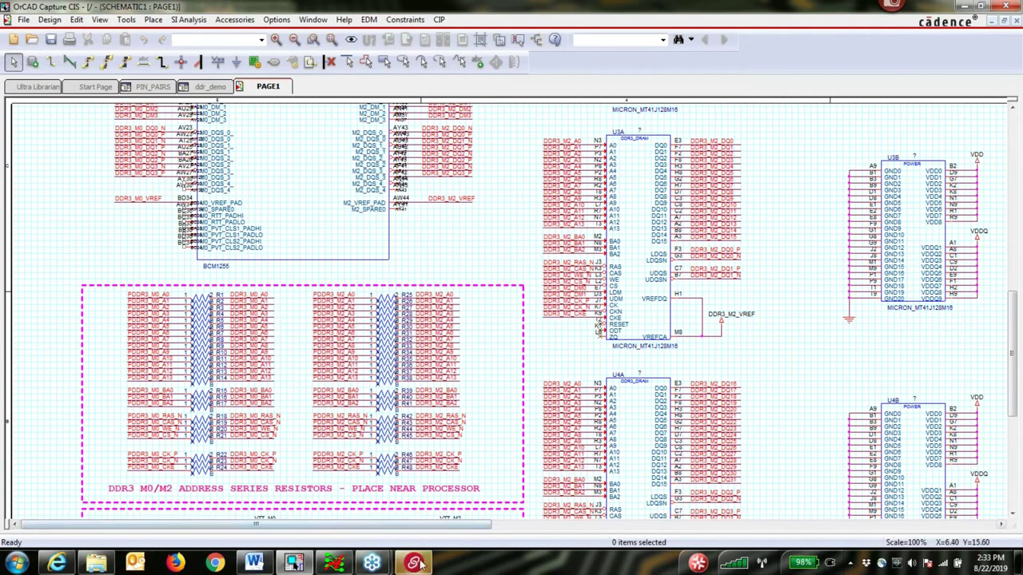
Step: Switch to the Constraint Designer EE window for DDR_DEMO.DSN, move it higher on the screen and make it taller
click(413, 564)
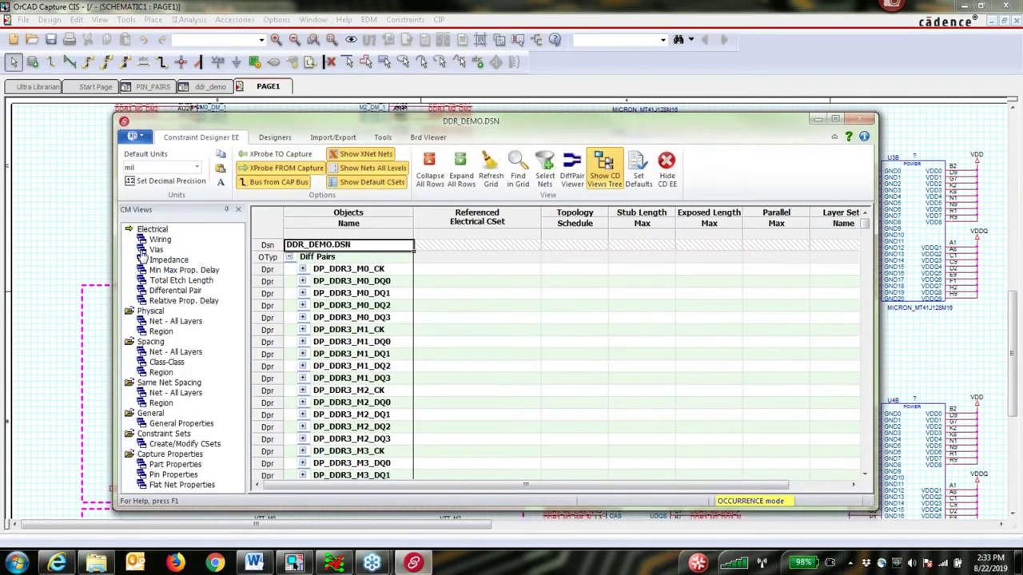
drag(519, 131, 550, 66)
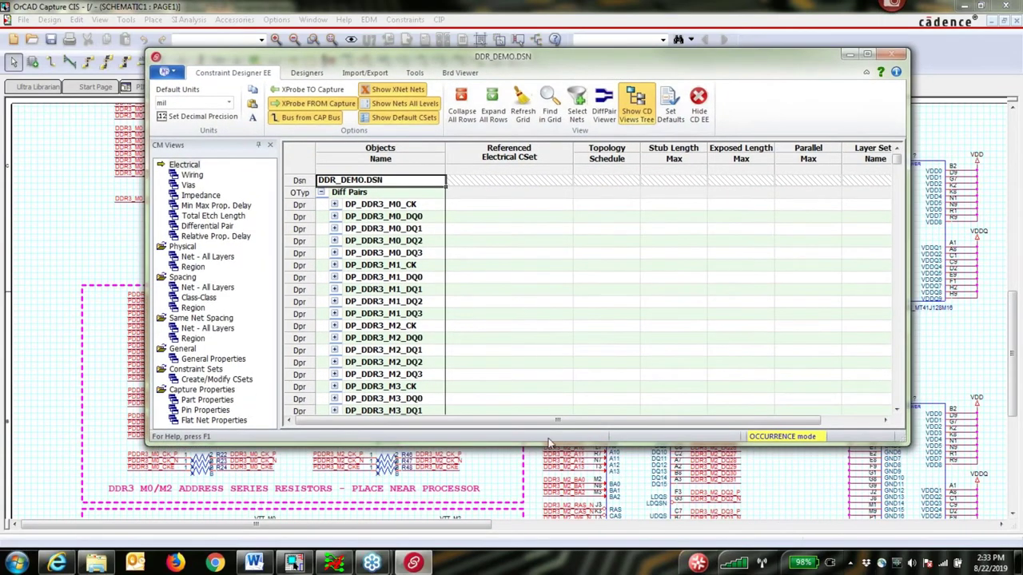
drag(552, 442, 552, 533)
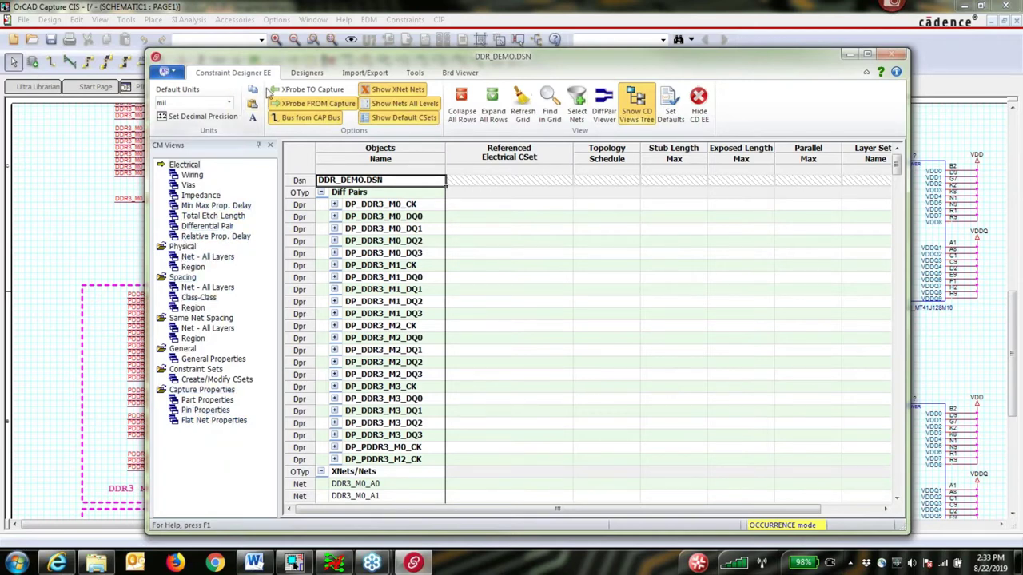
Step: Open the DDR Designer and create 4 byte lanes with the prefix DDR3_M0_DQ
click(307, 73)
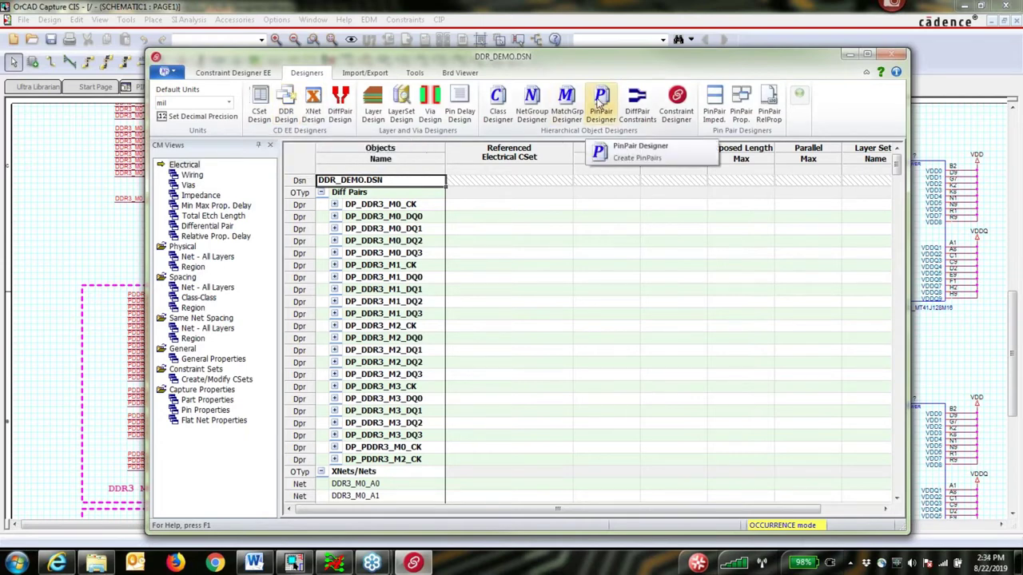
click(285, 104)
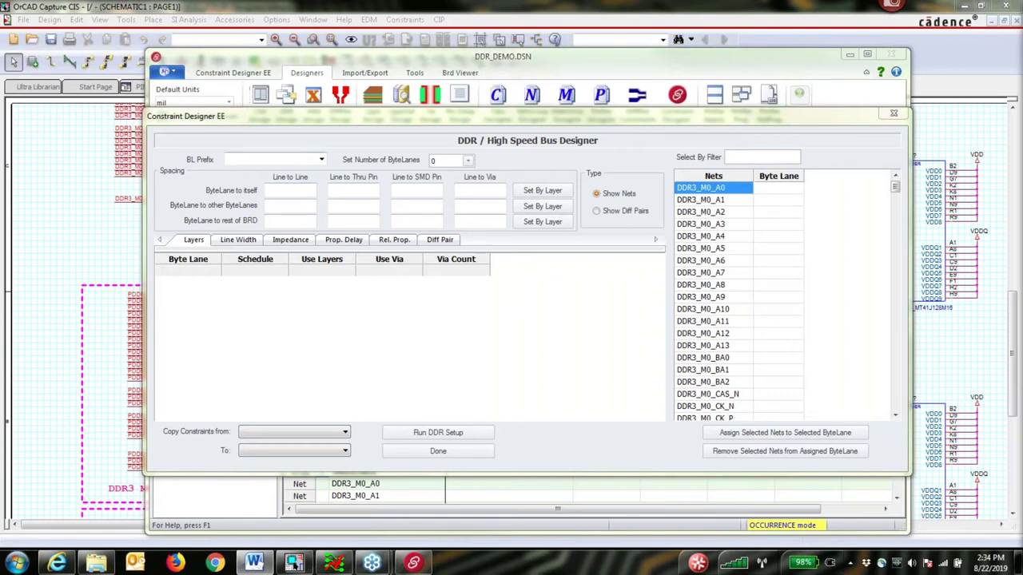
text(DDR3_M0)
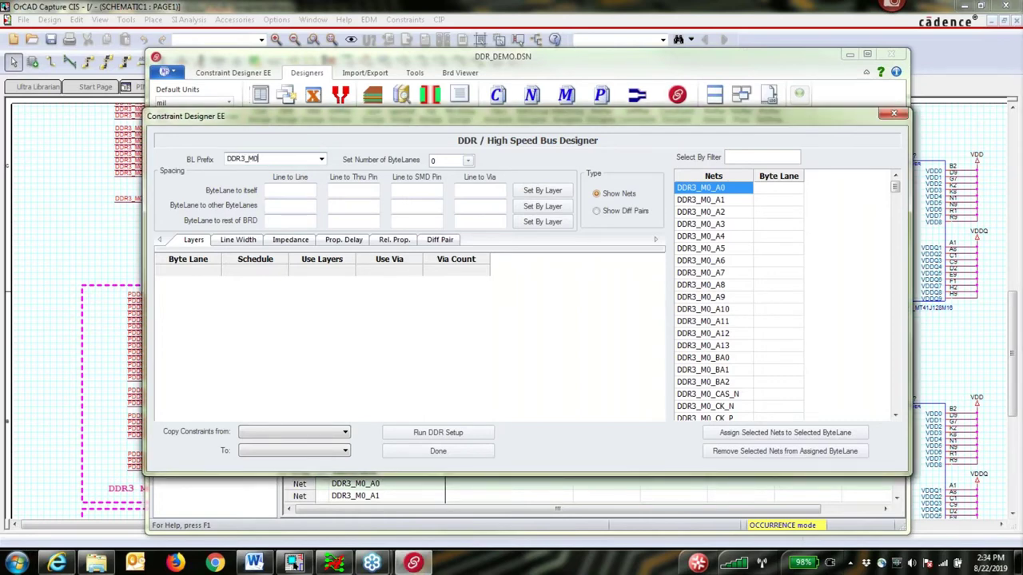
text(_DQ)
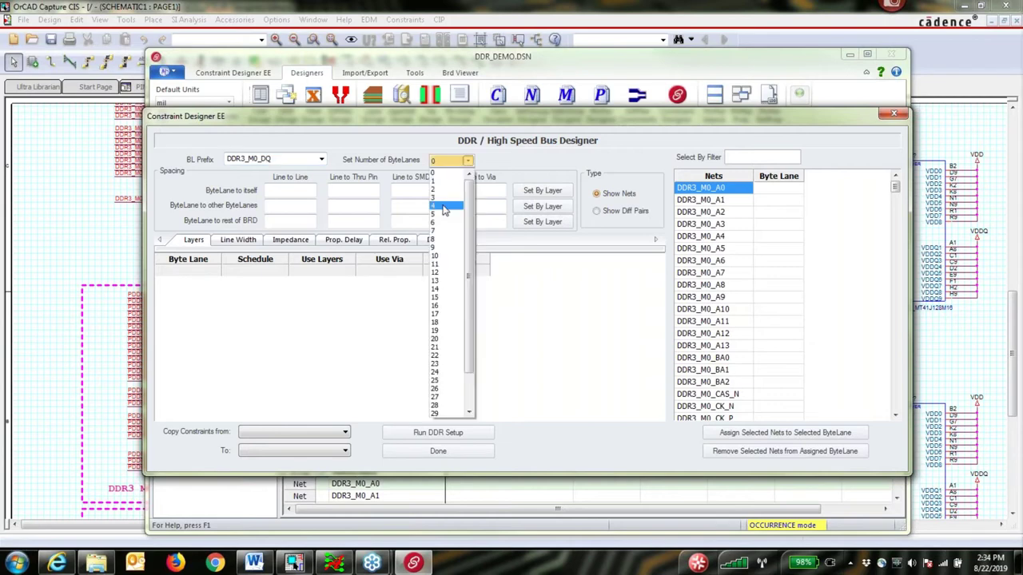
key(Tab)
text(4)
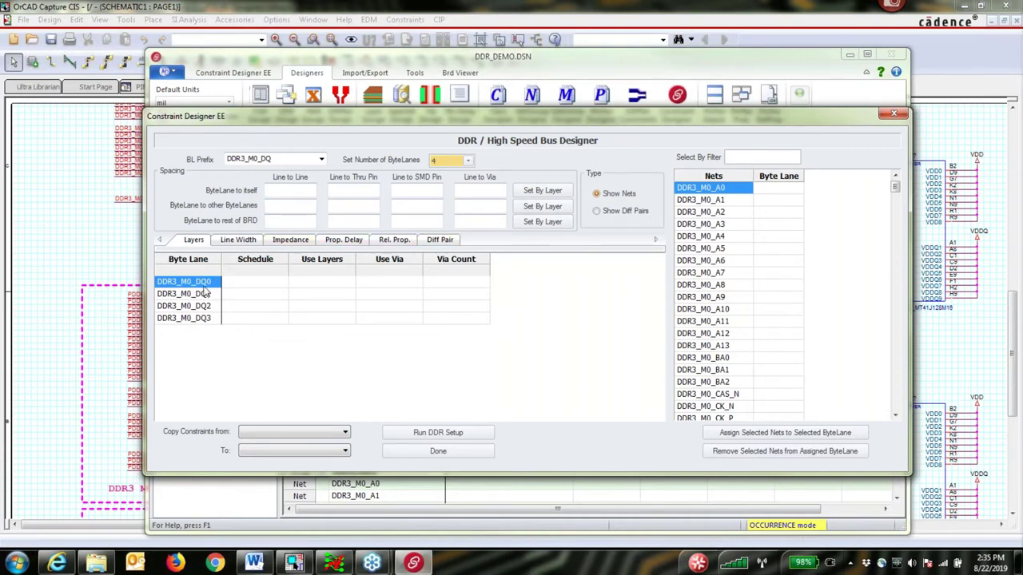
Step: Filter the net list by DDR3_M0_DQ
click(735, 156)
text(DDR3))
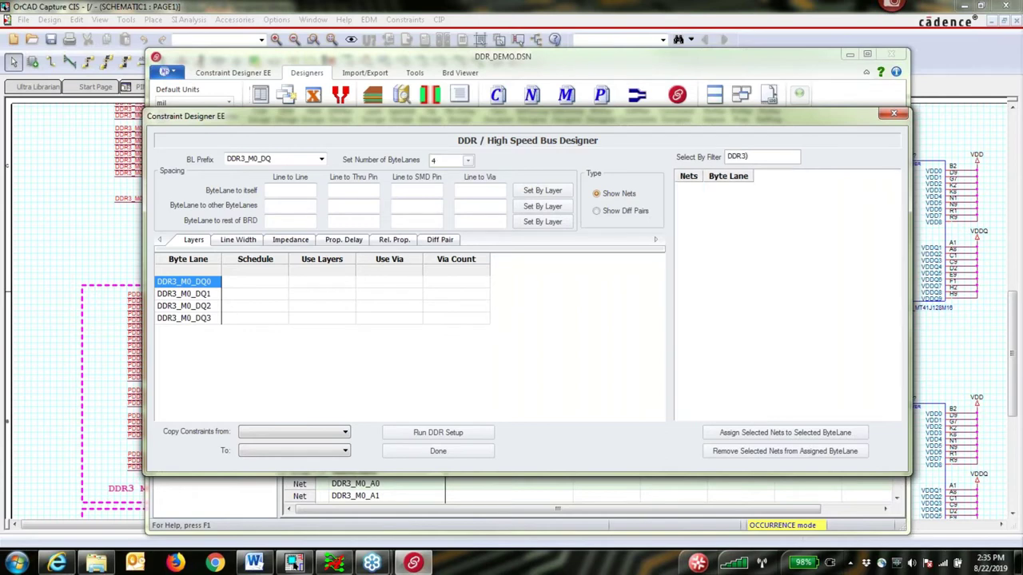
key(BackSpace)
text(_M0_)
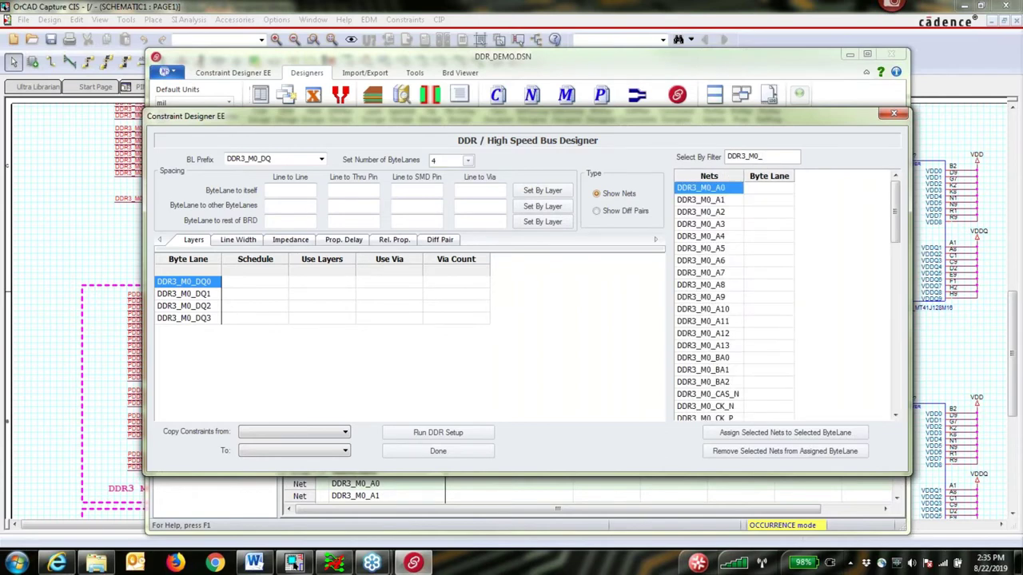
text(DQ)
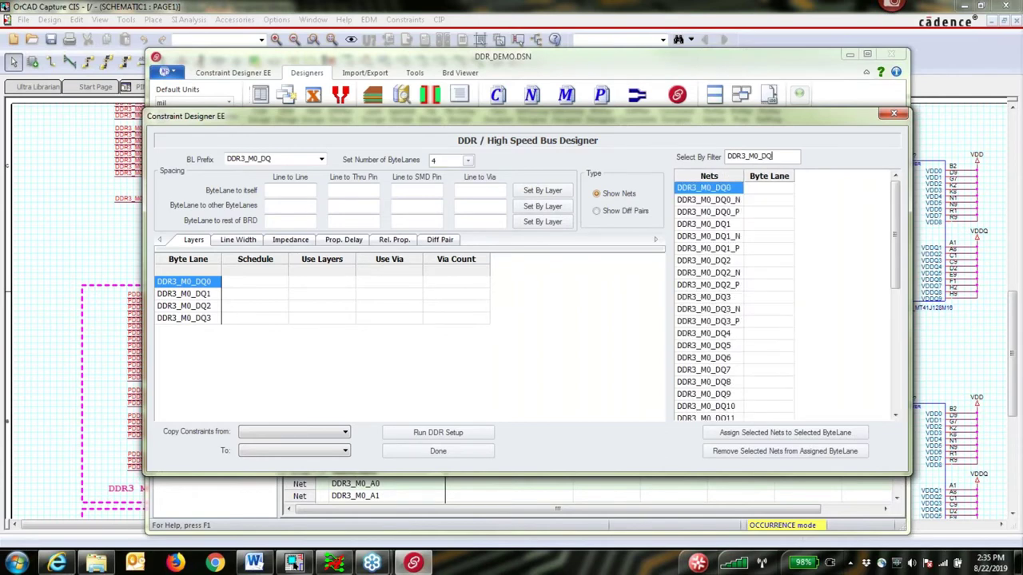
Step: Assign nets DDR3_M0_DQ0 through DDR3_M0_DQ7, without the _N and _P nets, to byte lane DDR3_M0_DQ0
ctrl+click(739, 226)
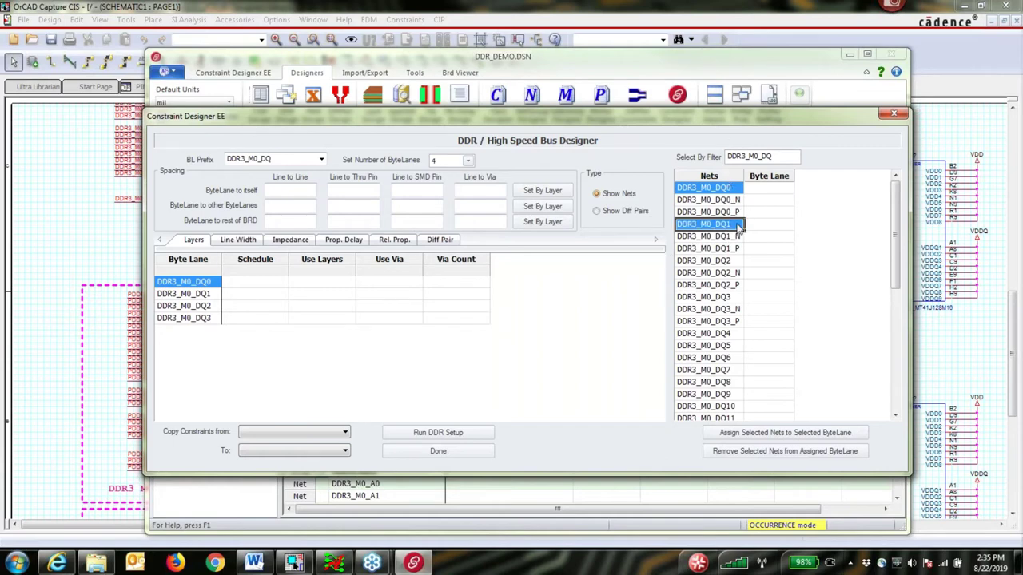
ctrl+click(733, 261)
ctrl+click(728, 298)
ctrl+drag(723, 333, 734, 370)
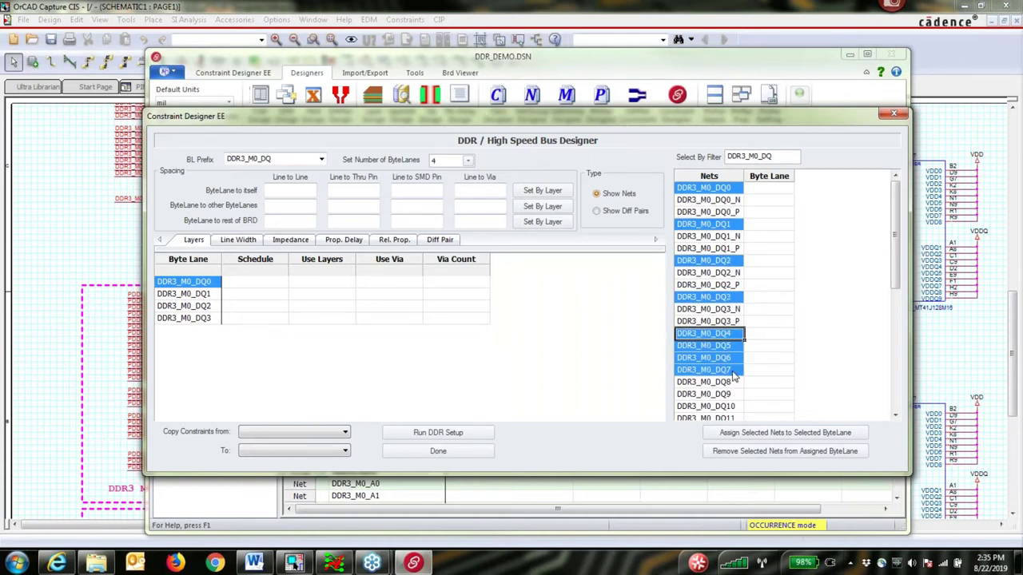
click(744, 433)
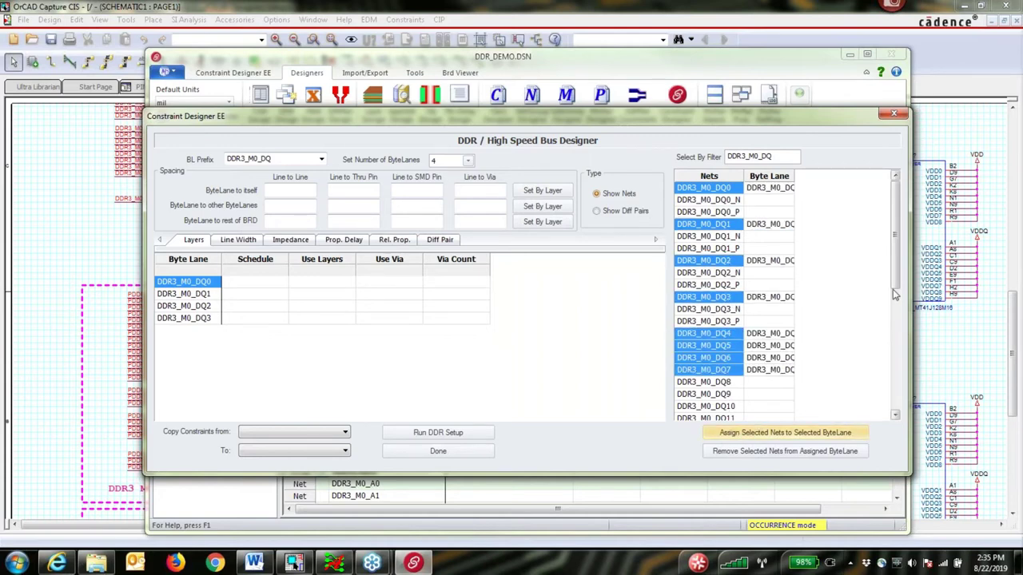
Step: Assign nets DDR3_M0_DQ8 through DDR3_M0_DQ15 to byte lane DDR3_M0_DQ1
scroll(889, 338, down, 4)
scroll(889, 338, down, 2)
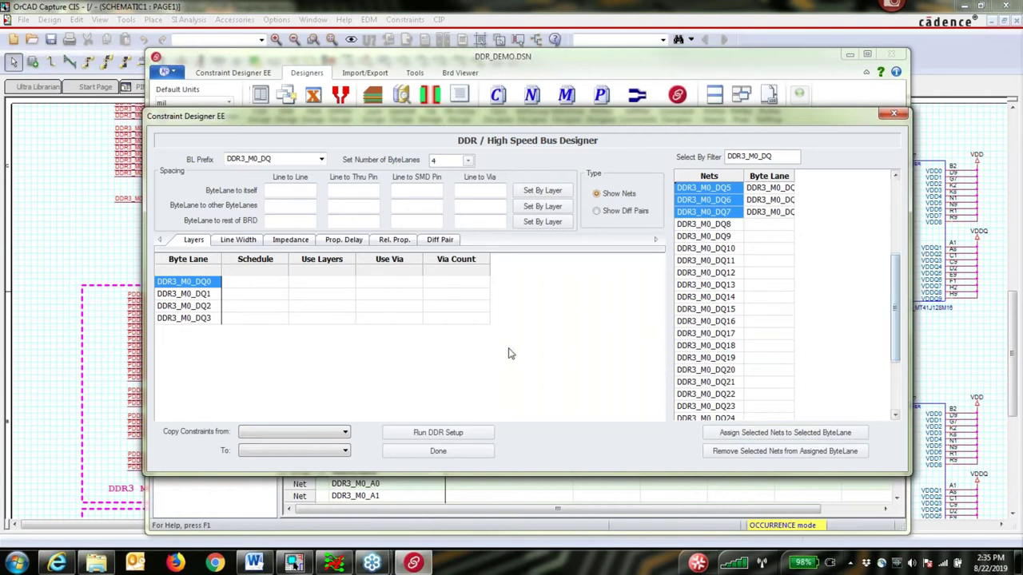
click(203, 295)
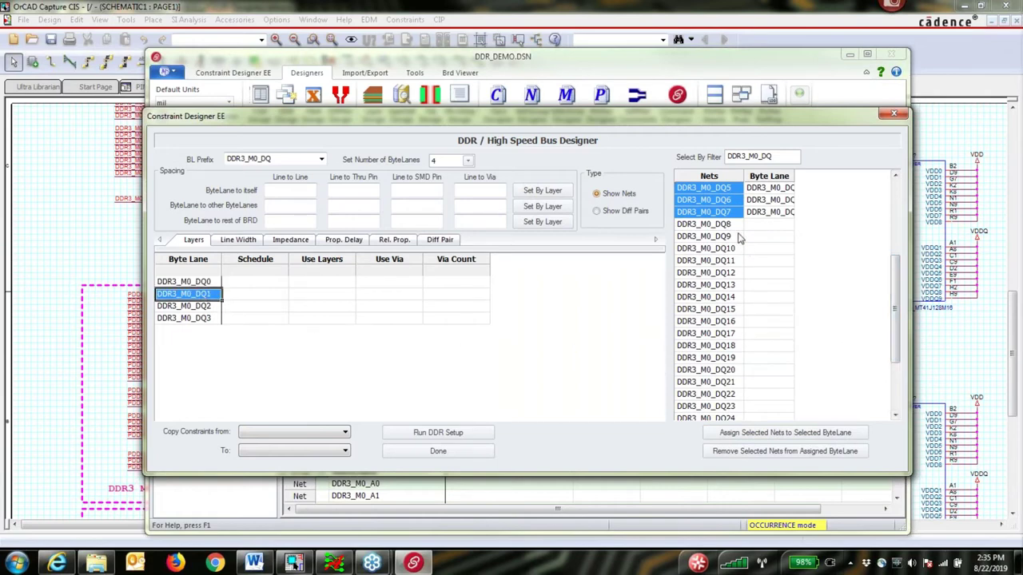
drag(735, 225, 735, 309)
click(747, 435)
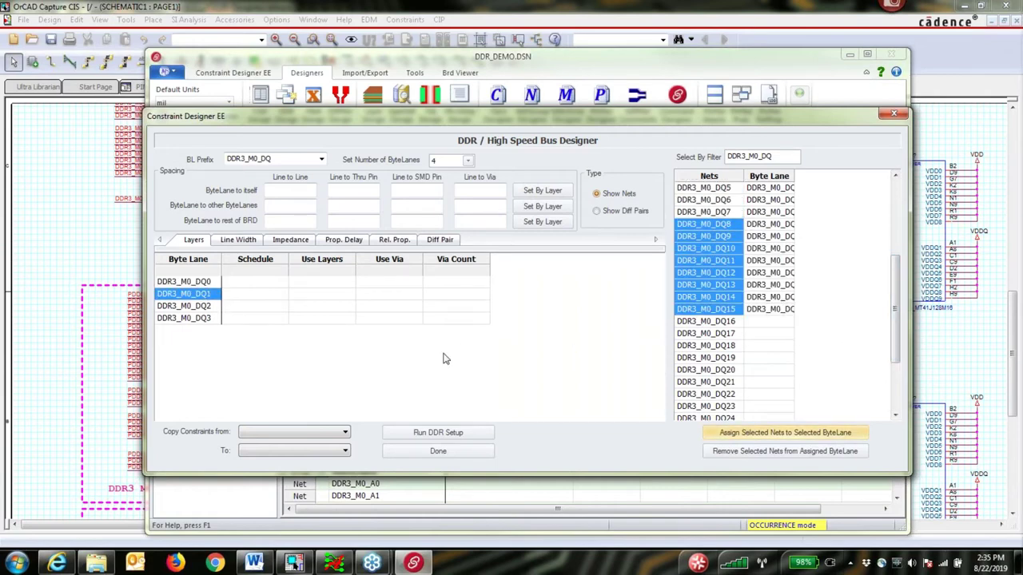
Step: Assign nets DDR3_M0_DQ16 through DDR3_M0_DQ23 to byte lane DDR3_M0_DQ2
click(211, 311)
drag(735, 322, 735, 409)
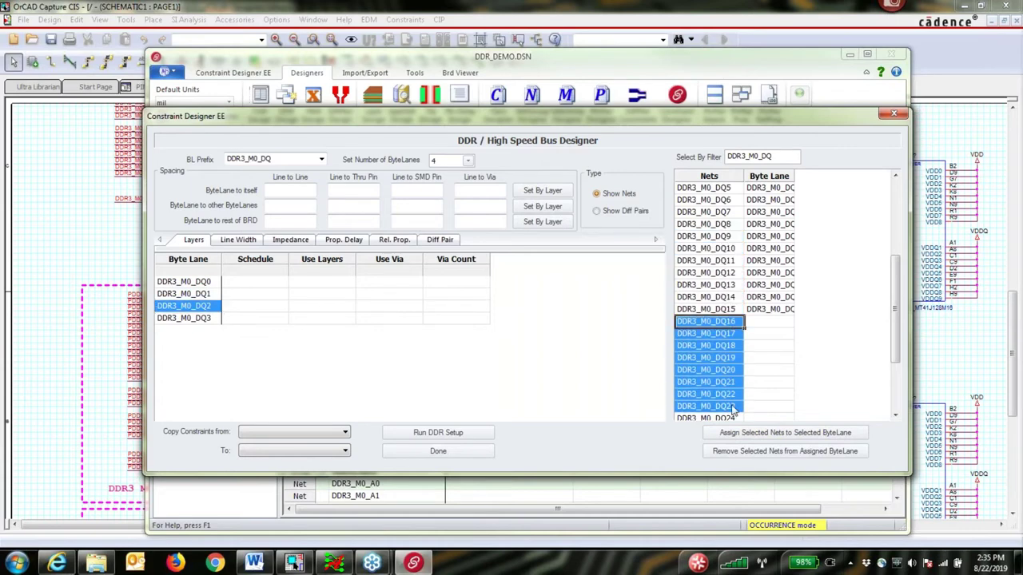
click(769, 433)
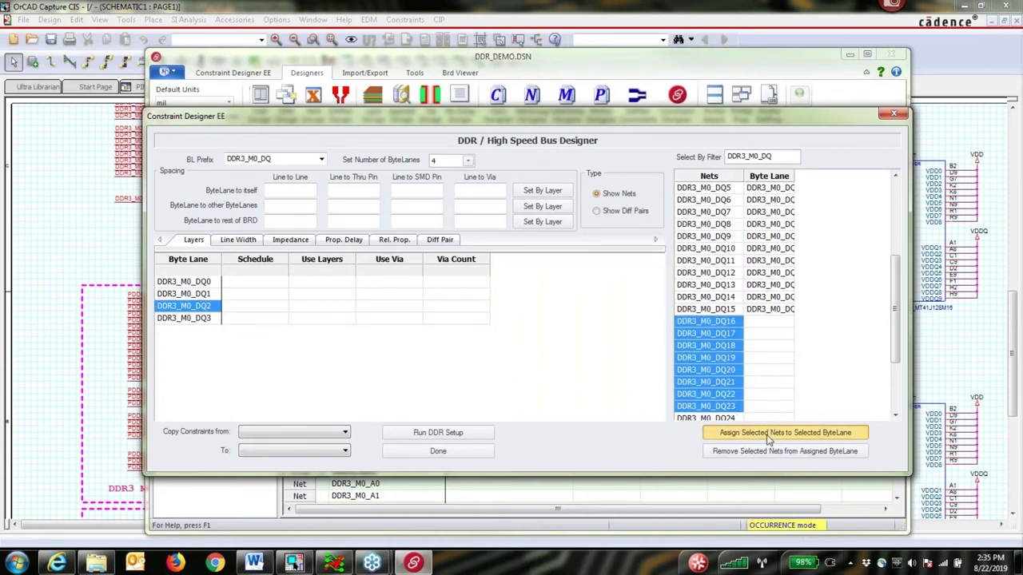
Step: Assign nets DDR3_M0_DQ24 through DDR3_M0_DQ31 to byte lane DDR3_M0_DQ3
drag(896, 361, 896, 406)
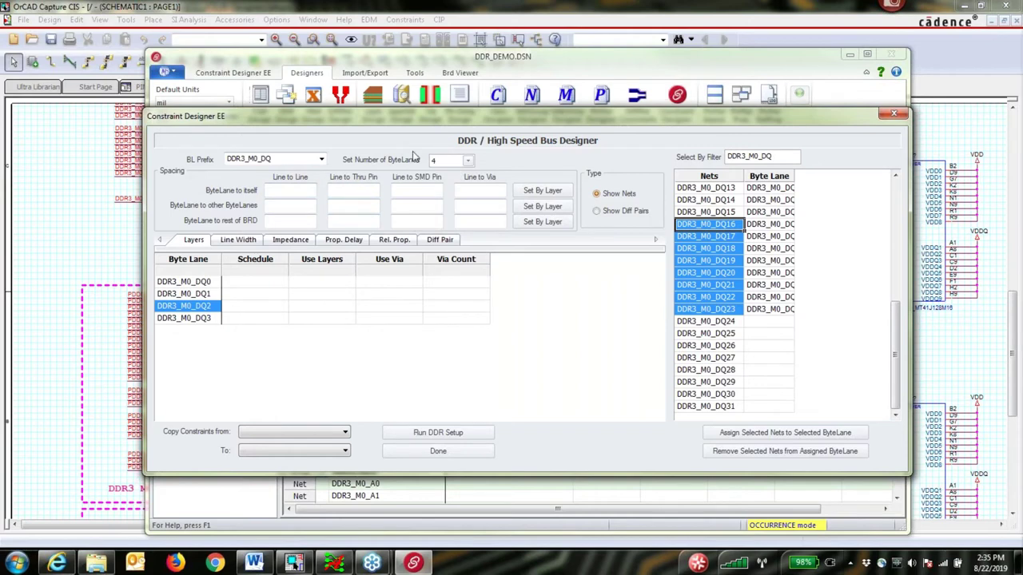
click(214, 320)
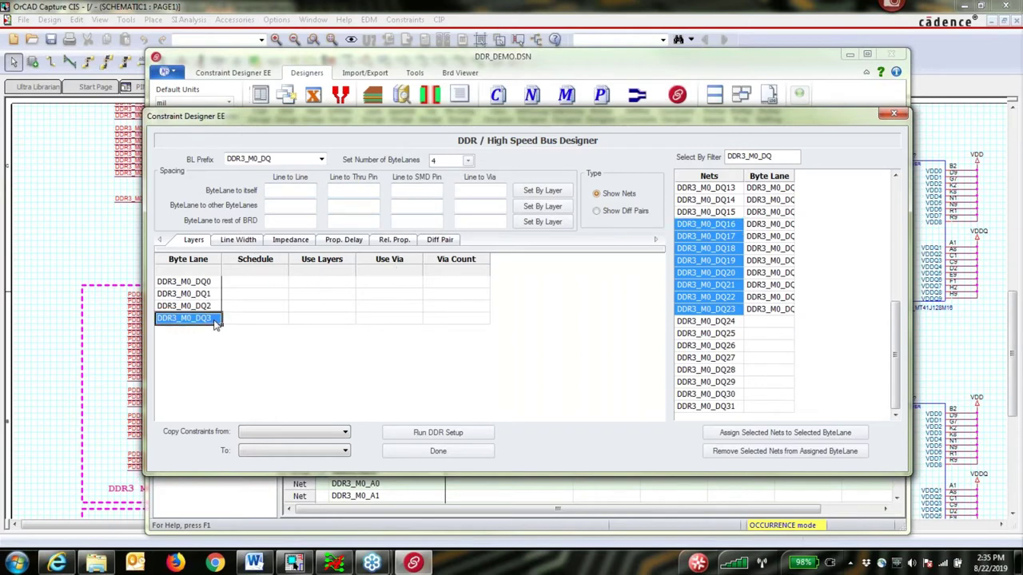
drag(732, 326, 728, 405)
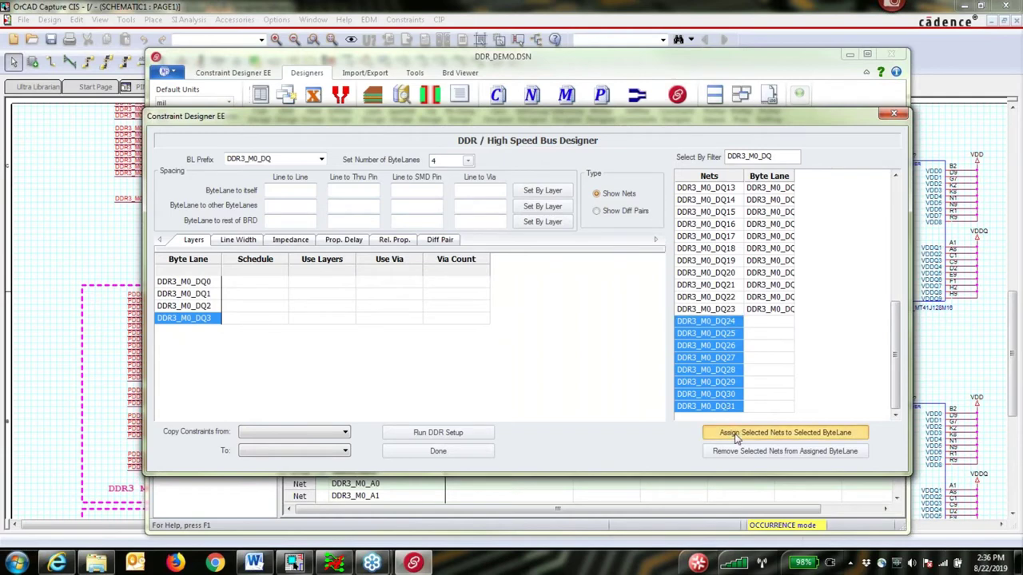
click(736, 434)
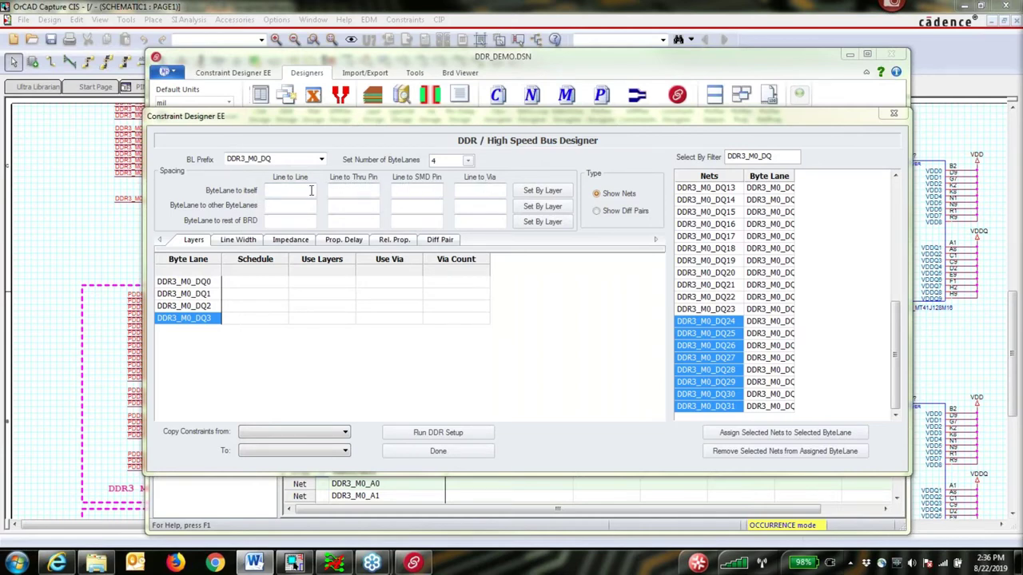
Step: Set the ByteLane to itself spacing to 6 mil for line, thru pin, SMD pin and via
click(366, 189)
text(66)
click(463, 192)
text(6)
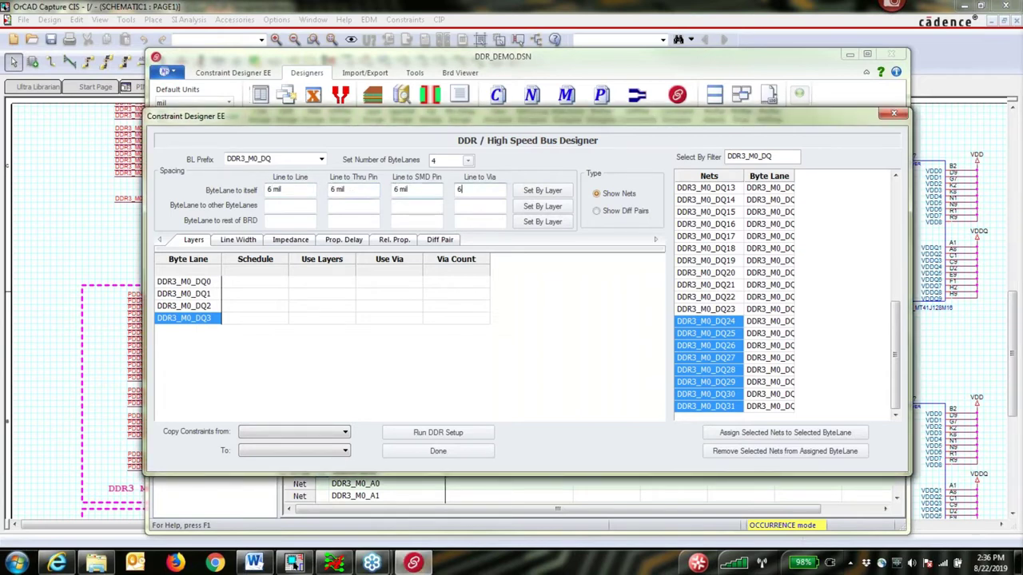
Step: Set the ByteLane to other ByteLanes spacing to 12 mil for line, thru pin, SMD pin and via
click(278, 205)
click(400, 208)
text(12)
click(479, 206)
text(12)
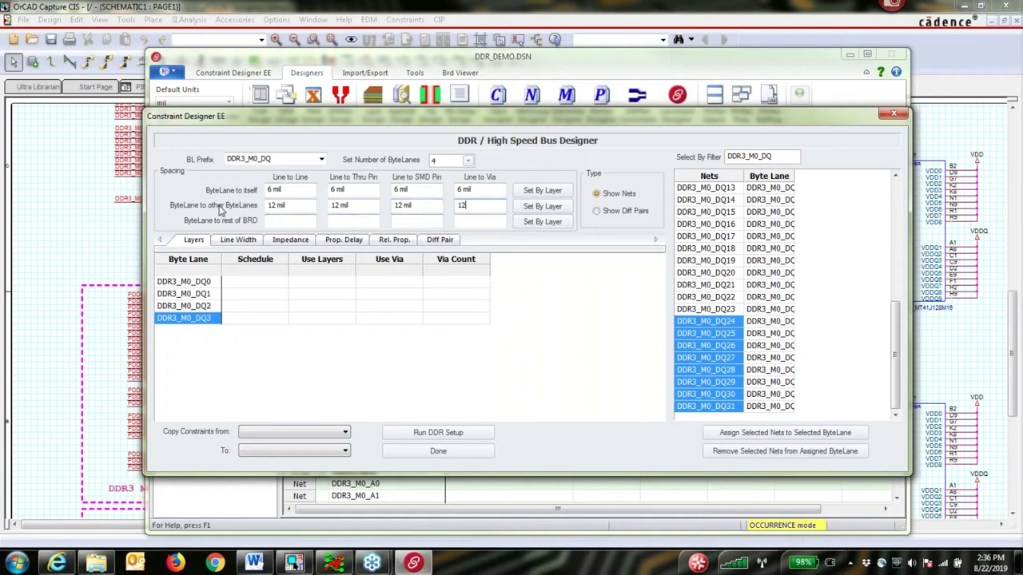
Step: Set the ByteLane to rest of BRD spacing to 12 mil for line, thru pin, SMD pin and via
click(270, 223)
text(12)
click(378, 224)
text(12)
click(404, 224)
text(12)
click(463, 222)
text(12)
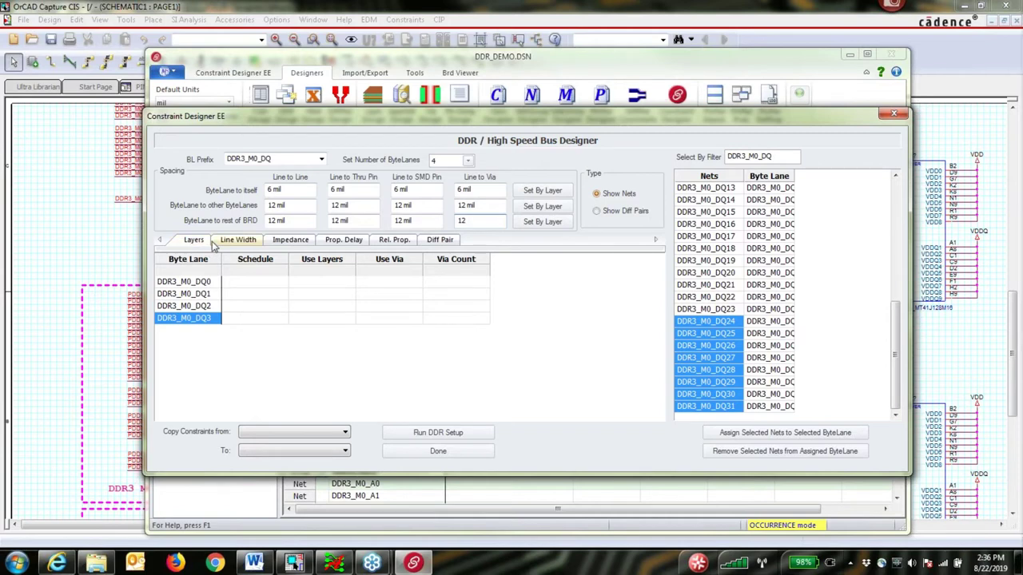
Step: Widen the Schedule column and set the schedule of all four byte lanes to SOURCE_LOAD_DAISY_CHAIN
drag(289, 259, 333, 258)
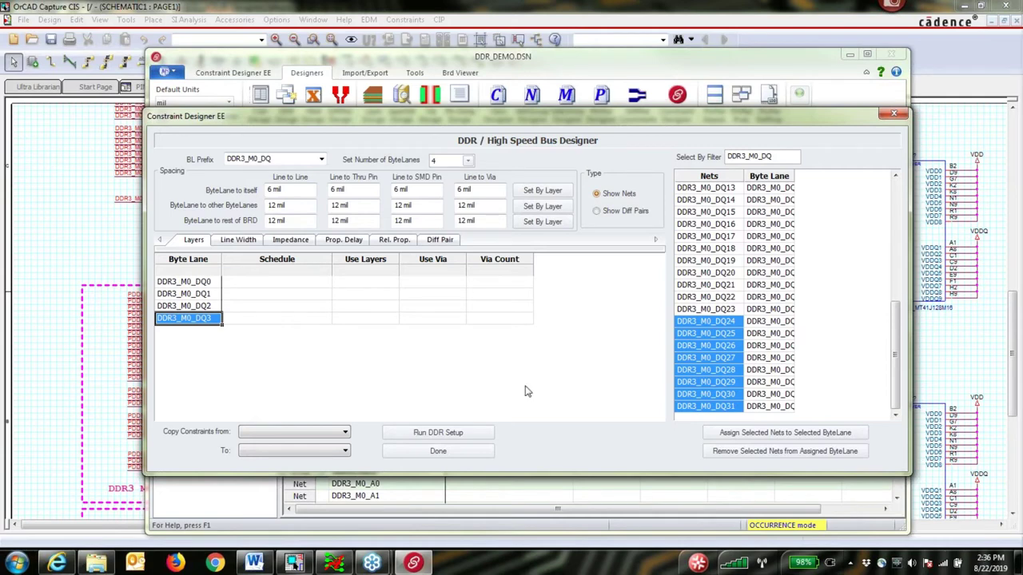
click(319, 286)
drag(319, 286, 320, 321)
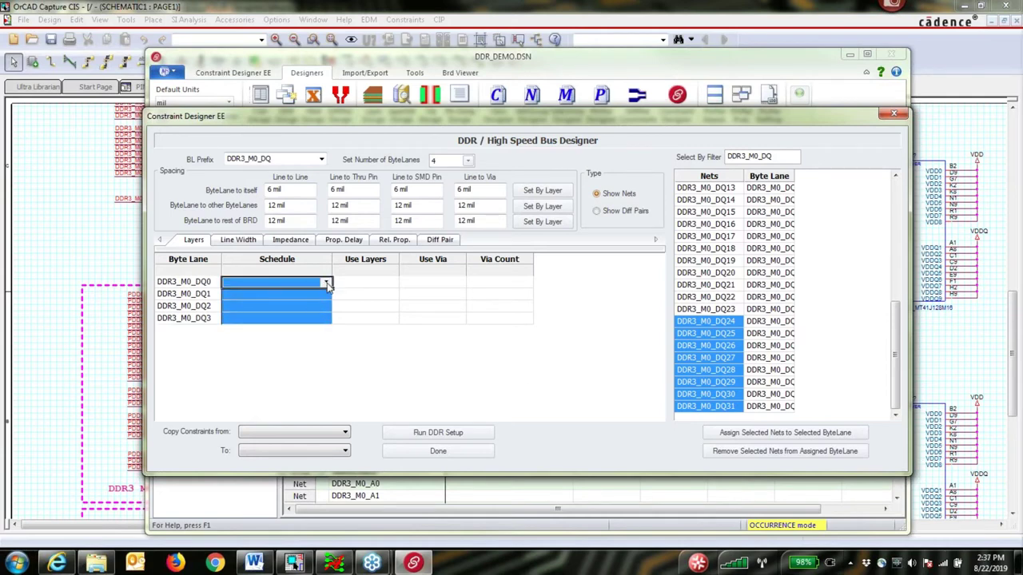
click(326, 284)
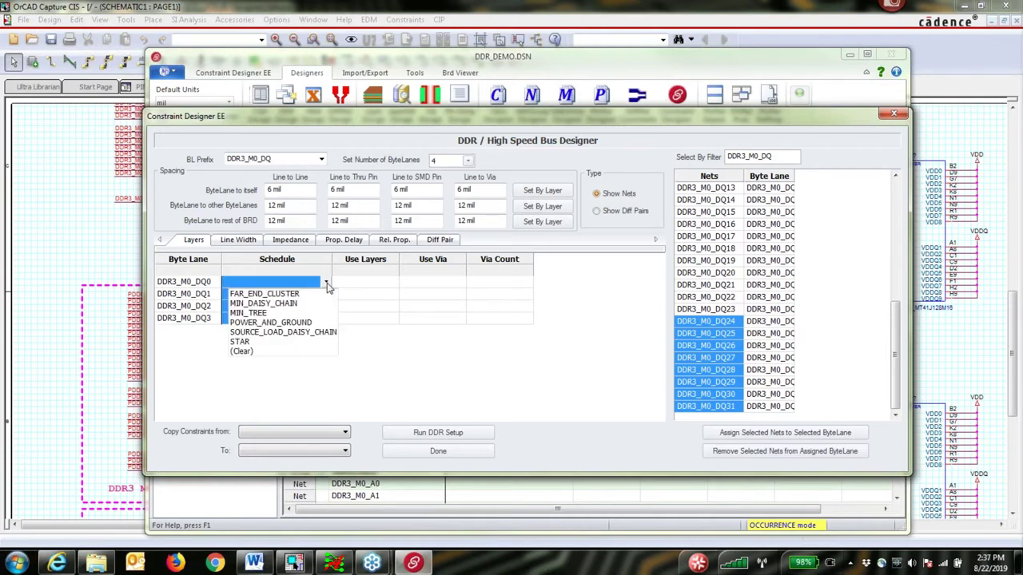
click(290, 332)
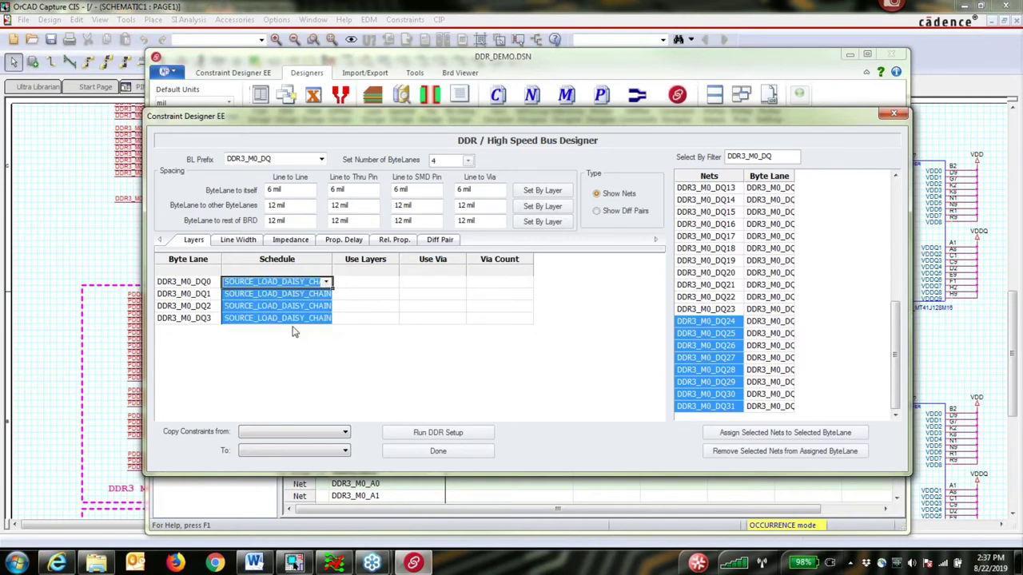
Step: Restrict byte lane DDR3_M0_DQ0 to the L3_SIG layer and apply the constraint
click(380, 284)
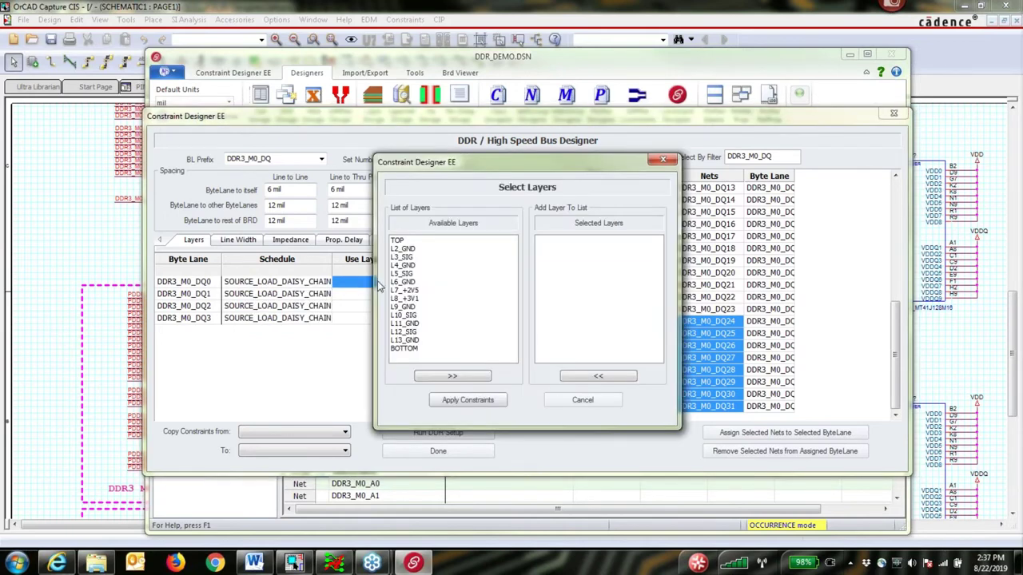
click(408, 257)
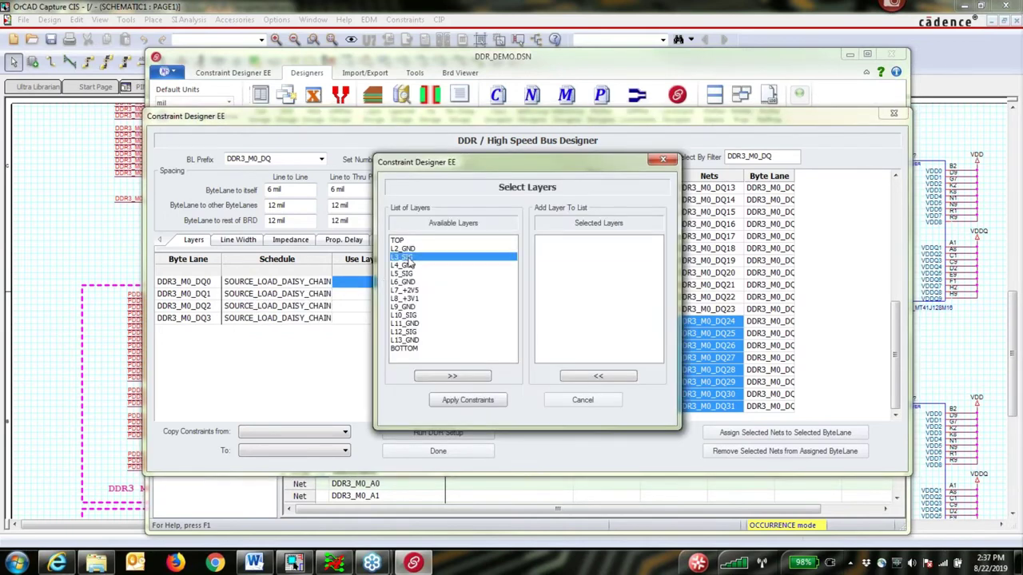
click(455, 376)
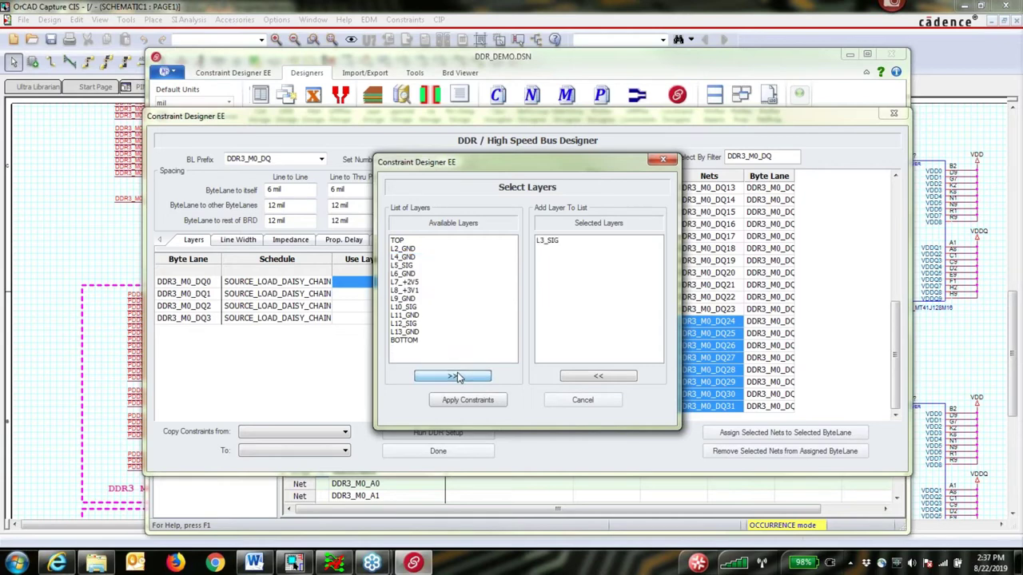
click(468, 399)
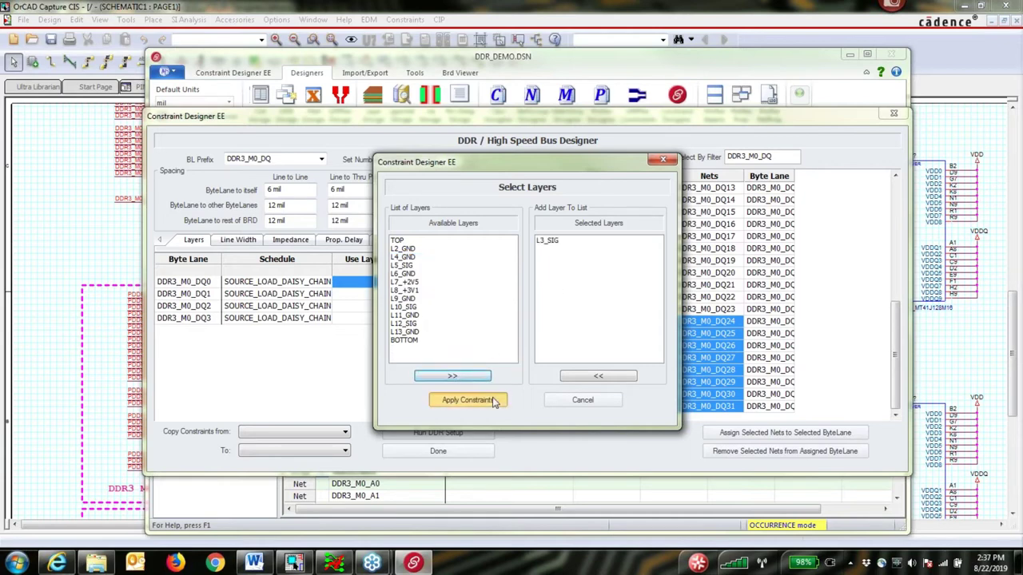
Step: Restrict byte lane DDR3_M0_DQ1 to the L5_SIG layer and apply the constraint
double_click(376, 294)
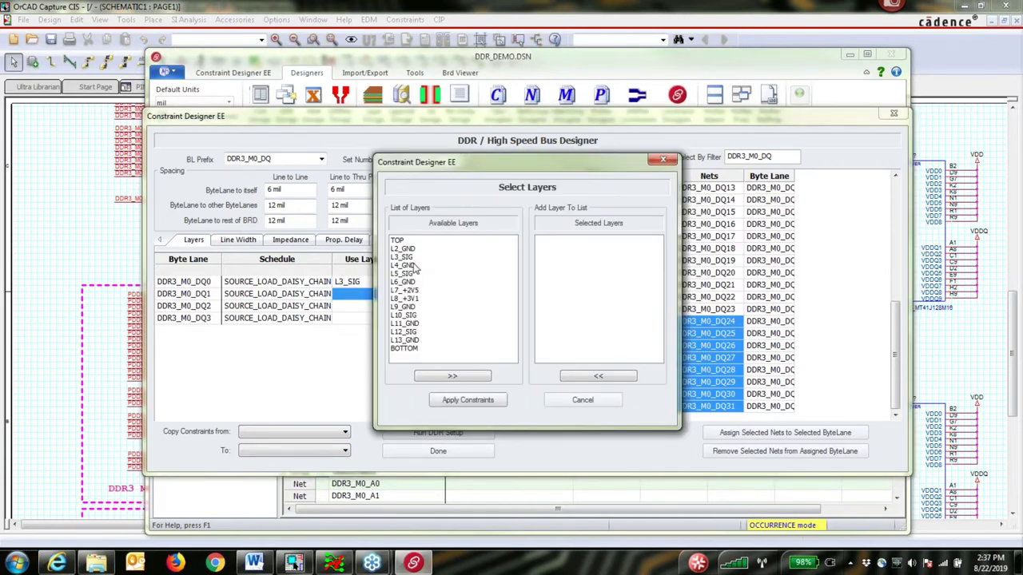
click(411, 274)
click(452, 377)
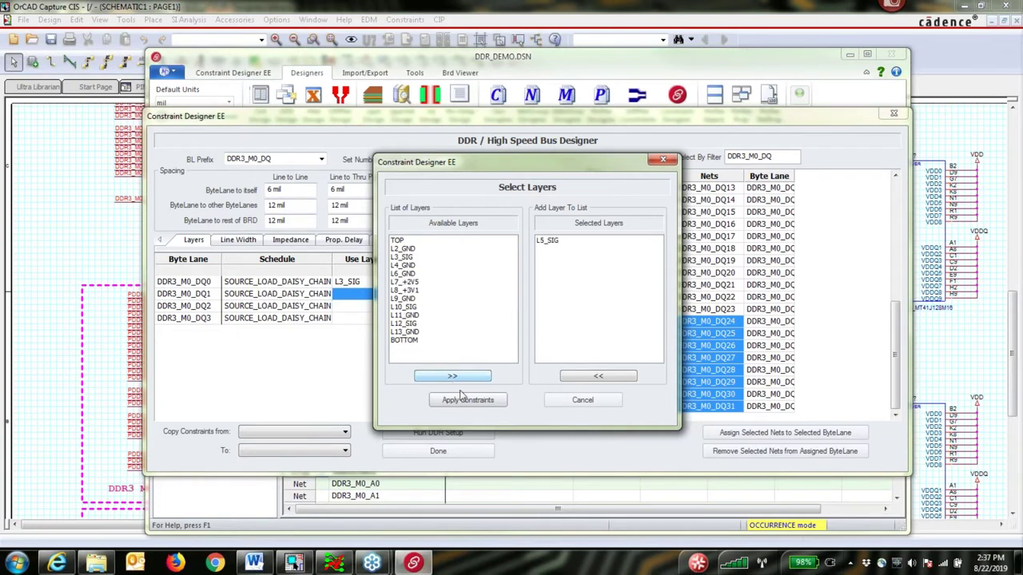
click(469, 400)
Step: Restrict byte lane DDR3_M0_DQ2 to the L3_SIG layer and apply the constraint
click(368, 310)
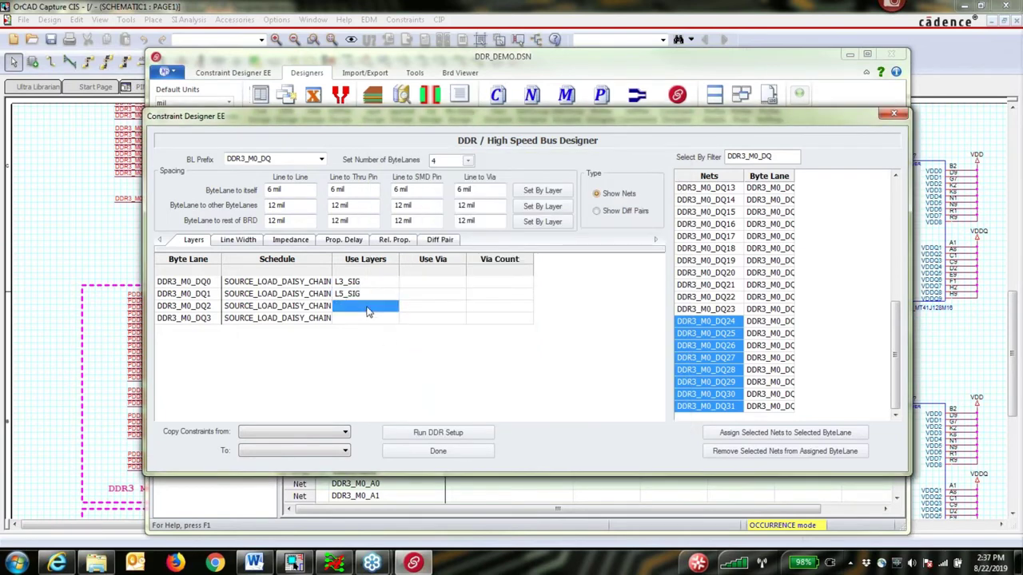
double_click(369, 310)
click(409, 257)
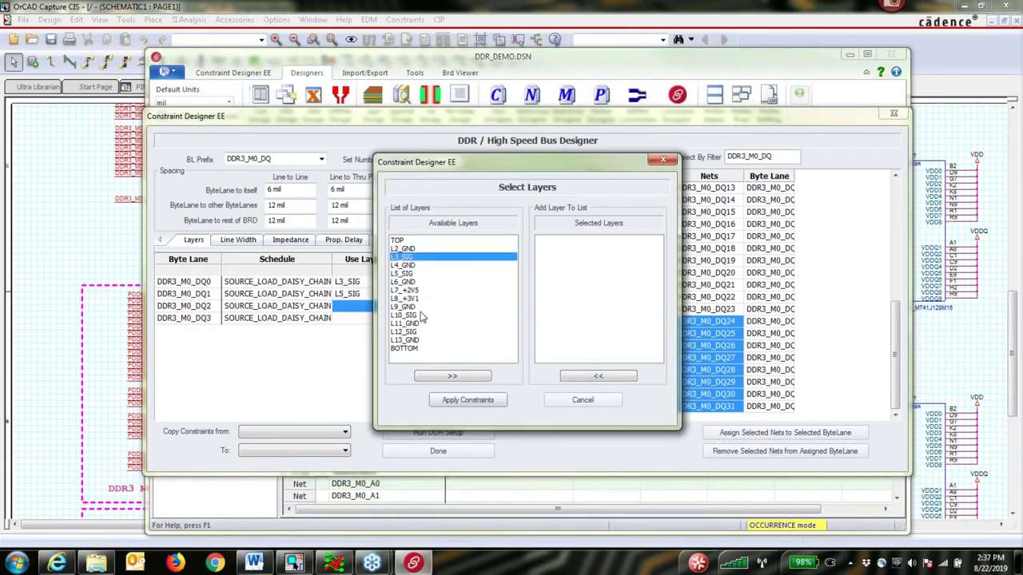
click(452, 377)
click(468, 399)
Step: Restrict byte lane DDR3_M0_DQ3 to the L5_SIG layer and apply the constraint
click(379, 319)
double_click(381, 320)
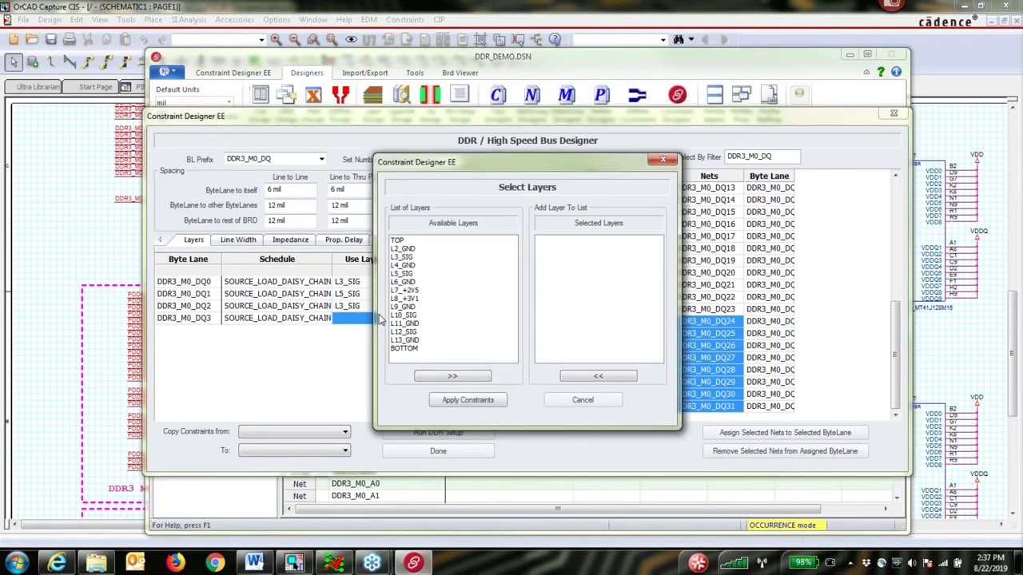
click(402, 274)
click(450, 377)
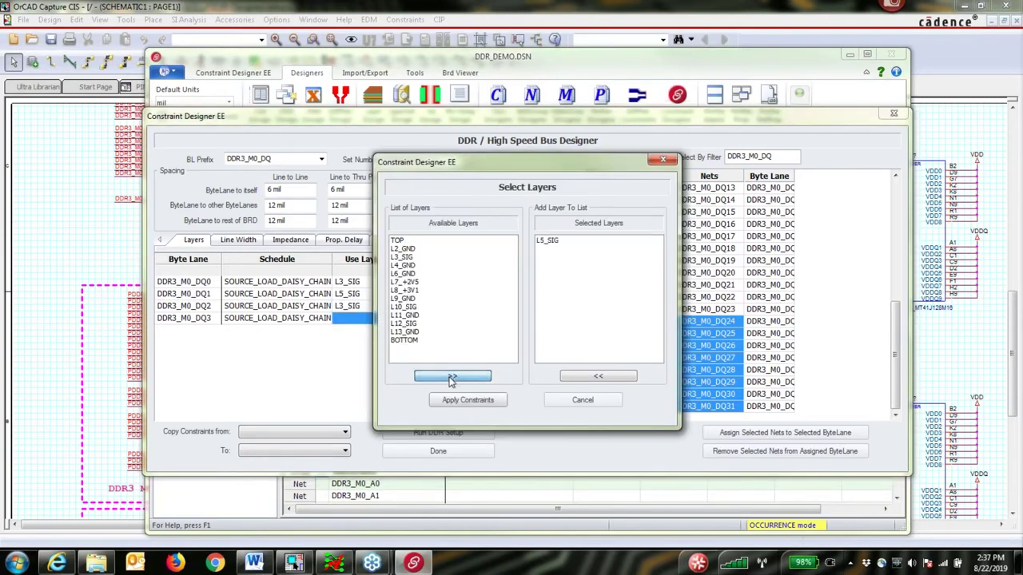
click(454, 401)
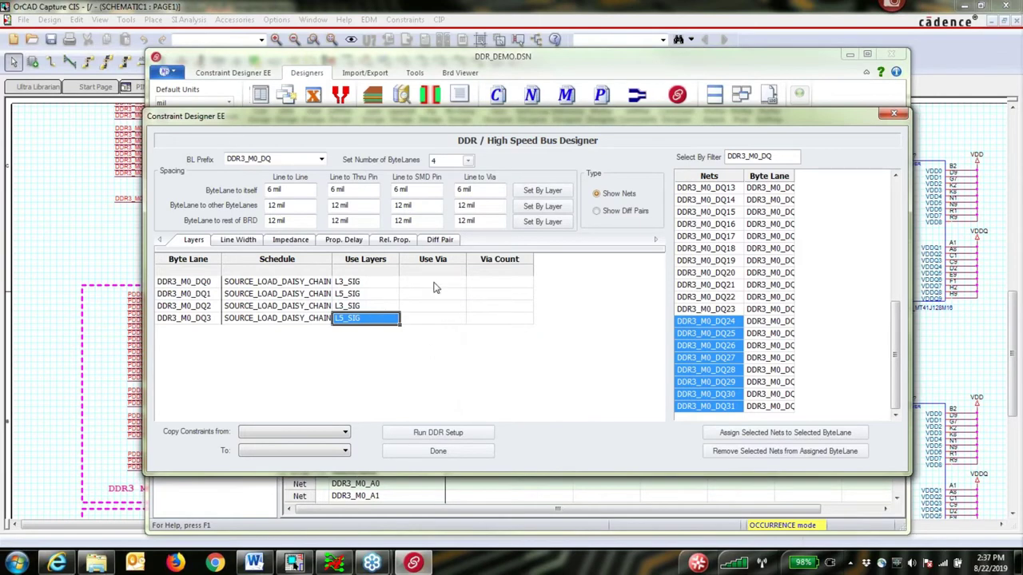
Step: Assign VIA2 as the via to use for all four byte lanes and apply the constraint
drag(436, 285, 436, 322)
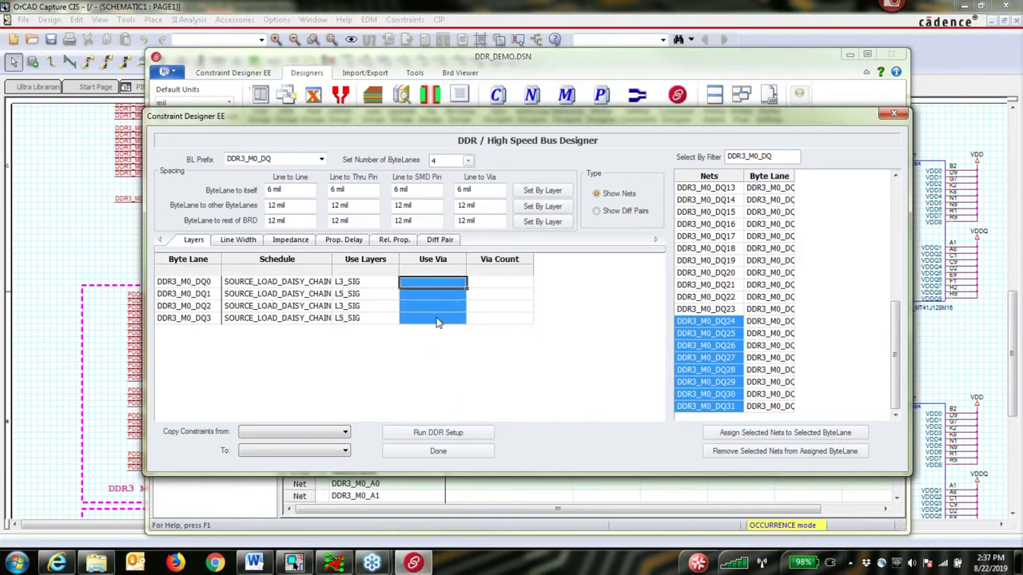
double_click(436, 323)
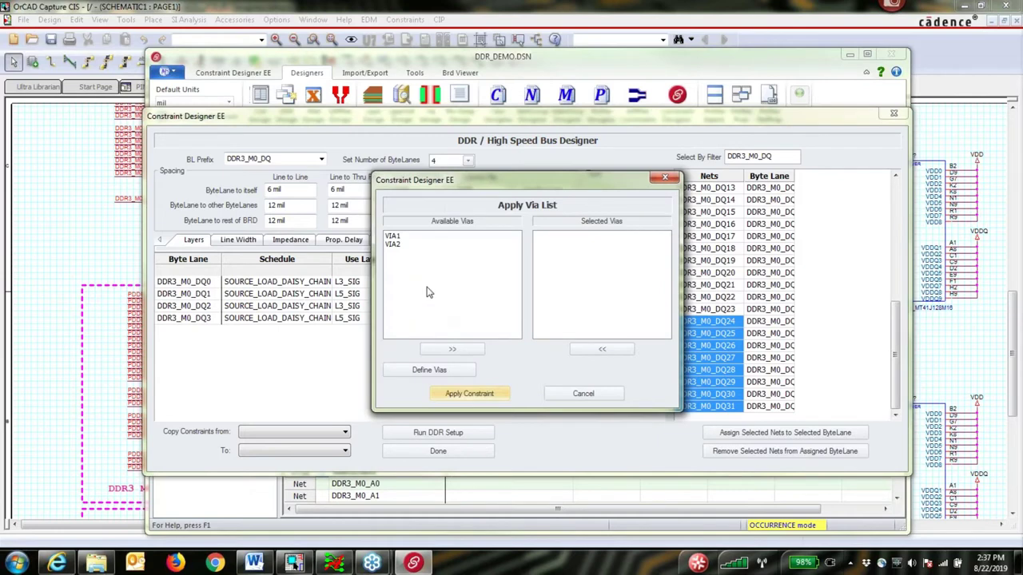
click(401, 245)
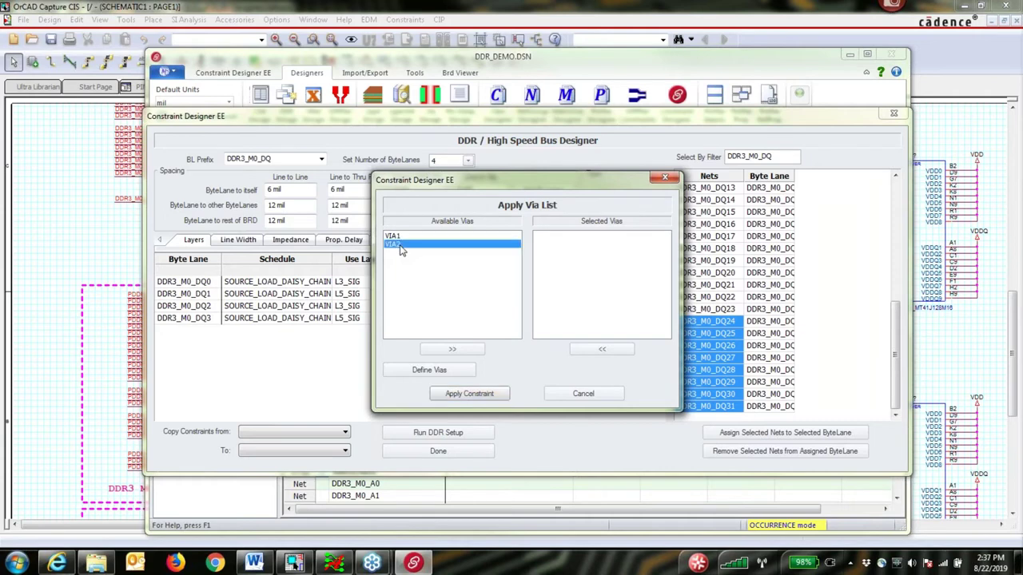
click(452, 350)
click(469, 394)
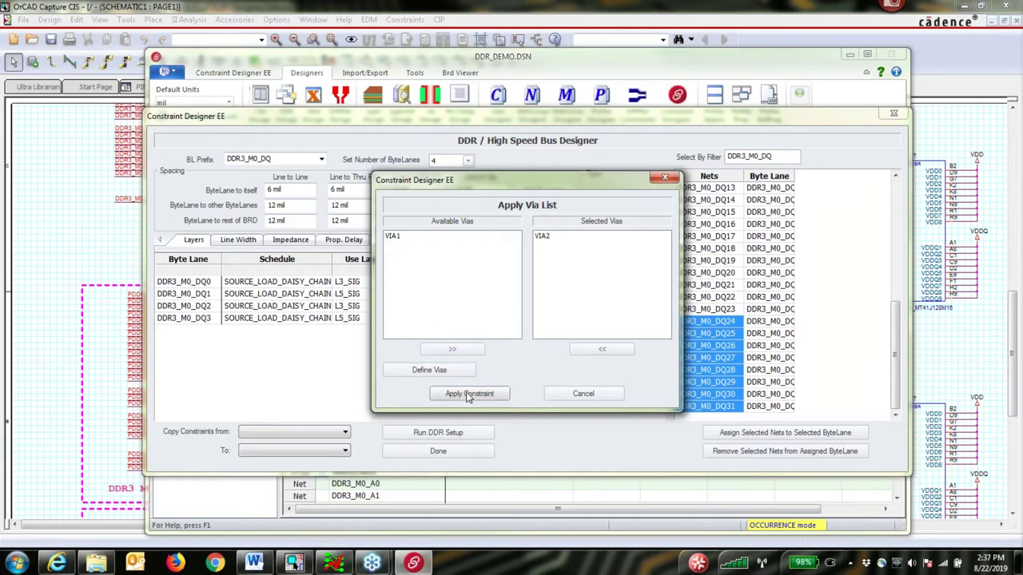
Step: Set the via count of all four byte lanes to 4
drag(498, 282, 498, 326)
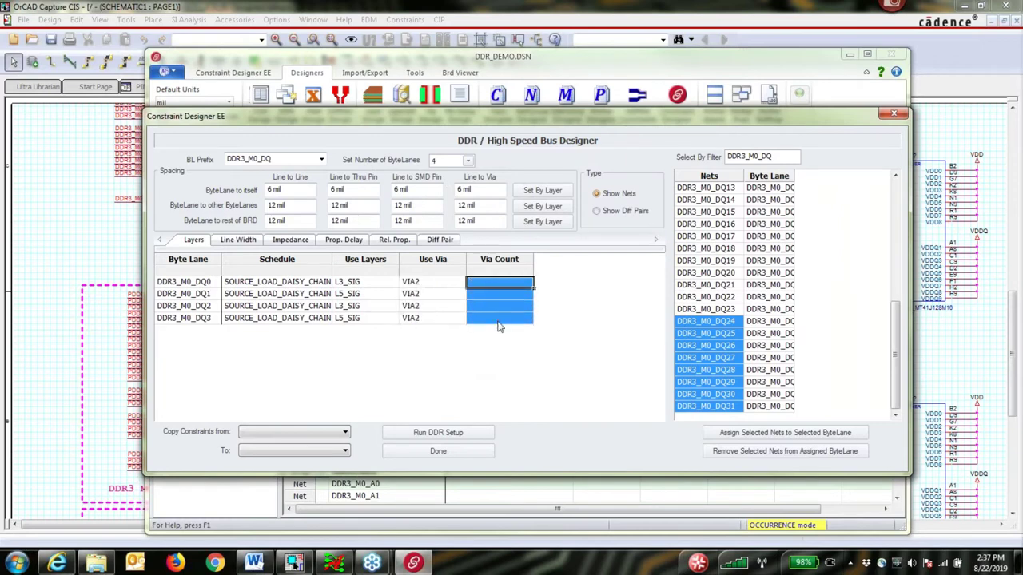
text(4)
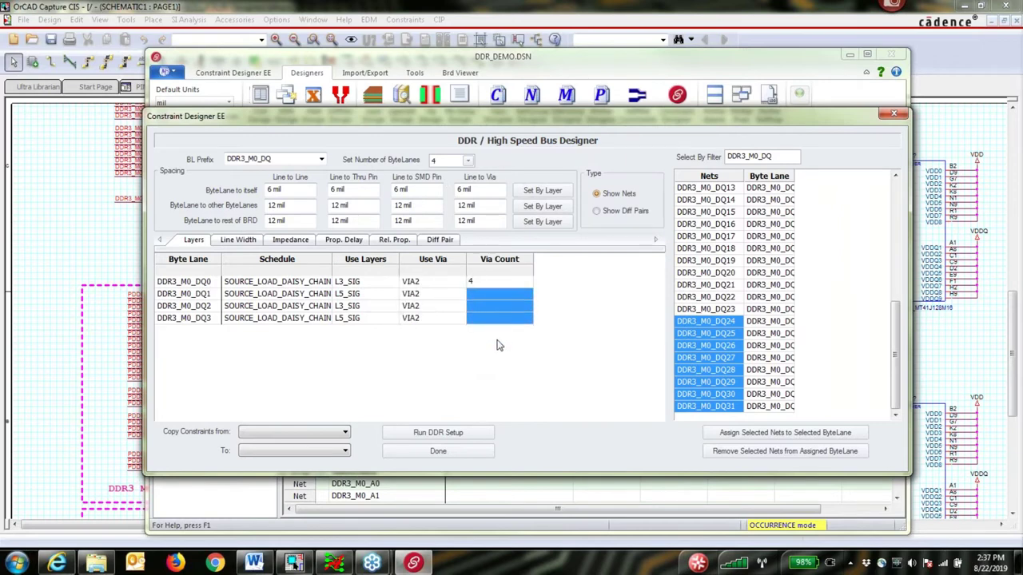
key(Return)
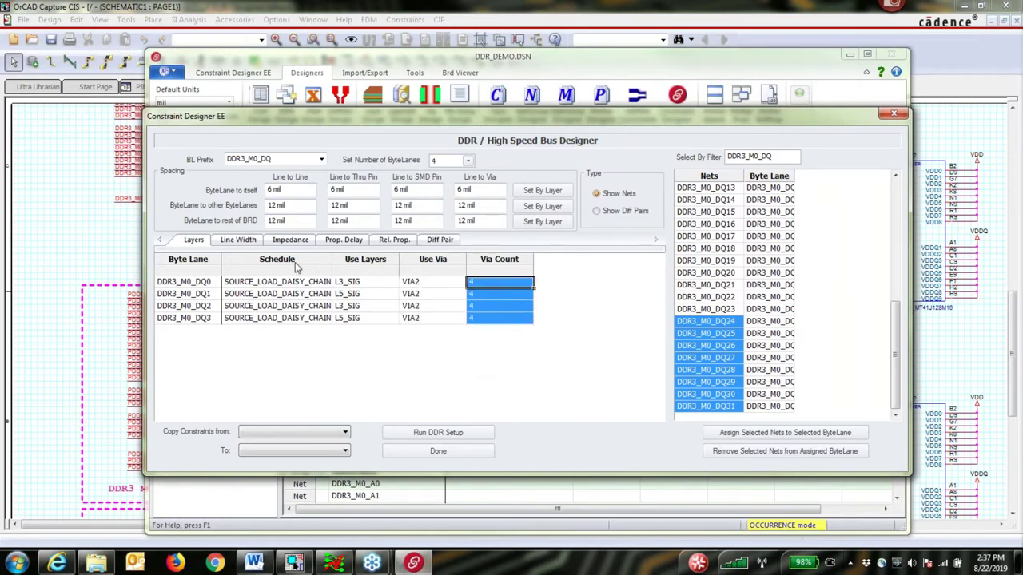
Step: Open the by-layer minimum line width for all four byte lanes and set the TOP and BOTTOM layers to 13 mil
click(236, 244)
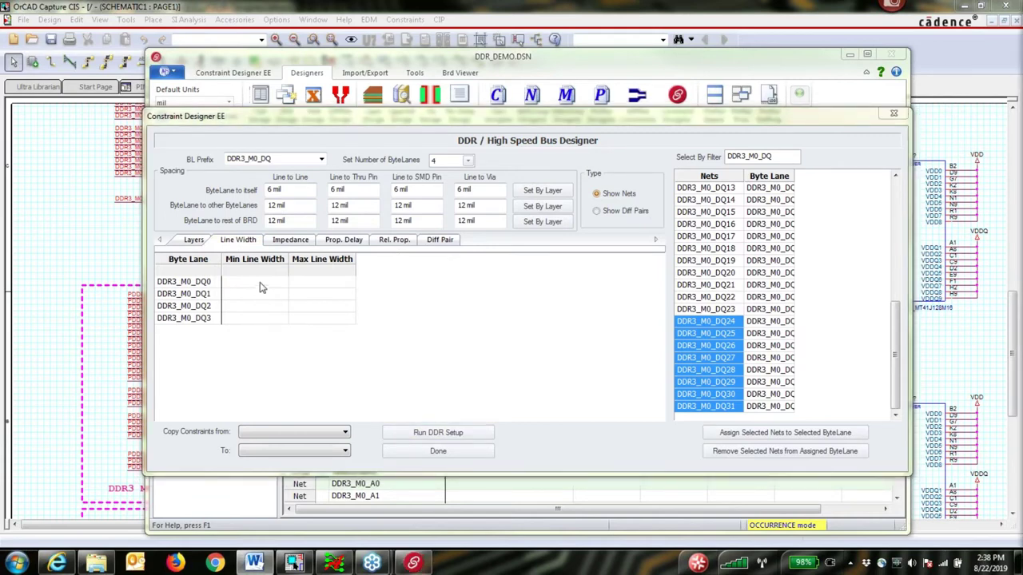
drag(259, 286, 269, 319)
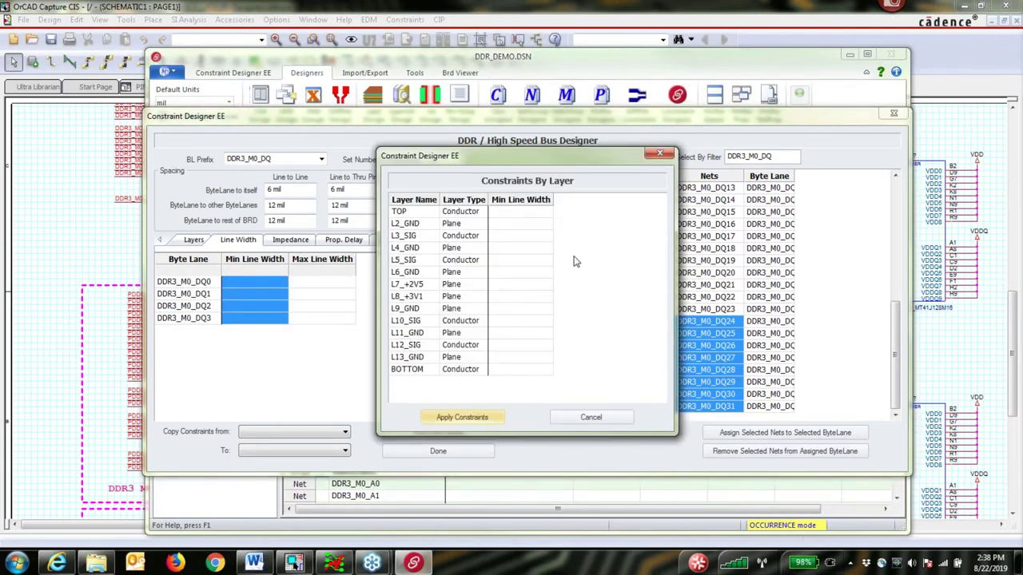
click(512, 211)
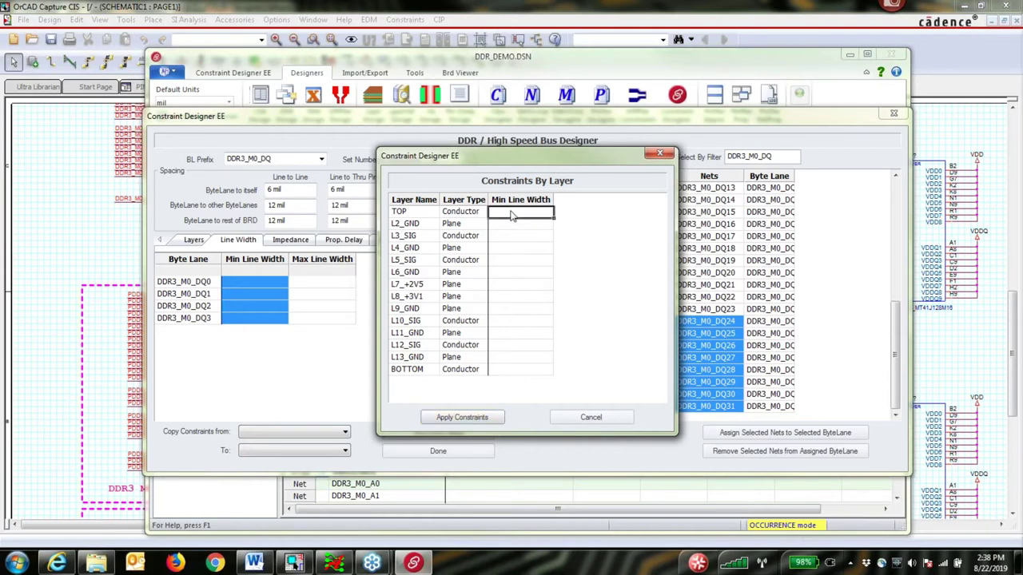
text(13)
click(519, 369)
text(13)
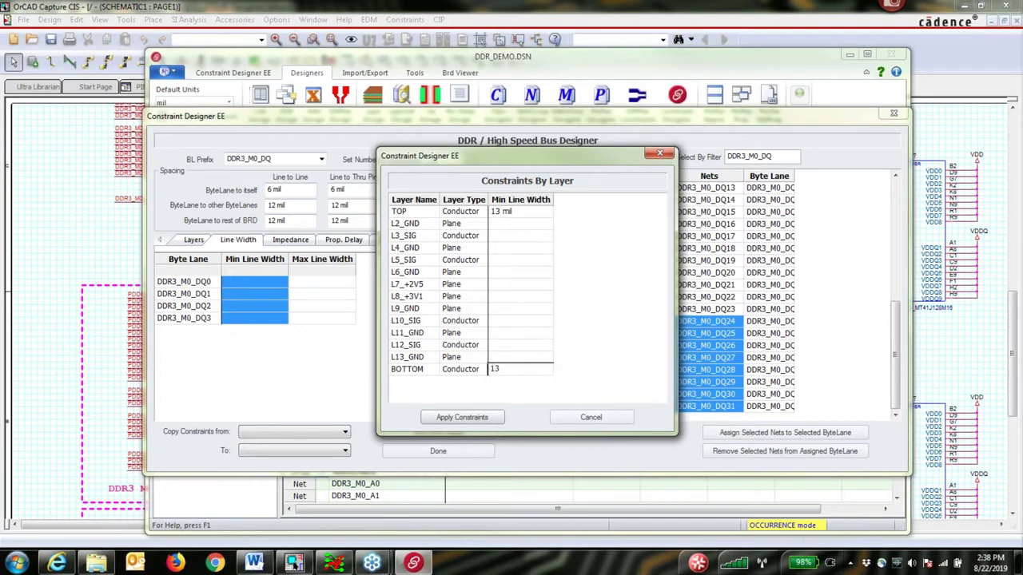
Step: Set the minimum line width to 6 mil on L3_SIG, L5_SIG, L10_SIG and L12_SIG, and apply the layer constraints
click(499, 237)
text(6)
click(502, 260)
text(6)
click(503, 322)
text(6)
click(504, 345)
text(6)
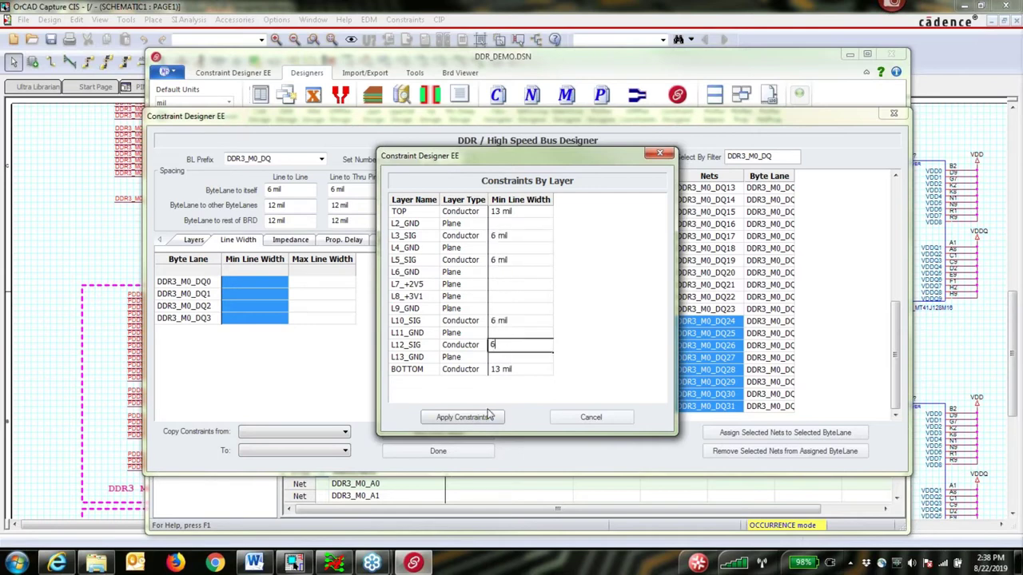
click(489, 419)
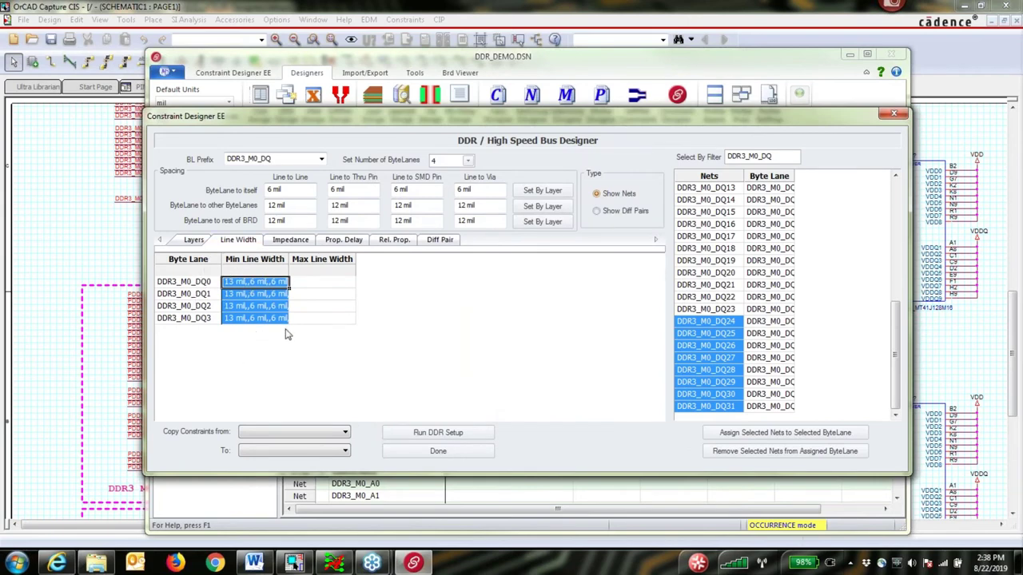
Step: Set the impedance target to 50 ohm and the impedance tolerance to 10 % for all four byte lanes
click(281, 243)
drag(278, 283, 275, 323)
text(50)
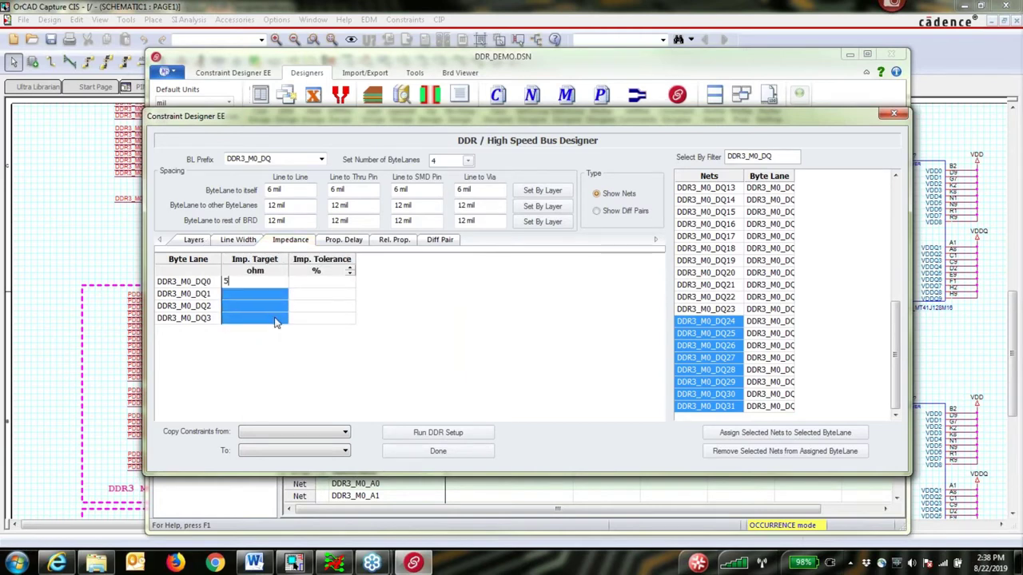
click(319, 284)
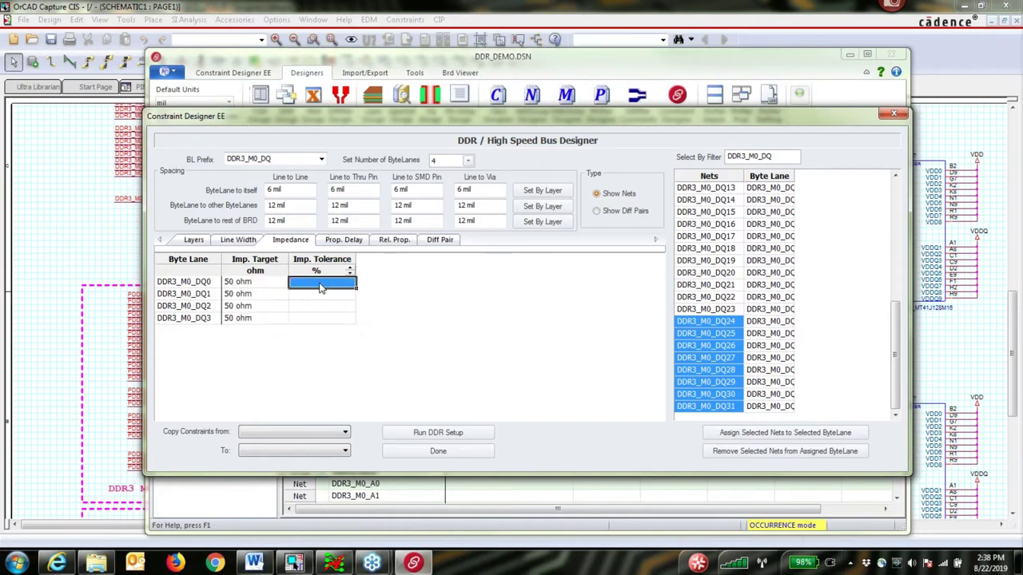
drag(319, 288, 314, 323)
text(10)
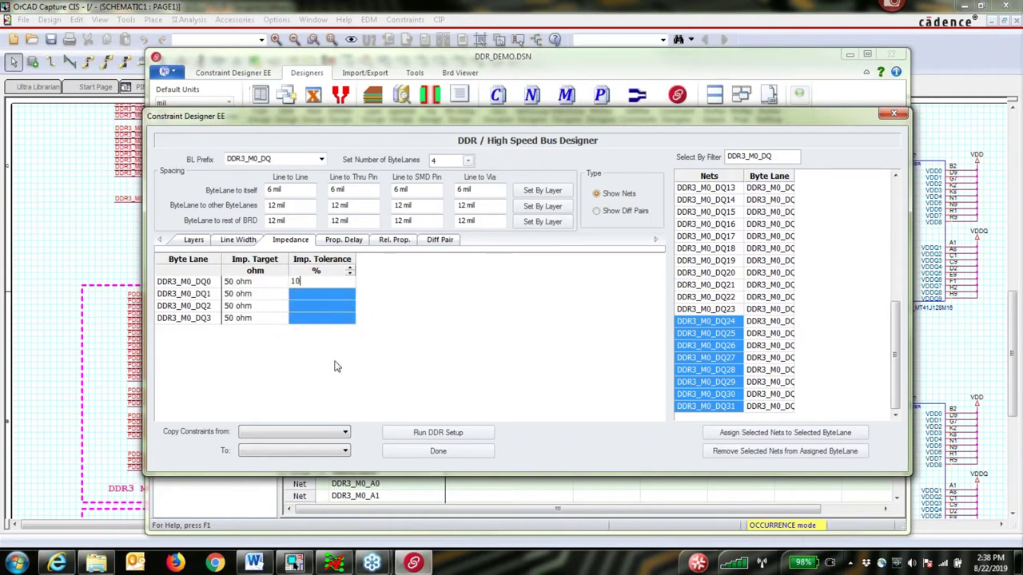
key(Return)
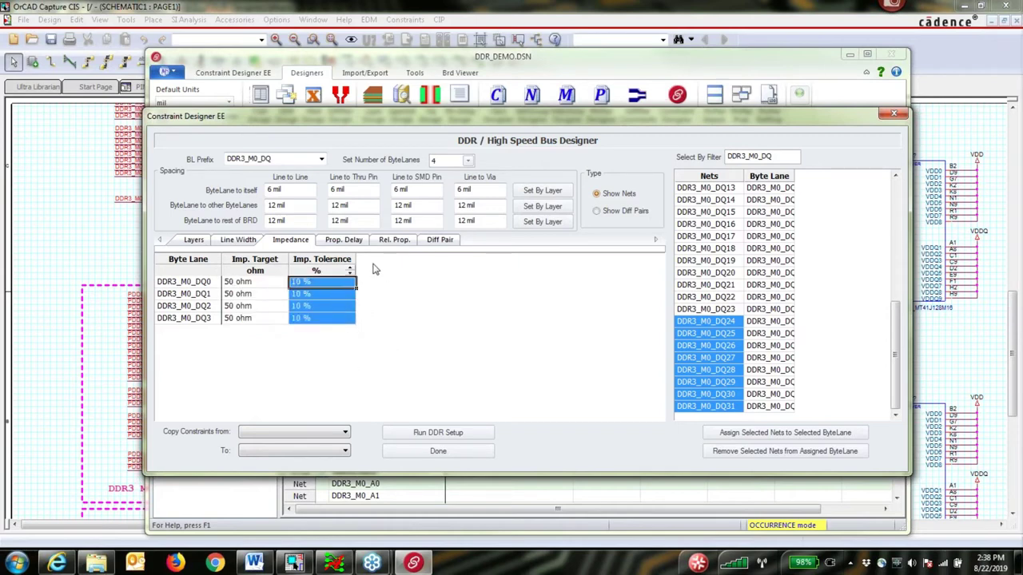
Step: Set the propagation delay pin pairs to L:S and the maximum propagation delay to 1 mil for all four byte lanes
click(342, 239)
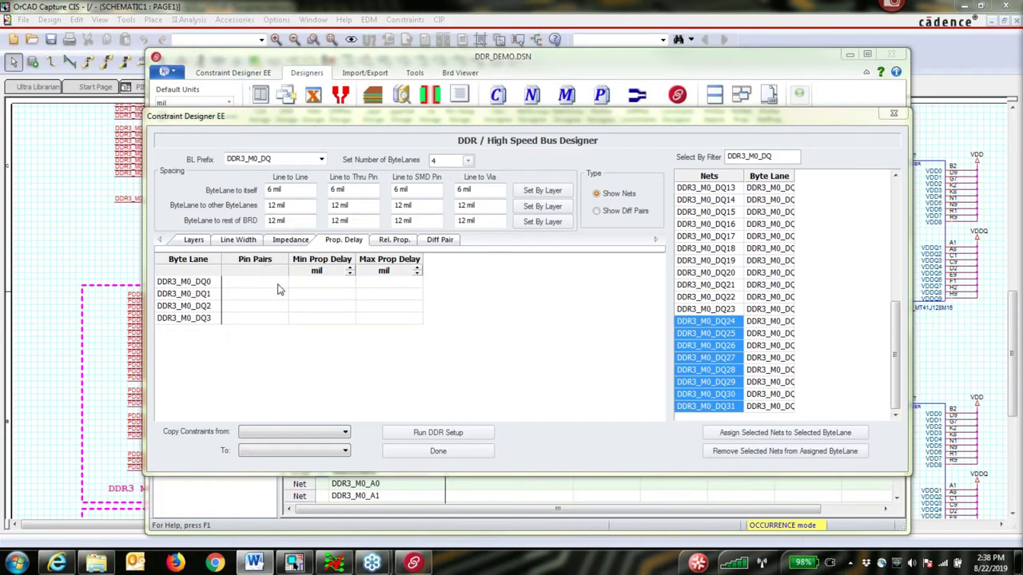
drag(279, 288, 275, 324)
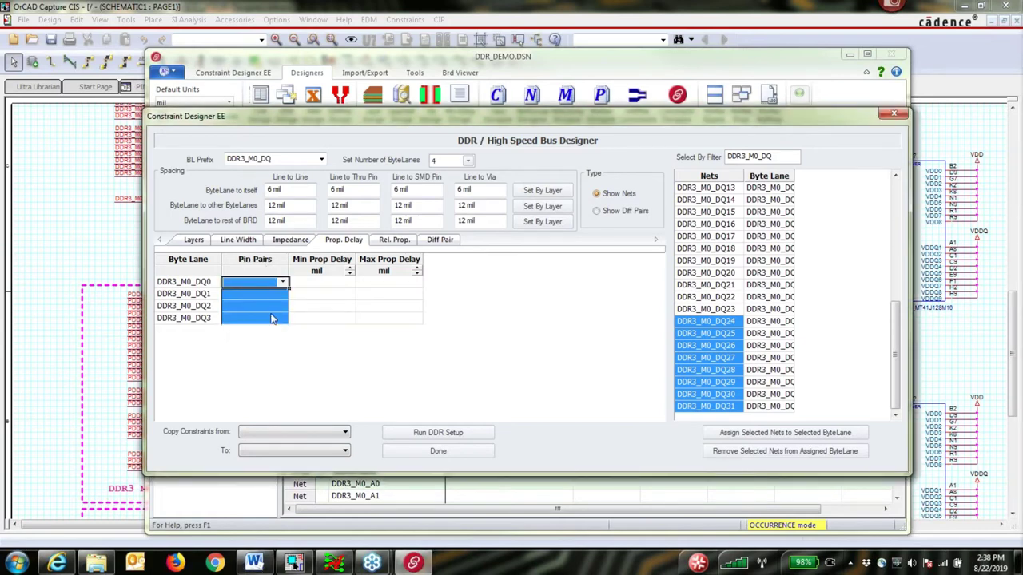
click(283, 284)
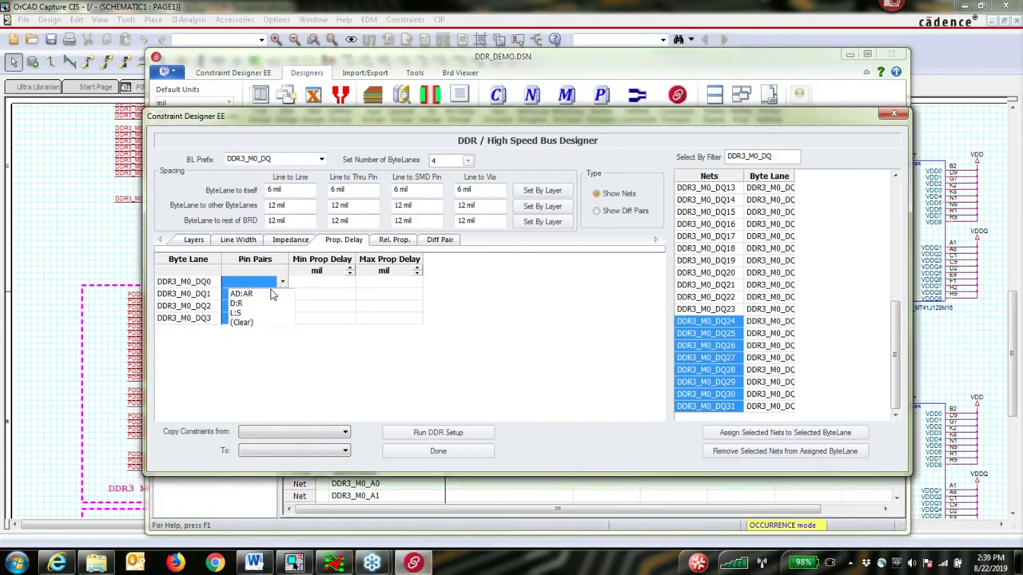
click(237, 313)
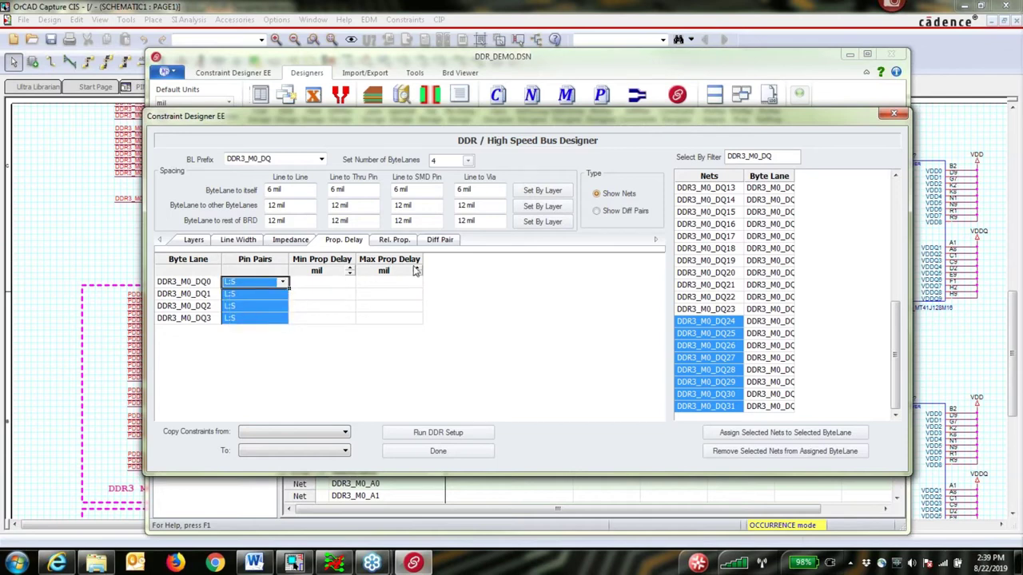
drag(404, 283, 397, 321)
text(1)
key(Return)
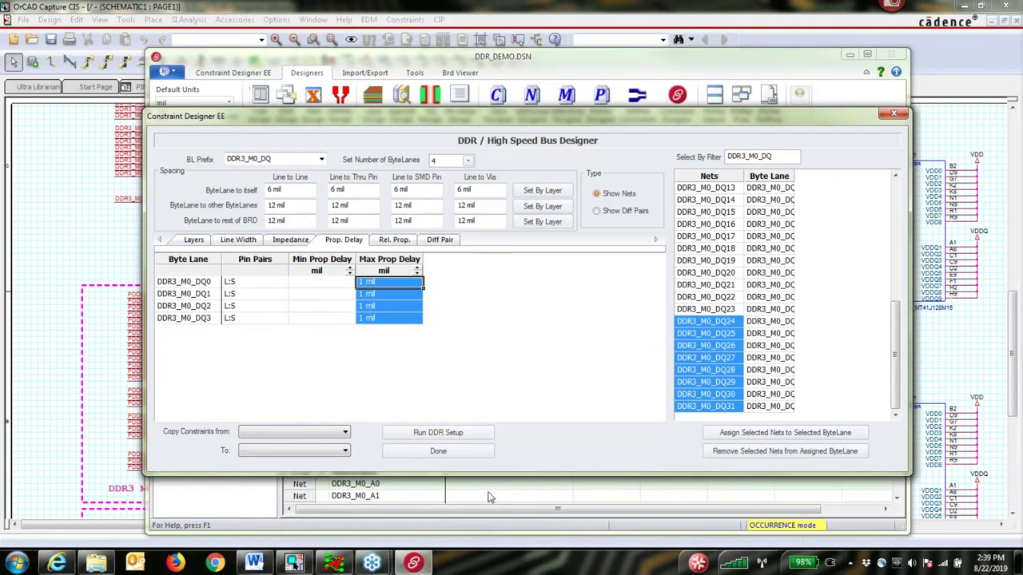
Step: Set the relative propagation pin pairs of all four byte lanes to L:S
click(394, 240)
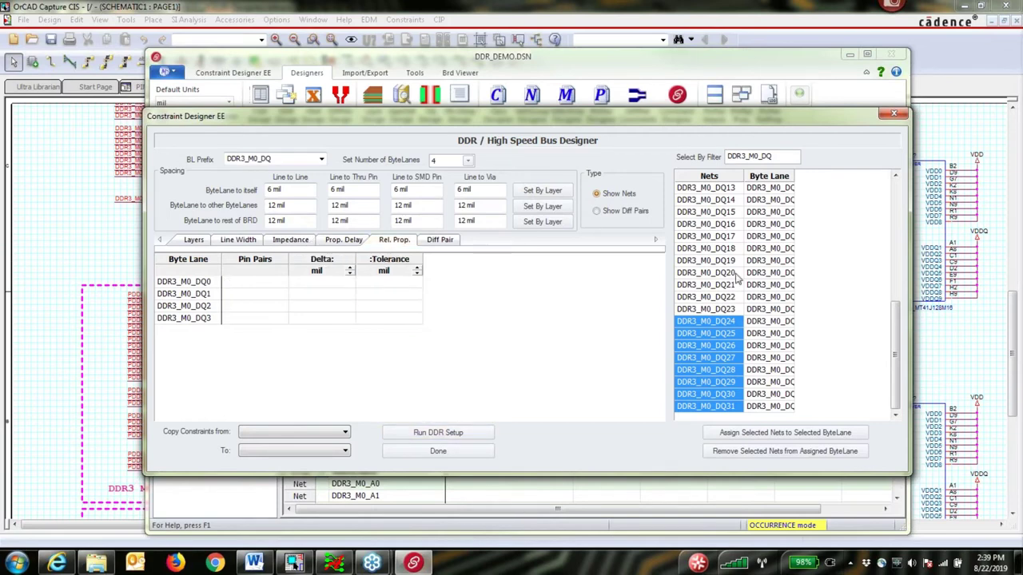
click(1006, 332)
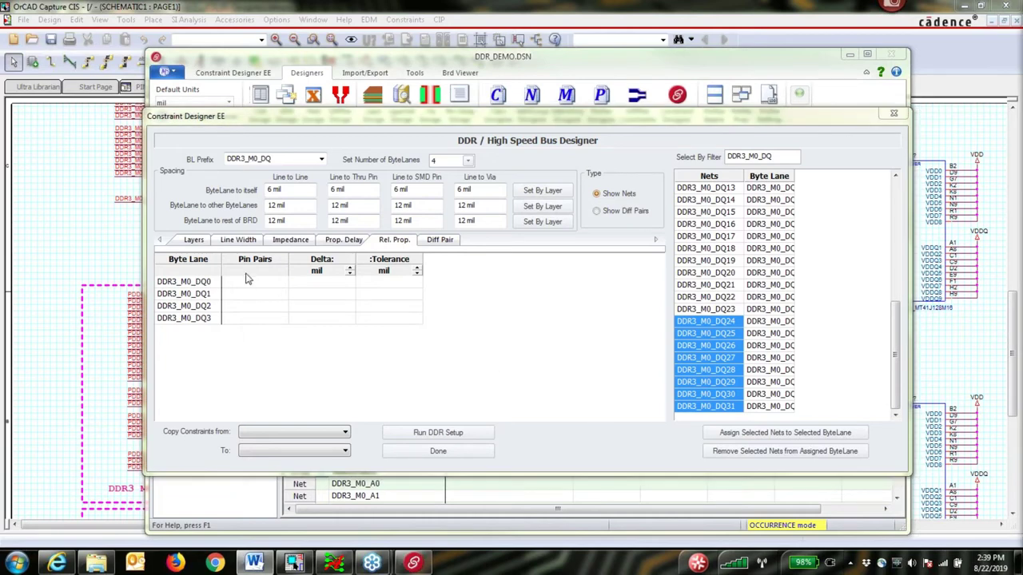
drag(249, 283, 255, 319)
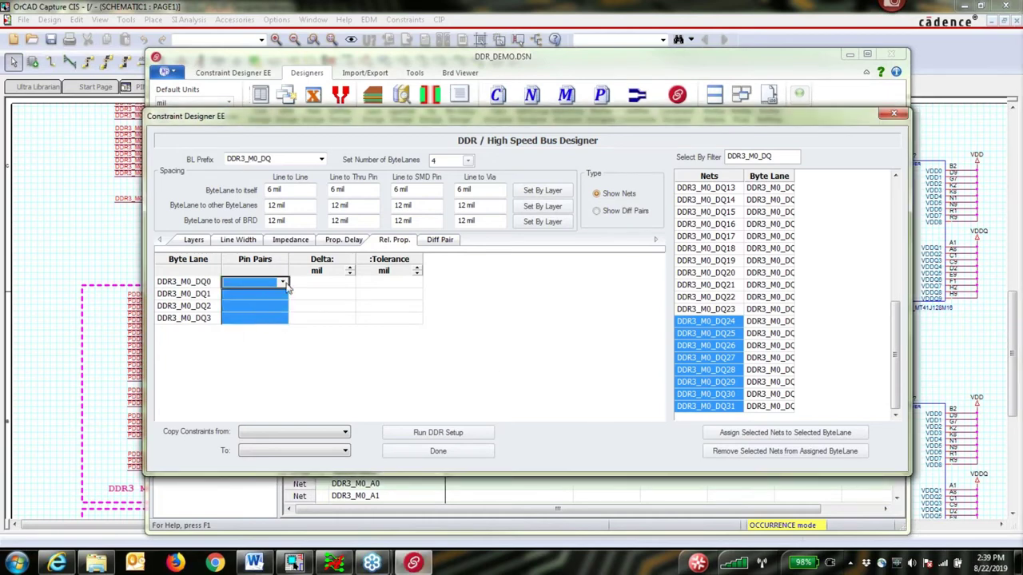
click(283, 283)
click(266, 315)
Step: Set the relative propagation delta to 0 mil and its tolerance to 10 mil for all four byte lanes
drag(342, 284, 340, 324)
text(0)
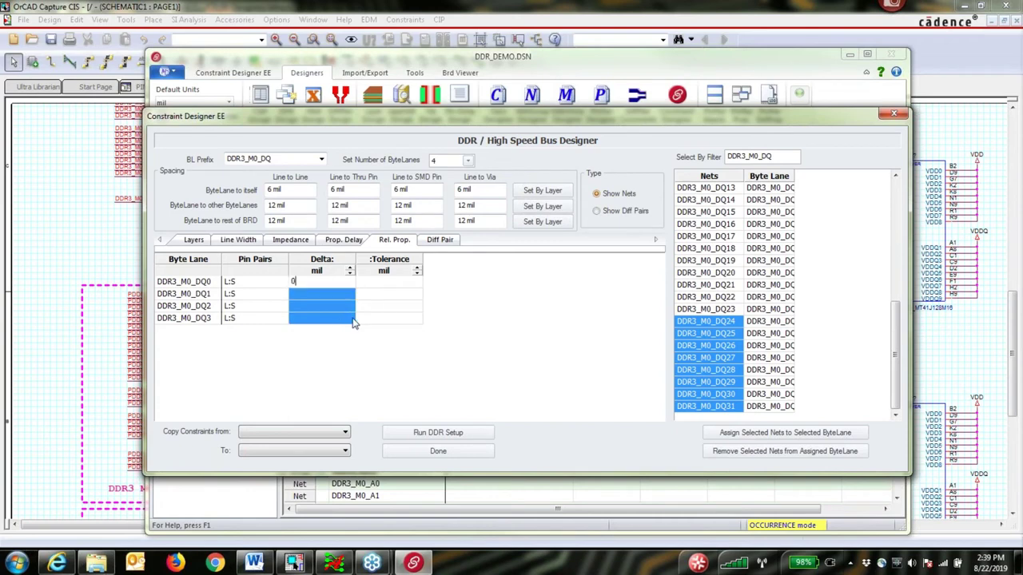
drag(390, 284, 384, 322)
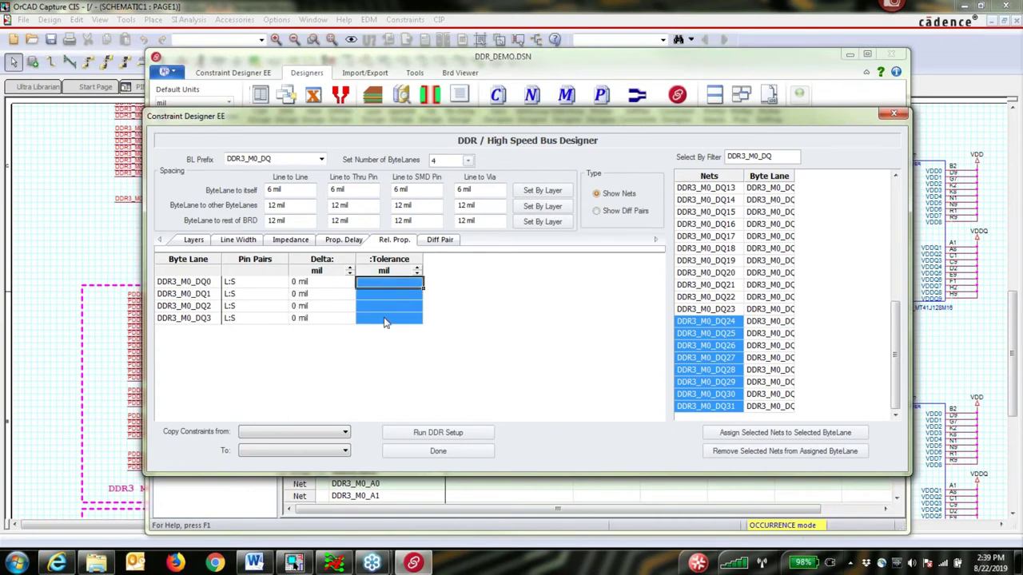
text(10)
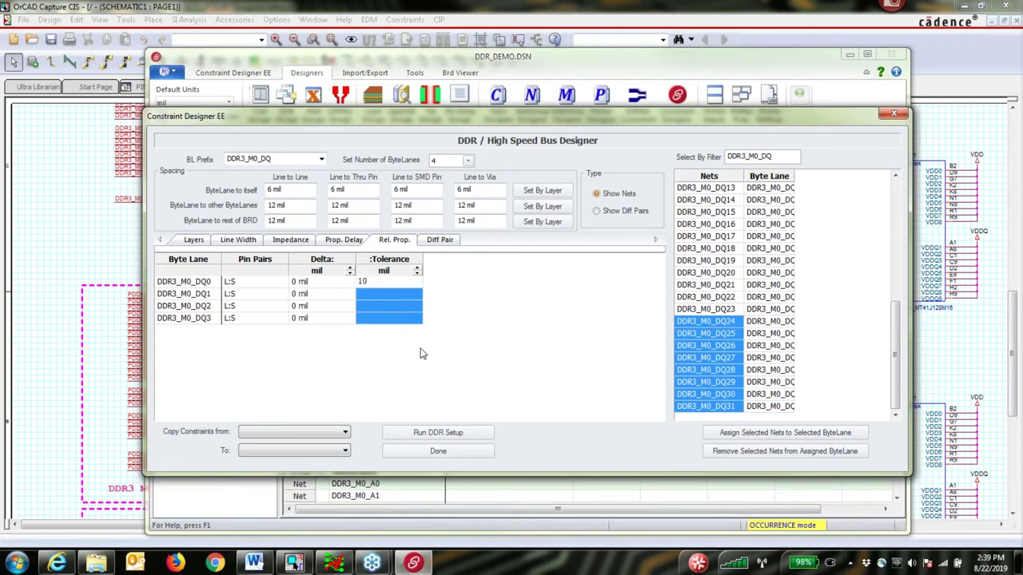
key(Return)
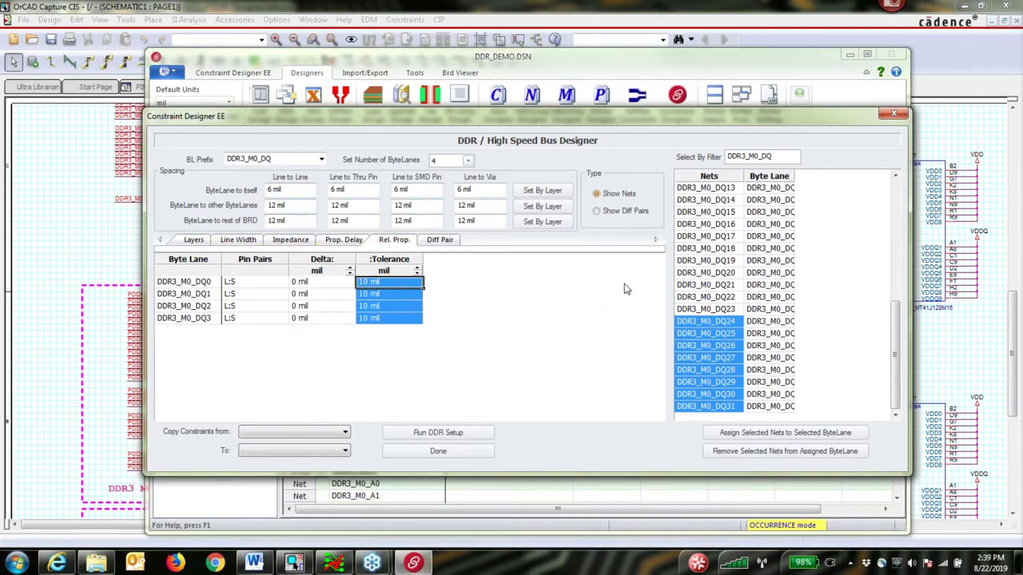
Step: List the differential pairs and assign DP_DDR3_M0_DQ0 and DP_DDR3_M0_DQ1 to byte lanes DDR3_M0_DQ0 and DDR3_M0_DQ1 respectively
click(440, 241)
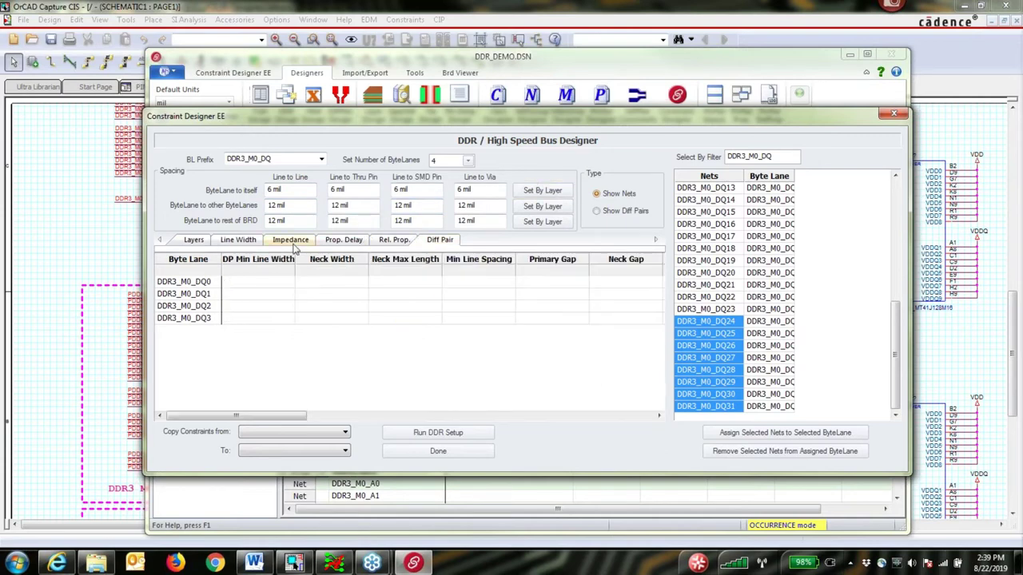
click(596, 211)
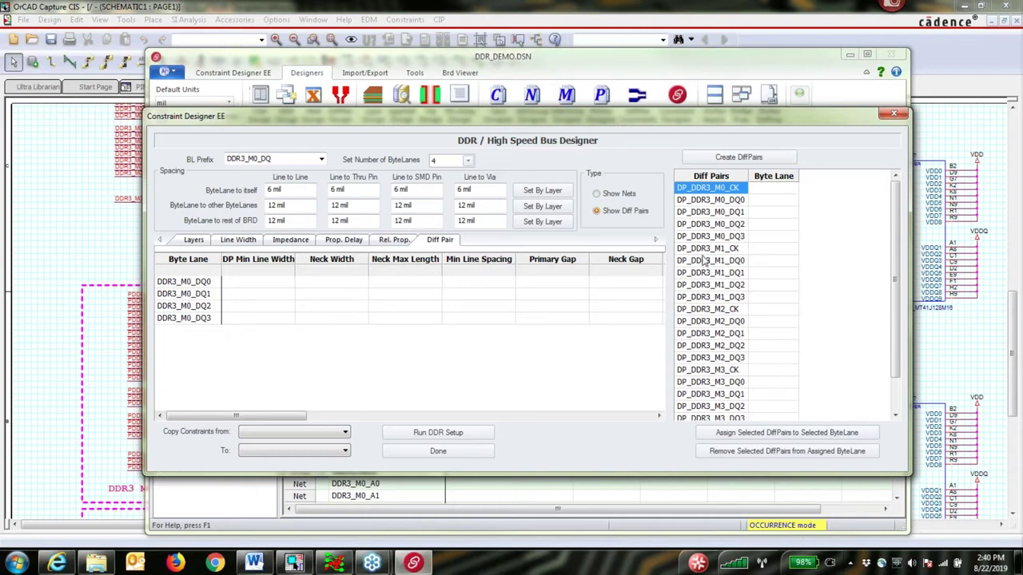
click(208, 282)
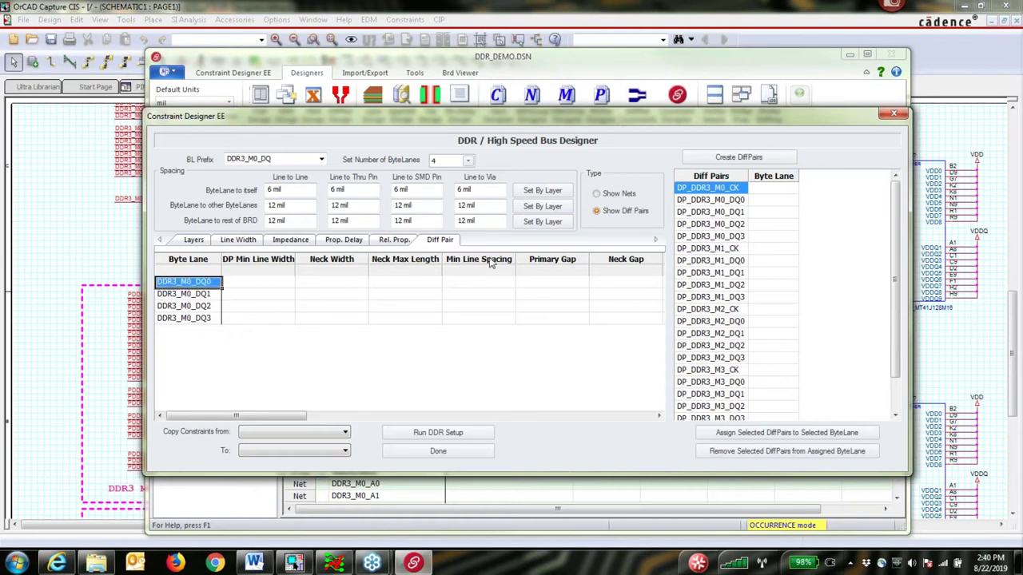
click(736, 201)
click(791, 433)
click(184, 293)
click(711, 211)
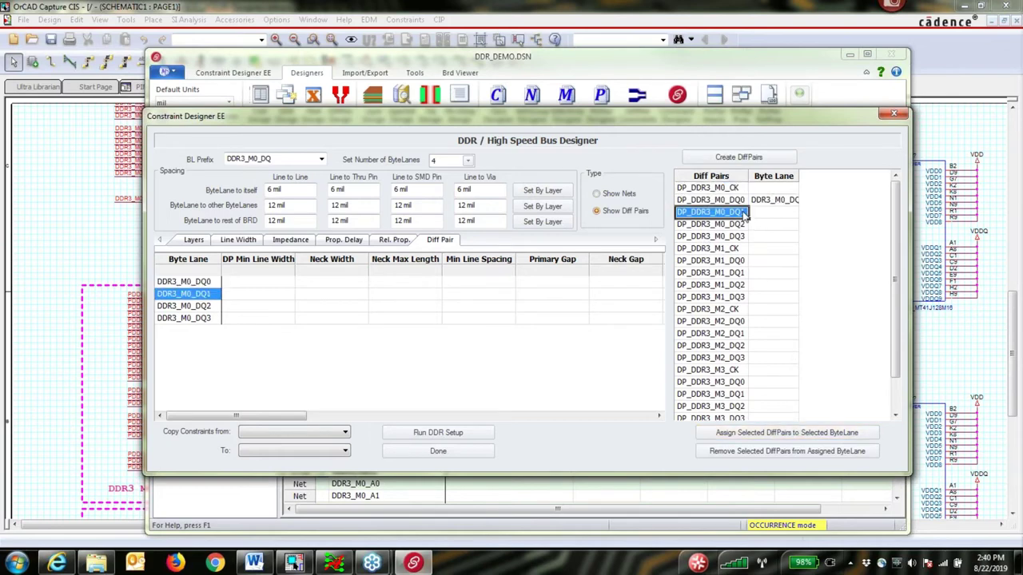
click(770, 434)
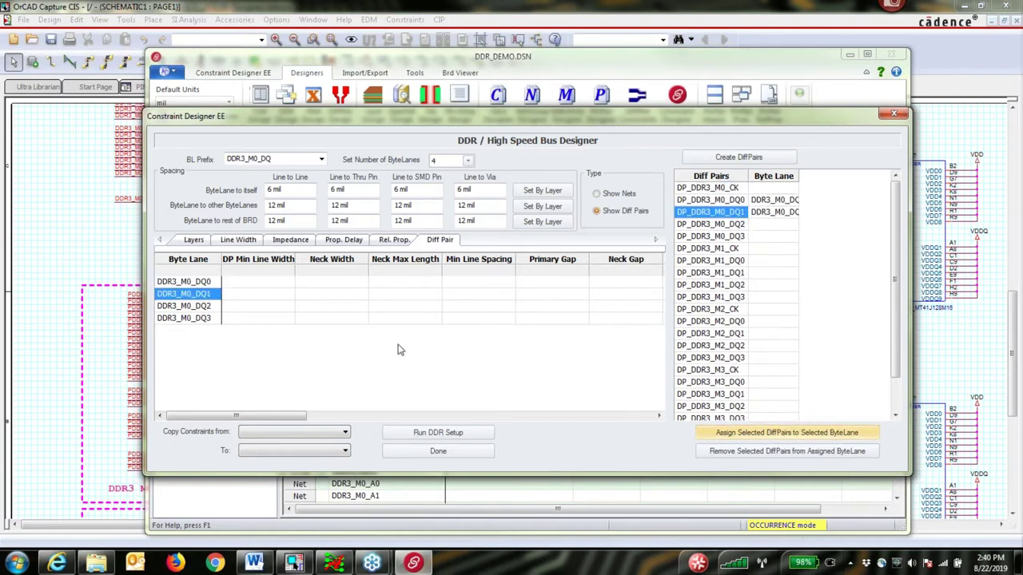
Step: Assign differential pairs DP_DDR3_M0_DQ2 and DP_DDR3_M0_DQ3 to byte lanes DDR3_M0_DQ2 and DDR3_M0_DQ3 respectively
click(184, 306)
click(711, 223)
click(765, 435)
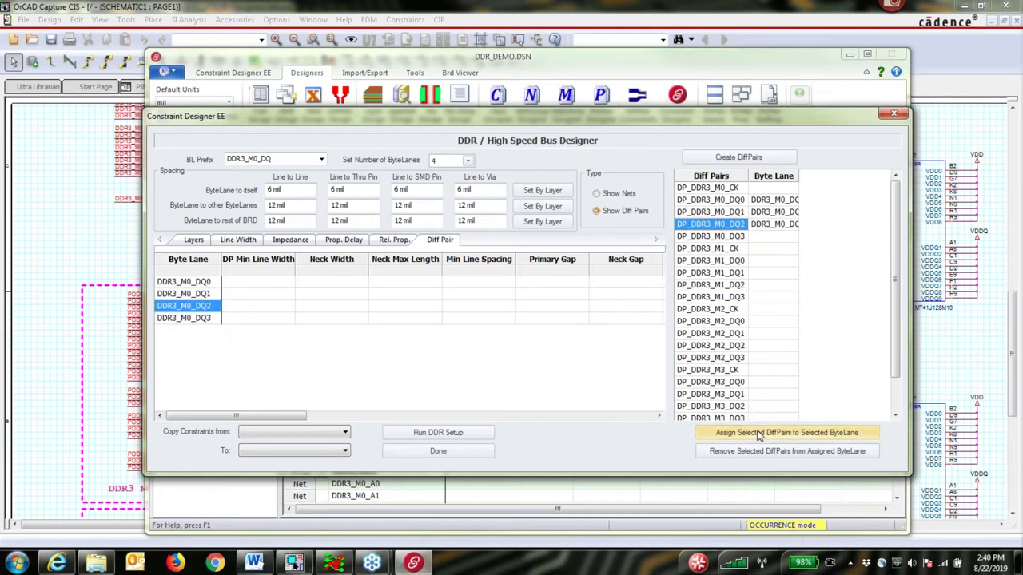
click(196, 319)
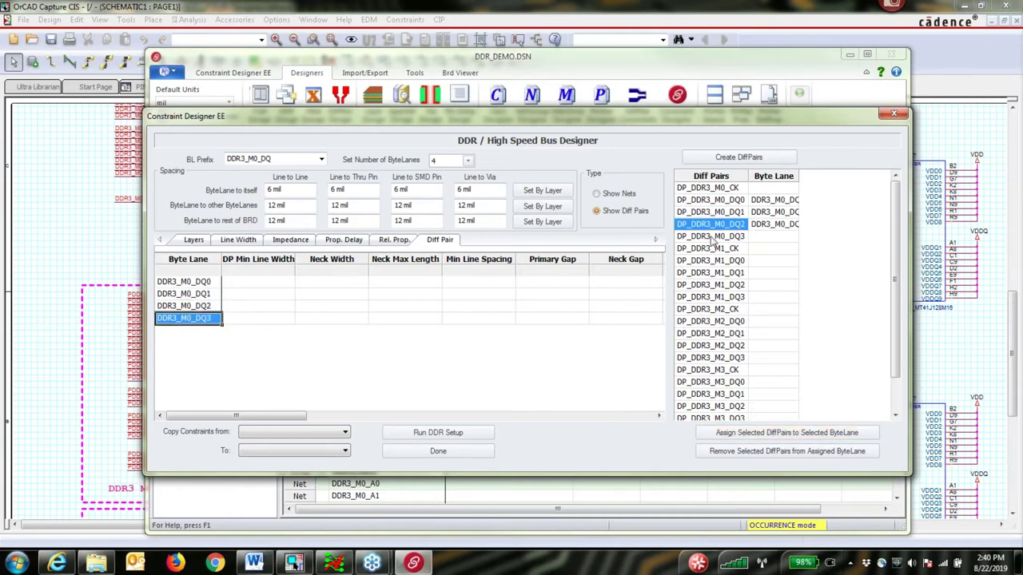
click(710, 236)
click(787, 433)
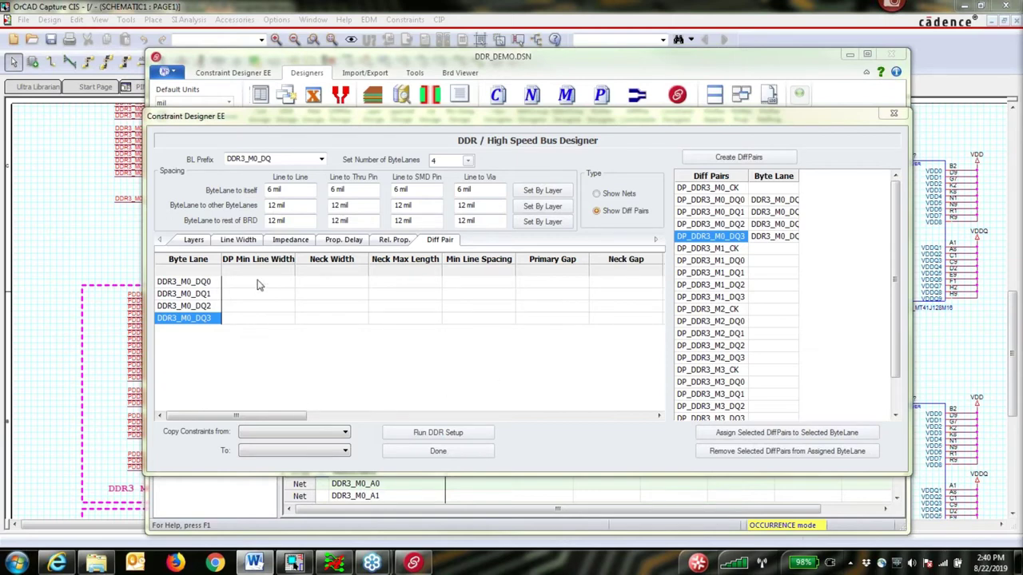
Step: Set the differential pair minimum line width of all four byte lanes to 12 mil on the TOP and BOTTOM layers
drag(257, 284, 266, 320)
double_click(267, 320)
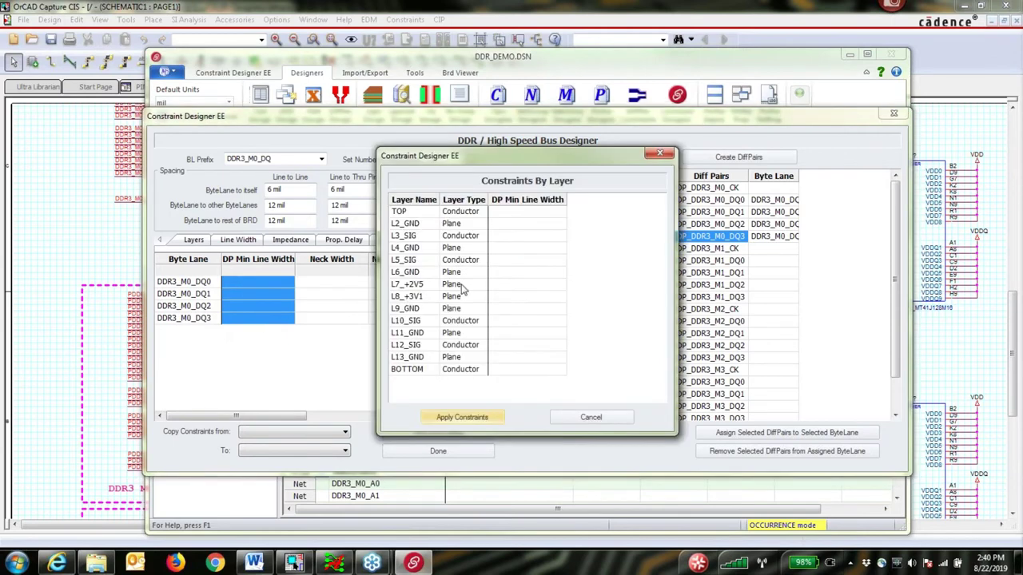
click(512, 213)
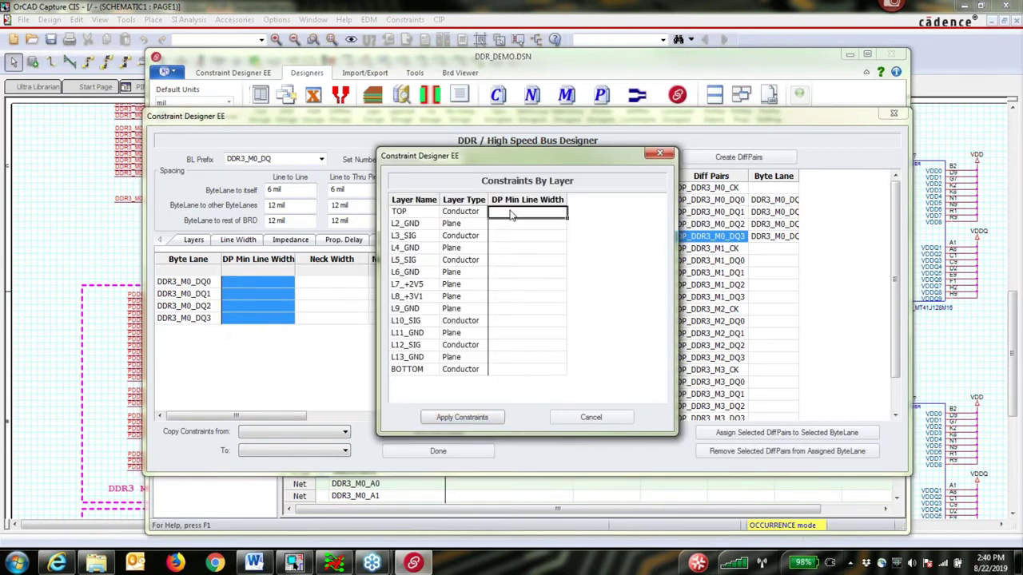
text(12)
click(502, 372)
text(12)
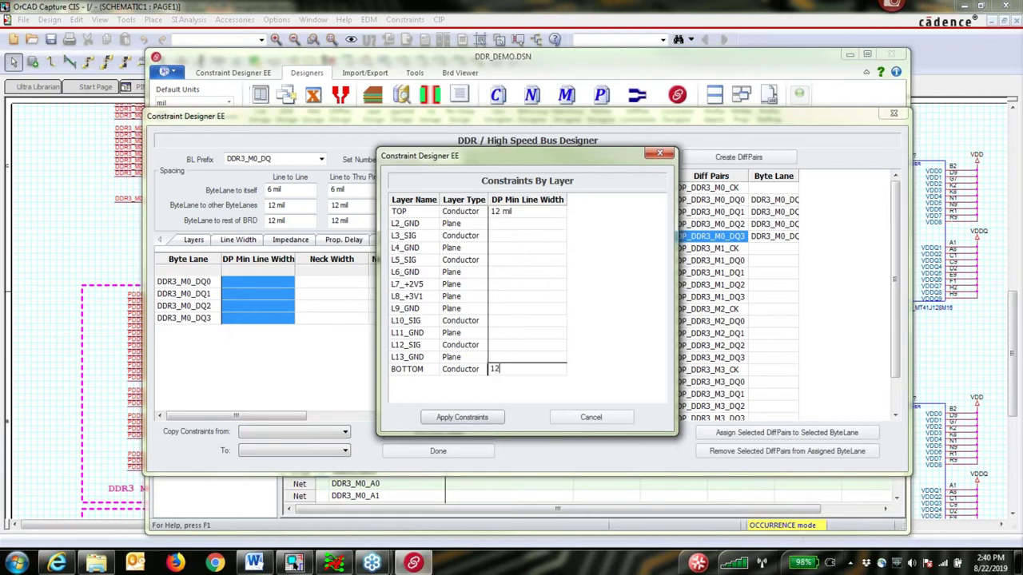
Step: Set the differential pair minimum line width to 5 mil on L3_SIG, L5_SIG, L10_SIG and L12_SIG, and apply the layer constraints
click(502, 239)
text(5)
click(502, 260)
text(5)
click(502, 322)
text(5)
click(512, 346)
text(5)
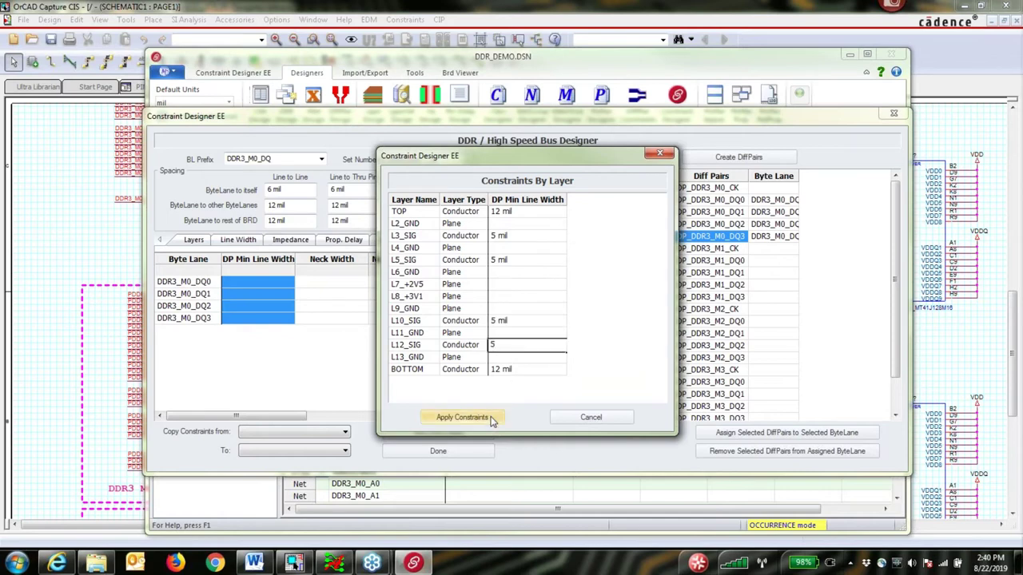
click(463, 417)
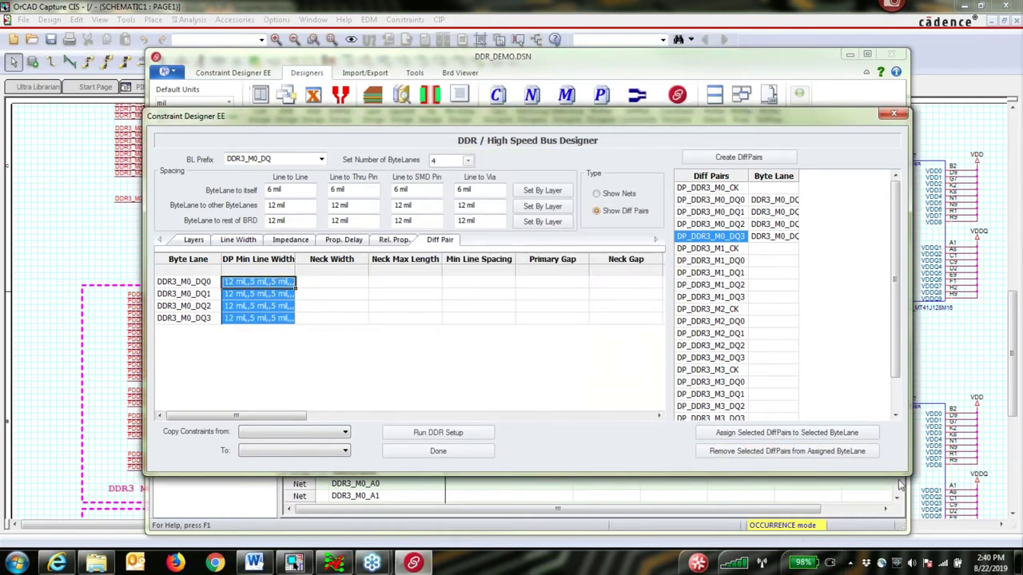
Step: Set the differential pair gather control to Ignore and the uncoupled maximum to 200 mil for all four byte lanes
scroll(276, 272, right, 5)
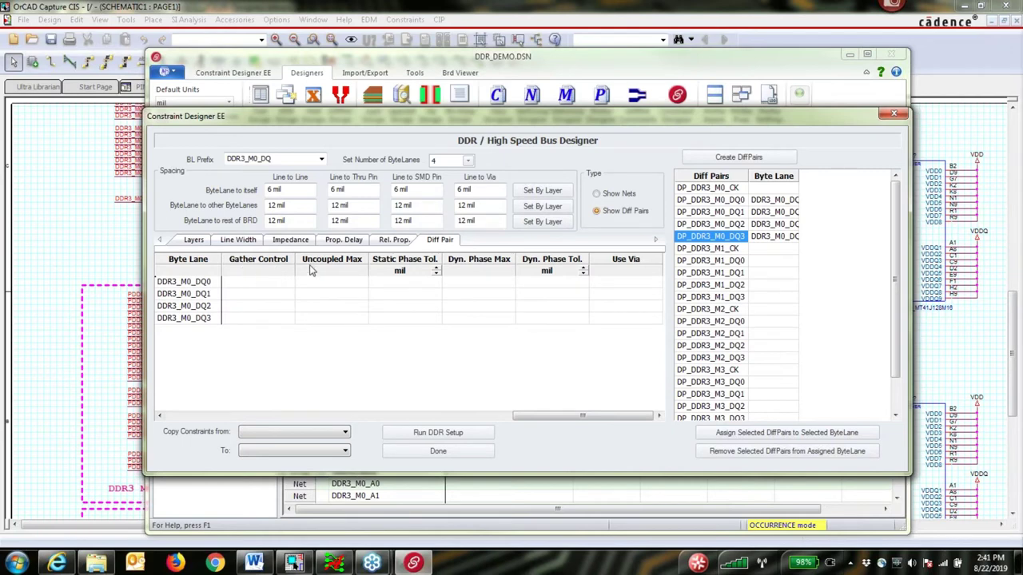
click(260, 285)
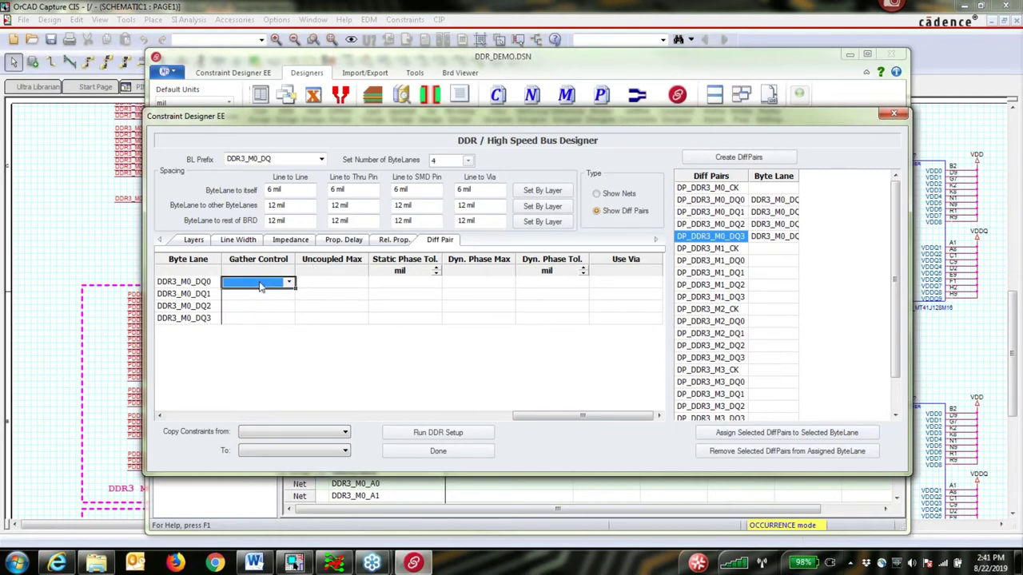
drag(260, 286, 260, 321)
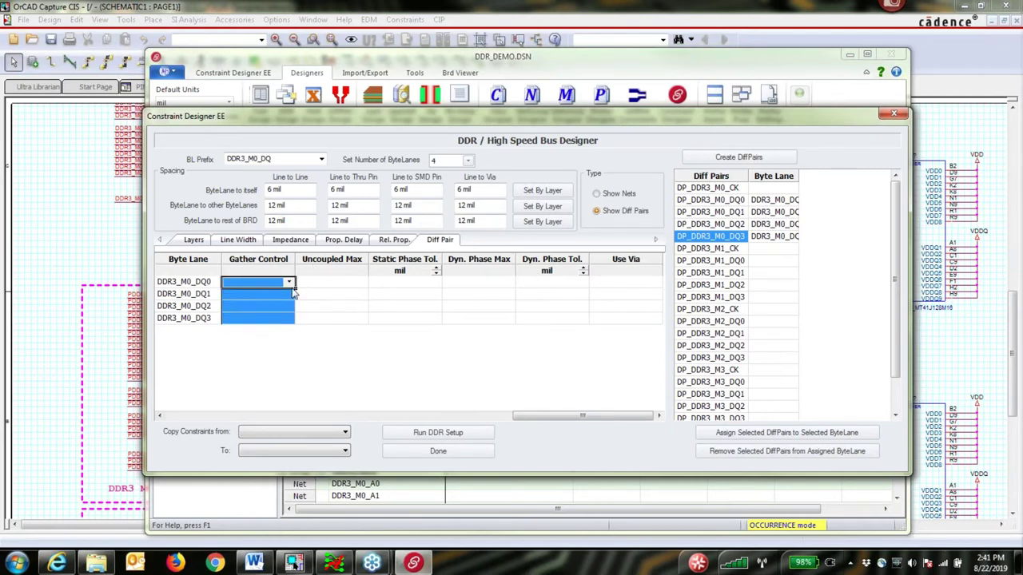
click(290, 282)
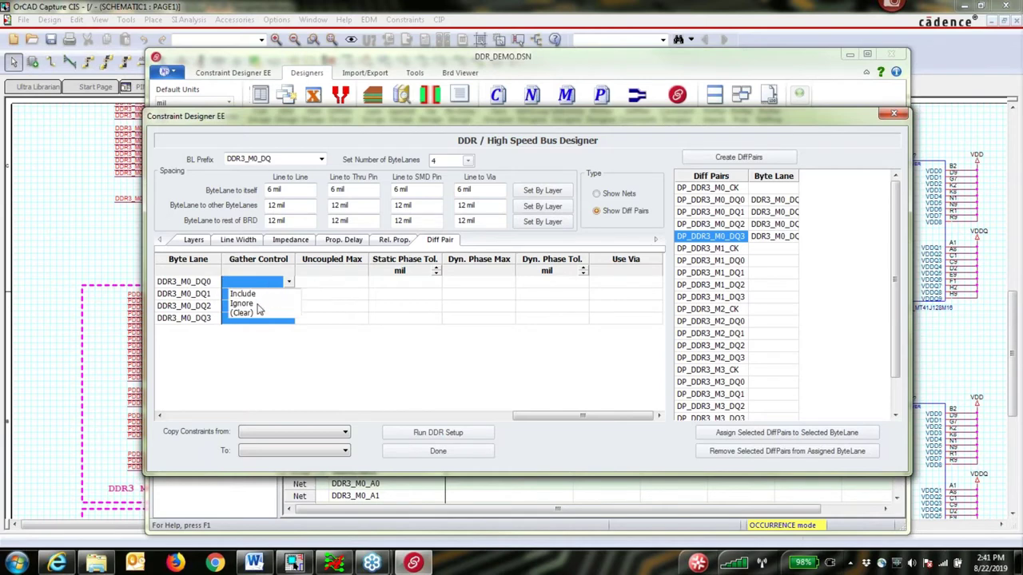
click(258, 303)
drag(341, 283, 342, 318)
text(200)
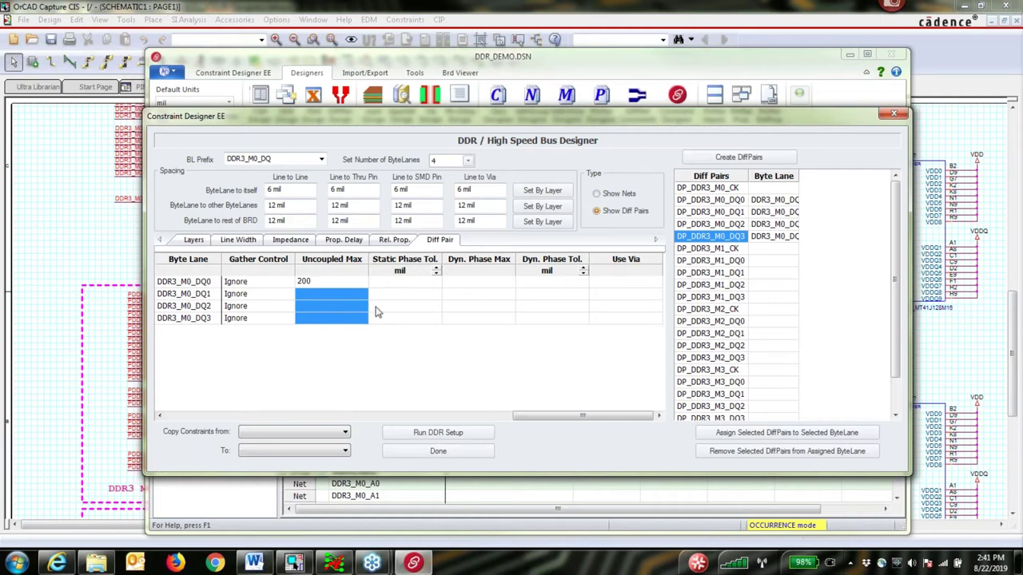
Step: For all four byte lanes, set static phase tolerance to 5 mil, dynamic phase maximum to 5 mil and dynamic phase tolerance to 10 mil
drag(403, 281, 398, 320)
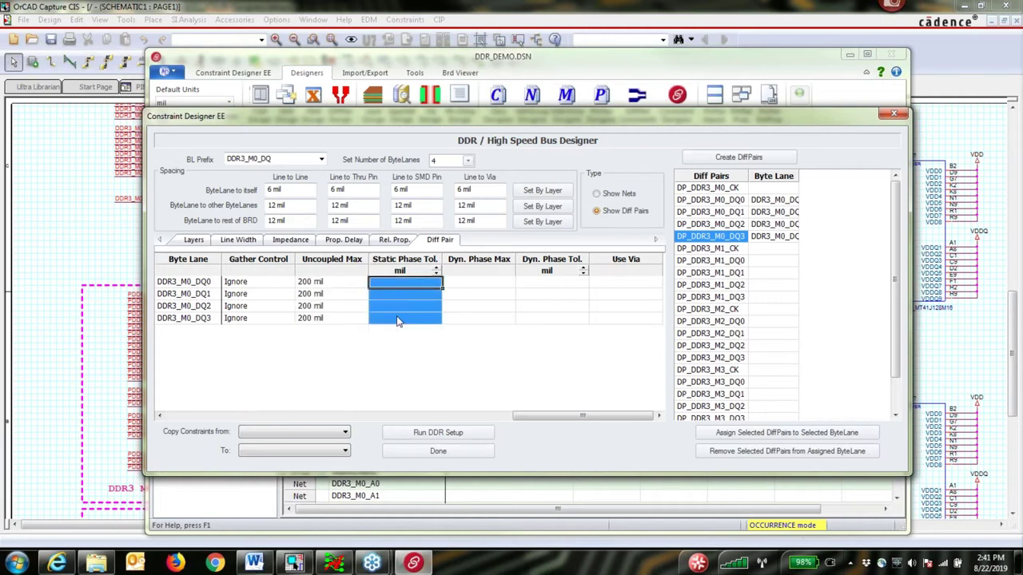
text(5)
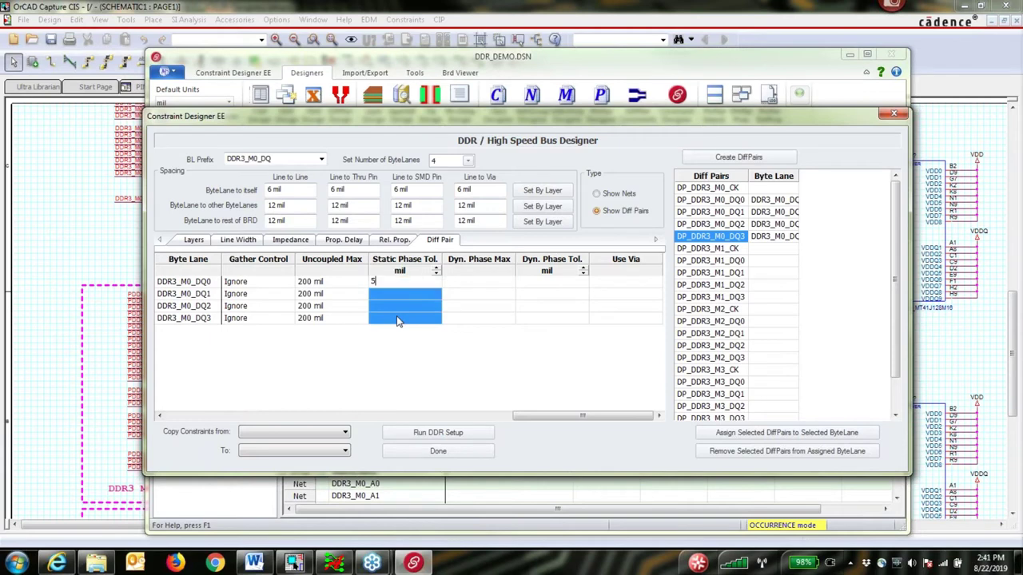
click(479, 283)
drag(480, 288, 482, 323)
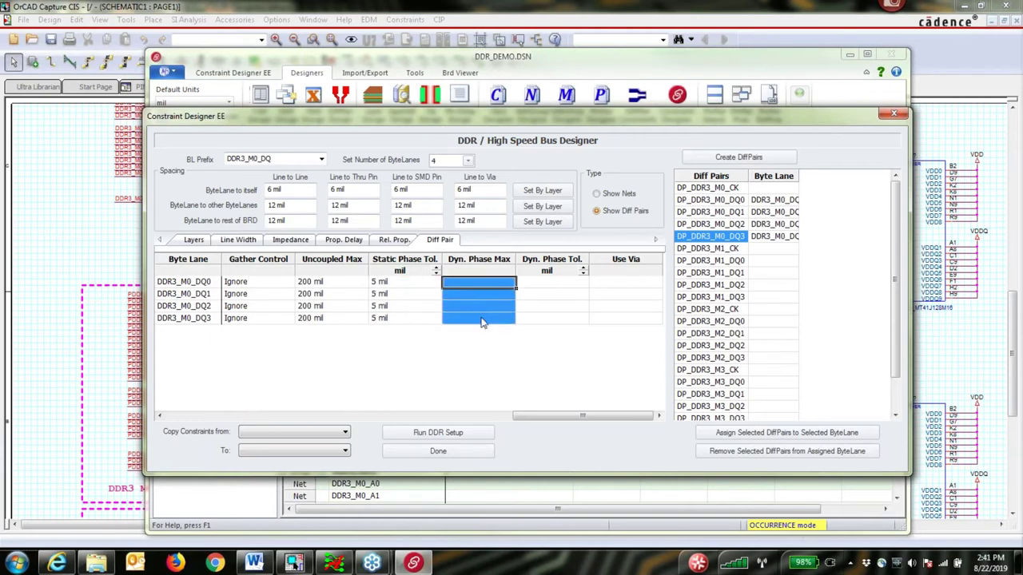
text(5)
drag(543, 286, 540, 319)
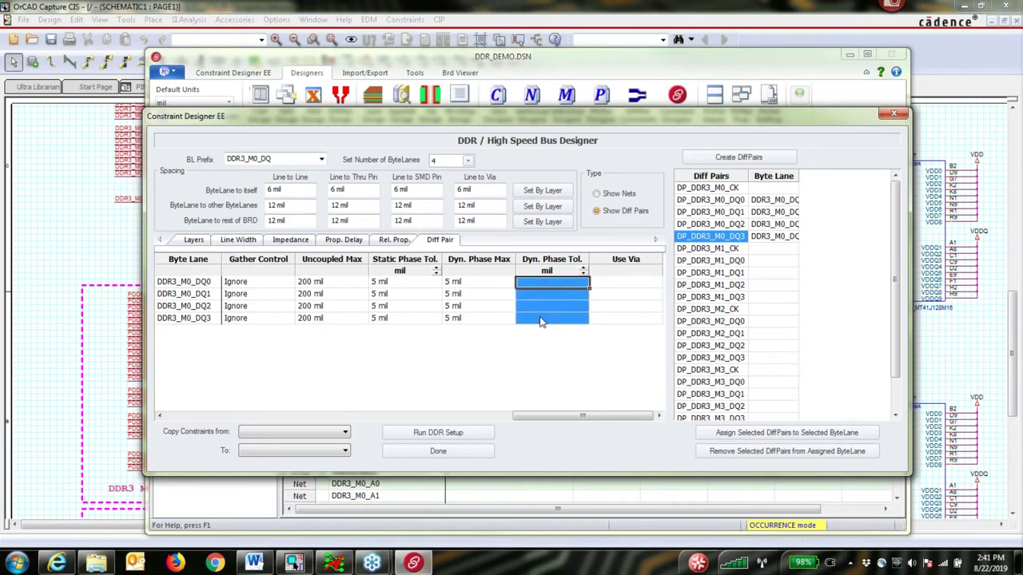
text(10)
Step: Apply VIA2 as the via used by the differential pairs of all four byte lanes
drag(648, 284, 649, 319)
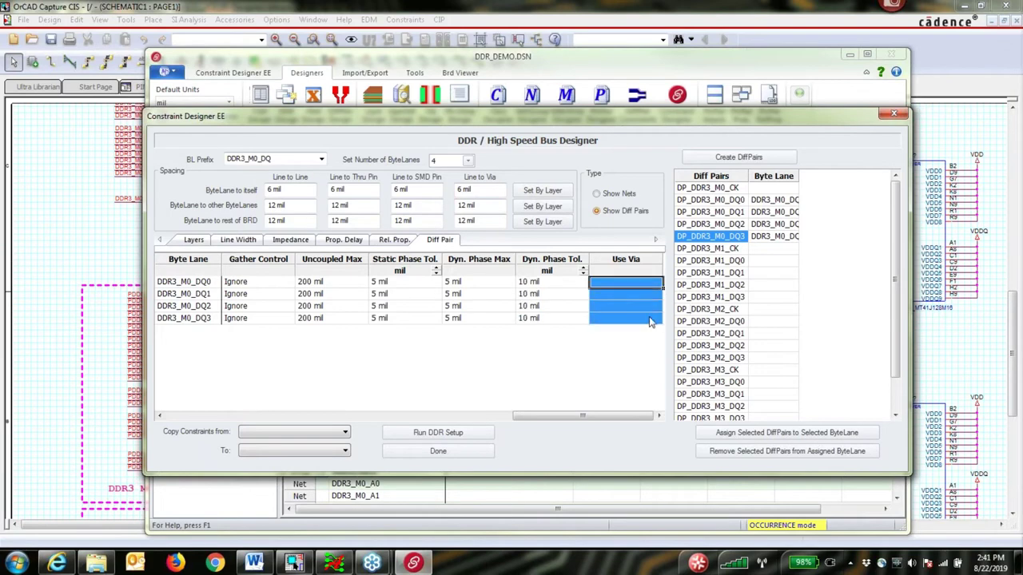
double_click(649, 320)
click(393, 243)
click(452, 350)
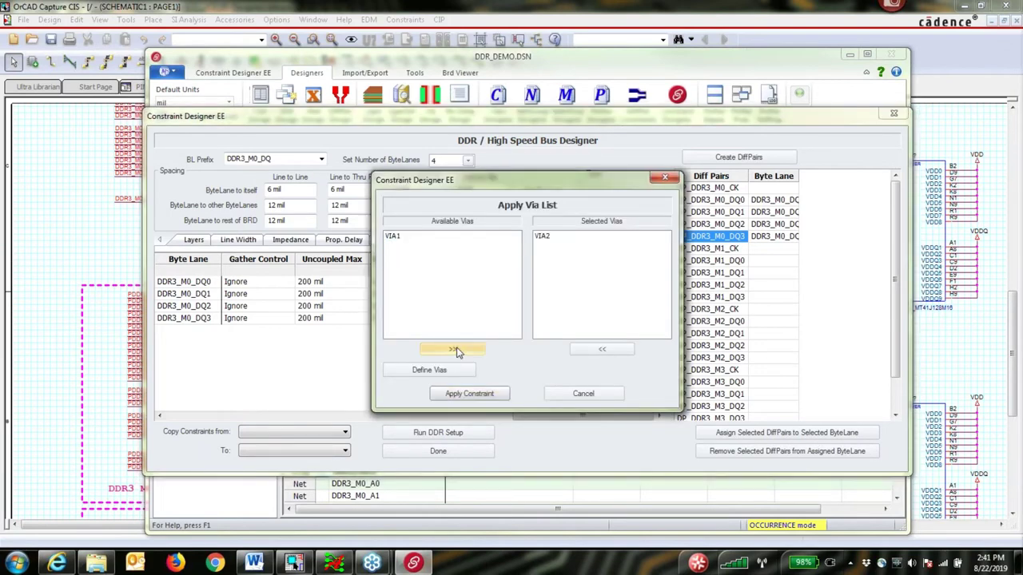
click(469, 394)
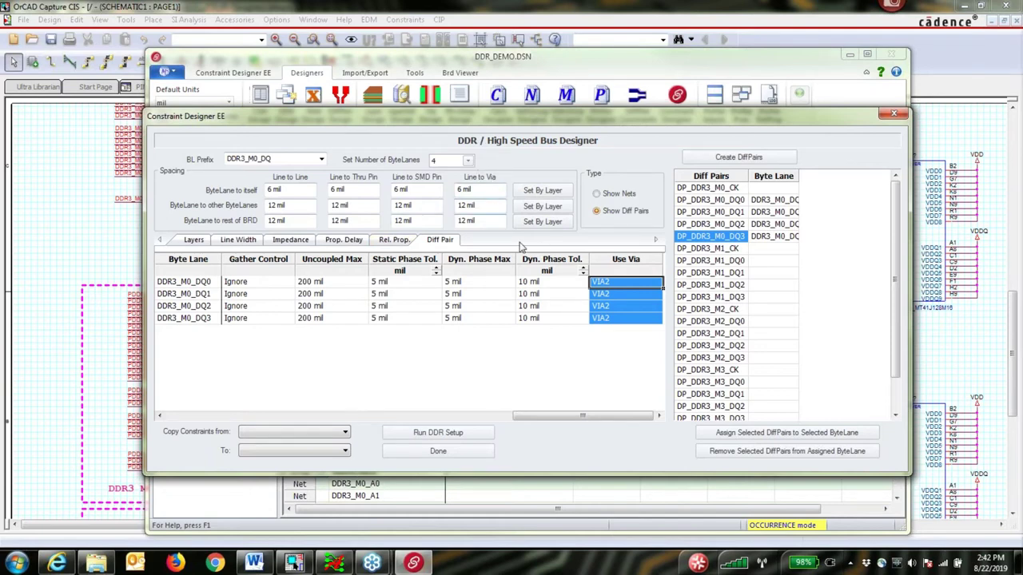
Step: Run the DDR setup for the byte lanes and close the DDR designer
click(461, 433)
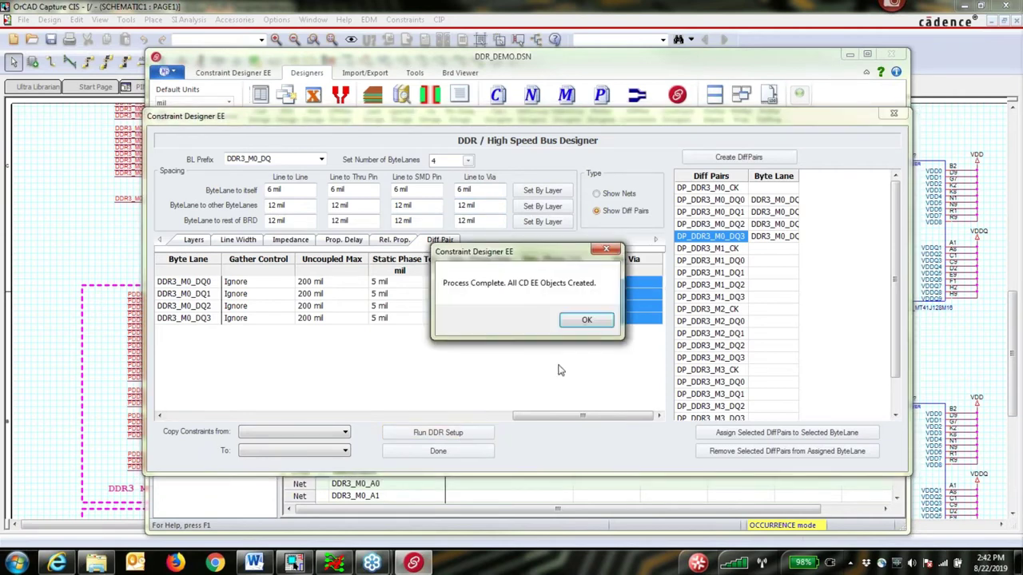
click(587, 320)
click(473, 451)
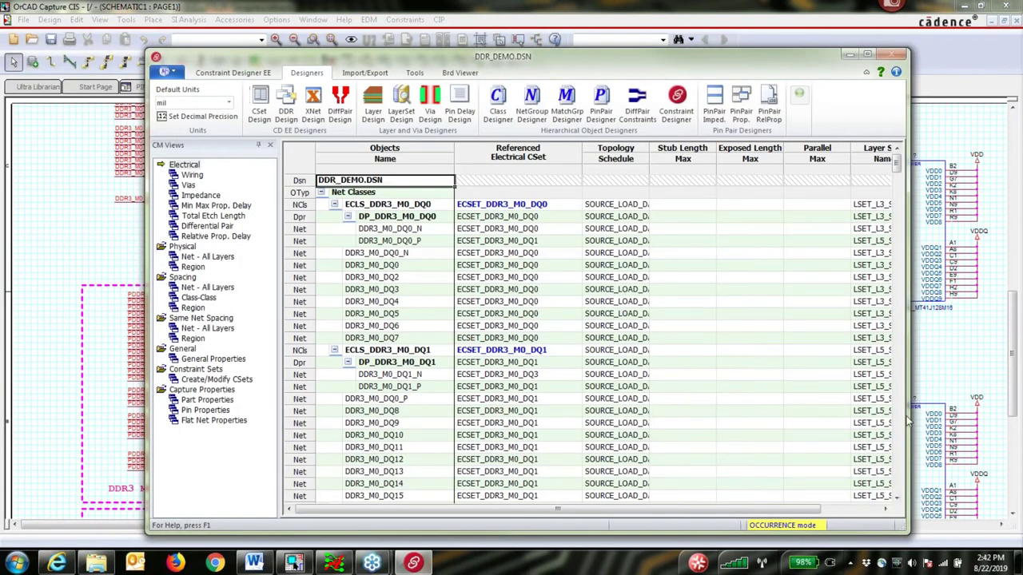
Step: Widen the constraint window and review the relative propagation delay, differential pair and min/max propagation delay constraints
drag(909, 416, 976, 416)
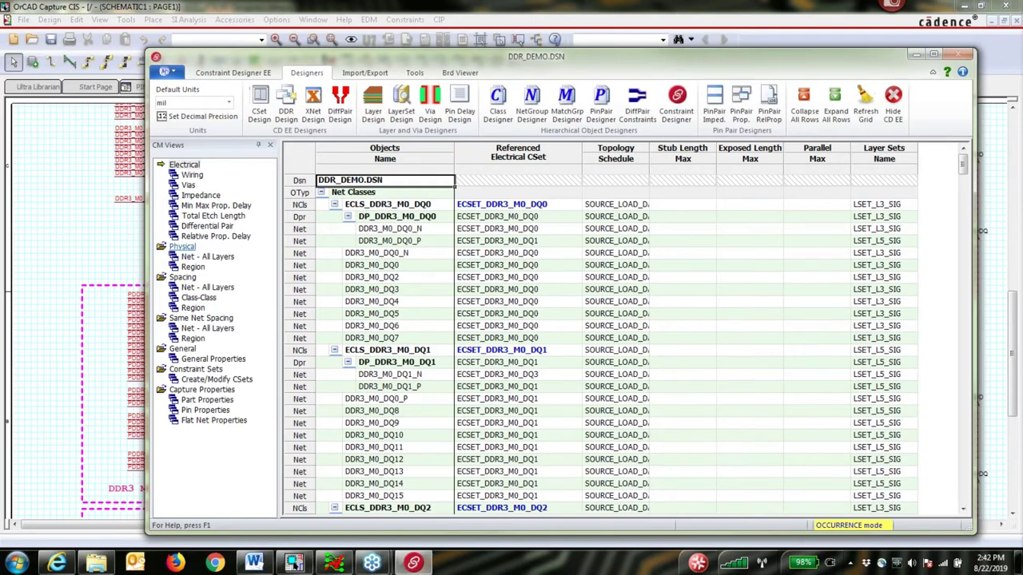
click(199, 238)
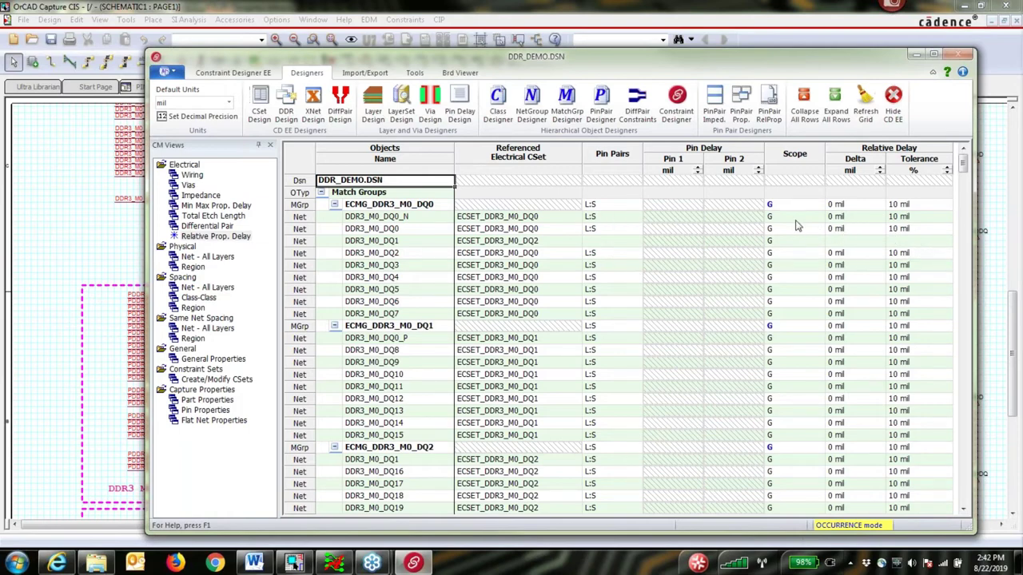
click(229, 227)
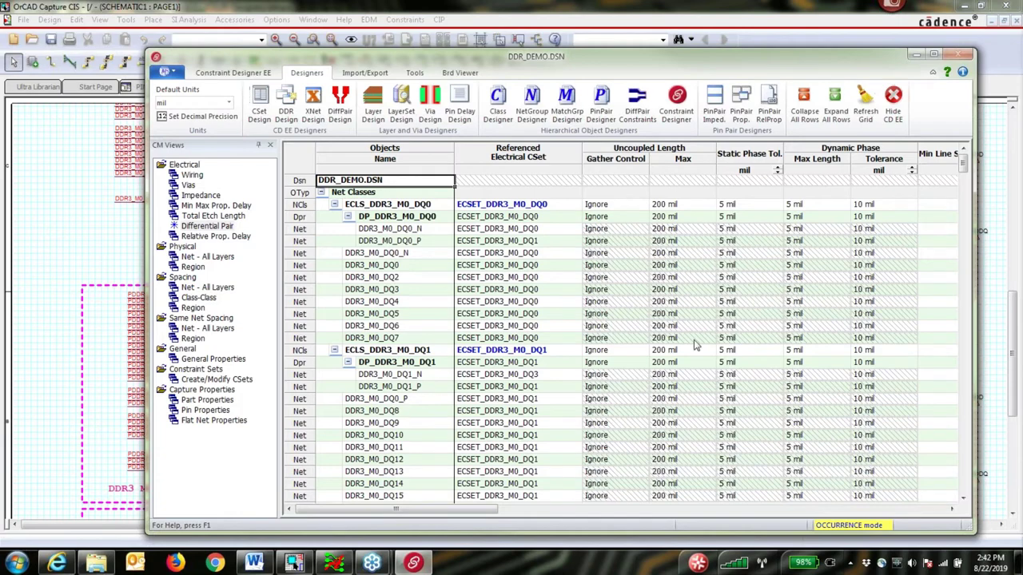
click(215, 207)
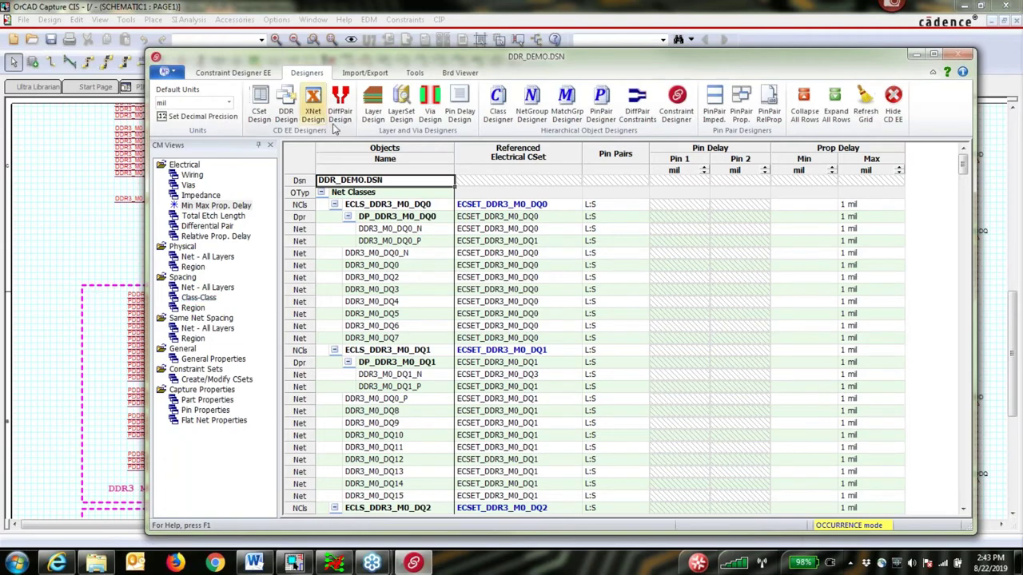
Step: Exit Constraint Designer EE for the DDR_DEMO design
click(365, 73)
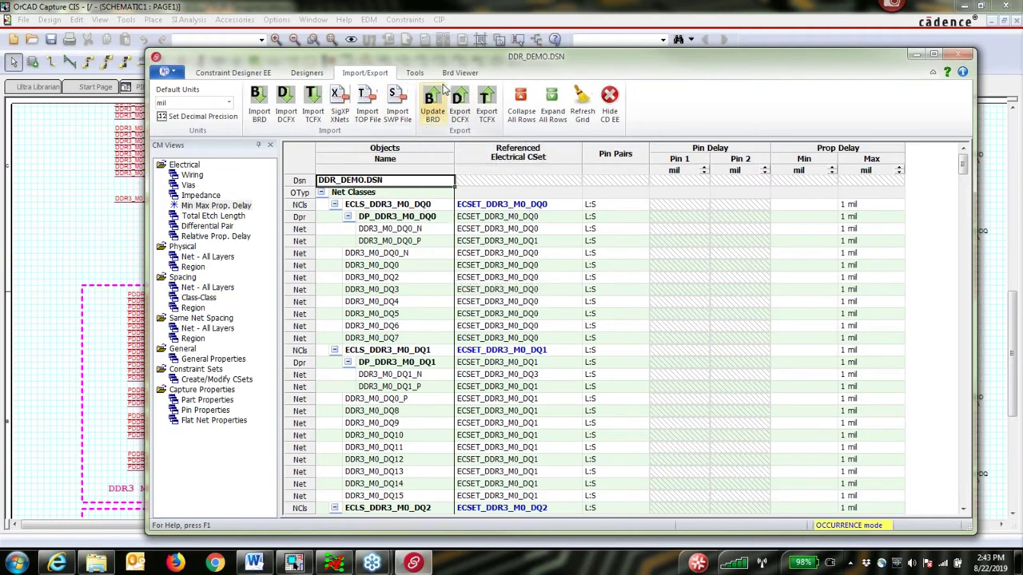
drag(488, 66, 489, 96)
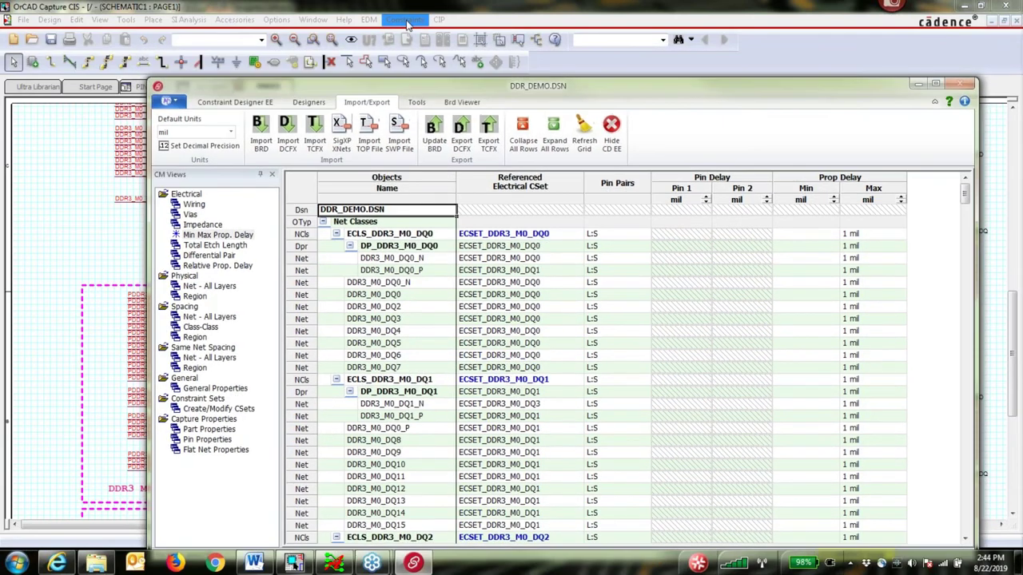
click(406, 21)
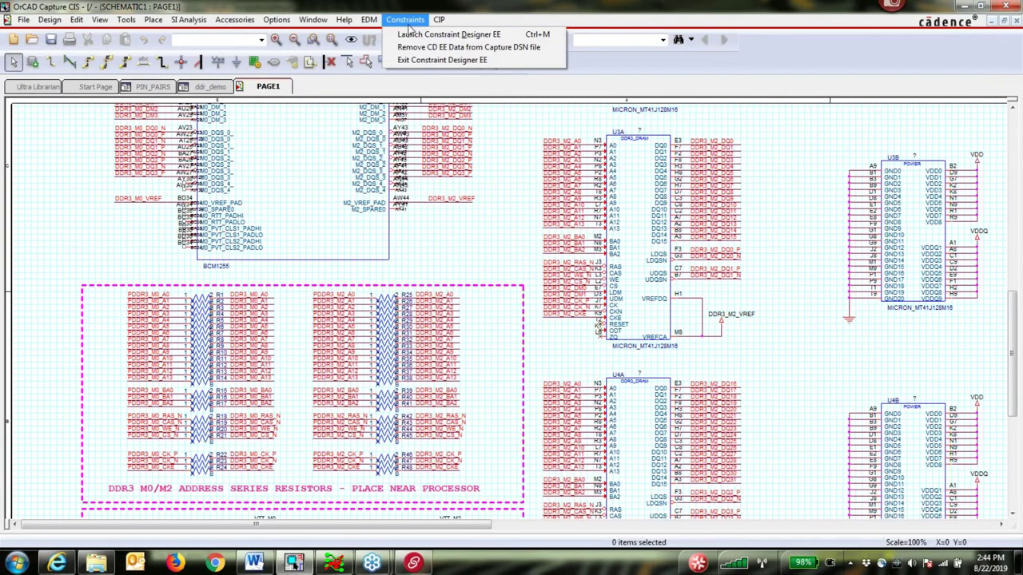
click(431, 60)
Step: Launch Constraint Designer EE for the PIN_PAIRS design and expand the VD[0-7] bus
click(405, 20)
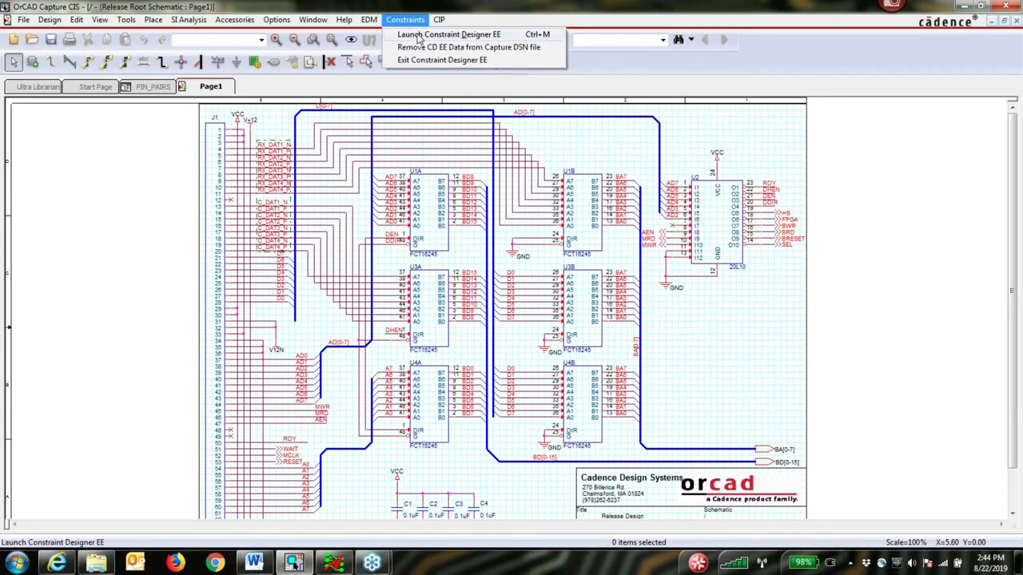
click(410, 36)
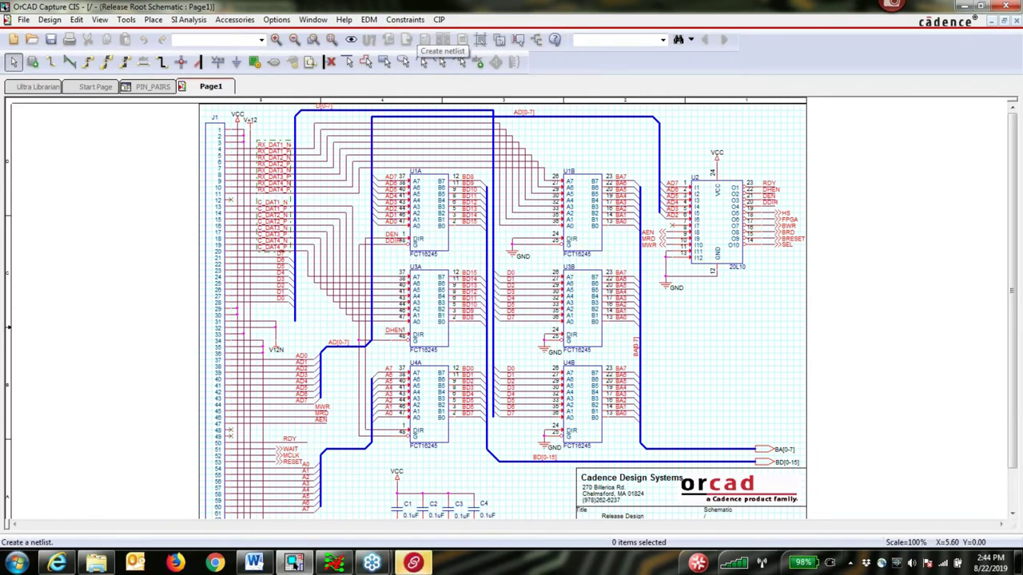
click(412, 563)
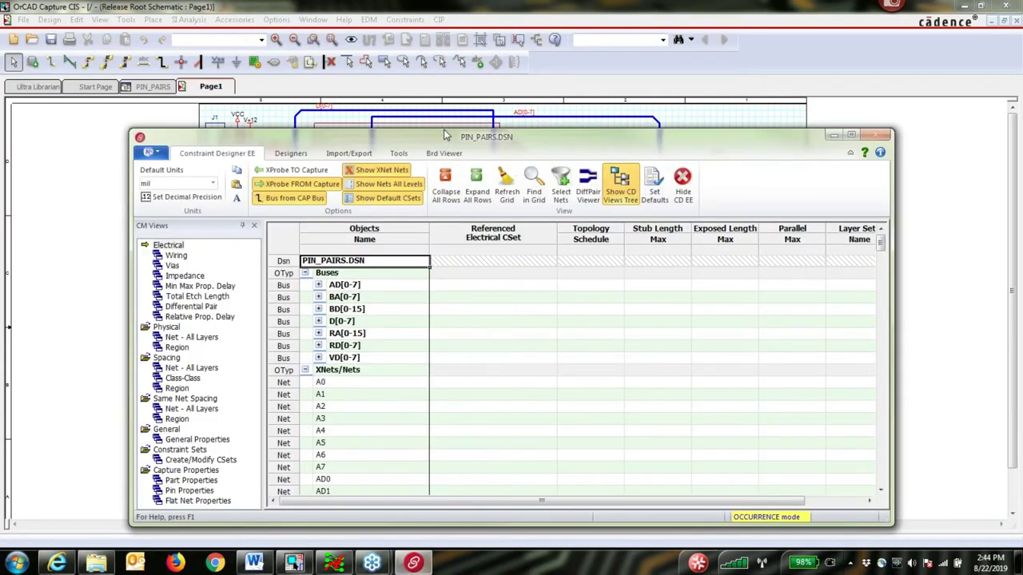
drag(445, 135, 453, 28)
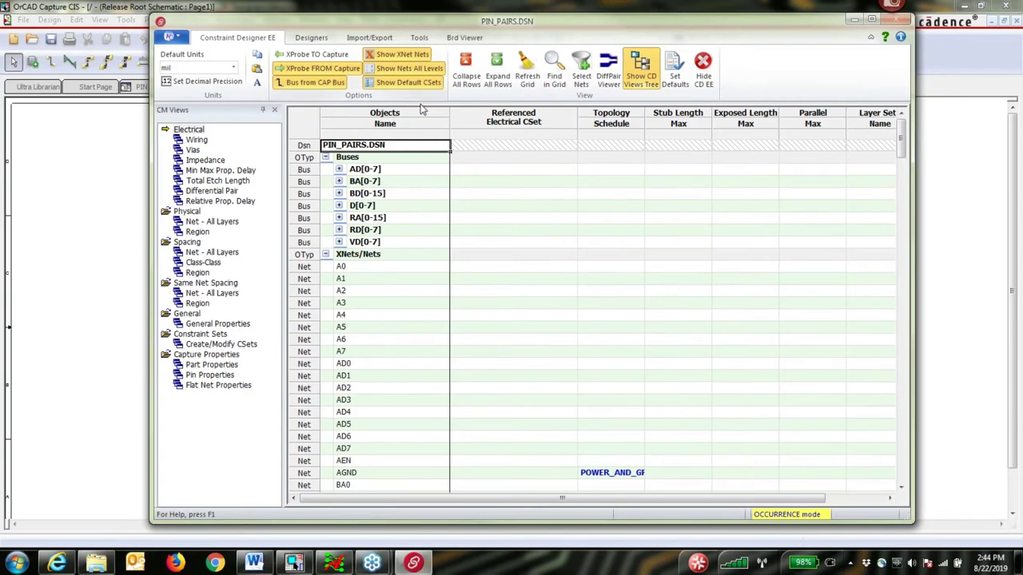
click(339, 242)
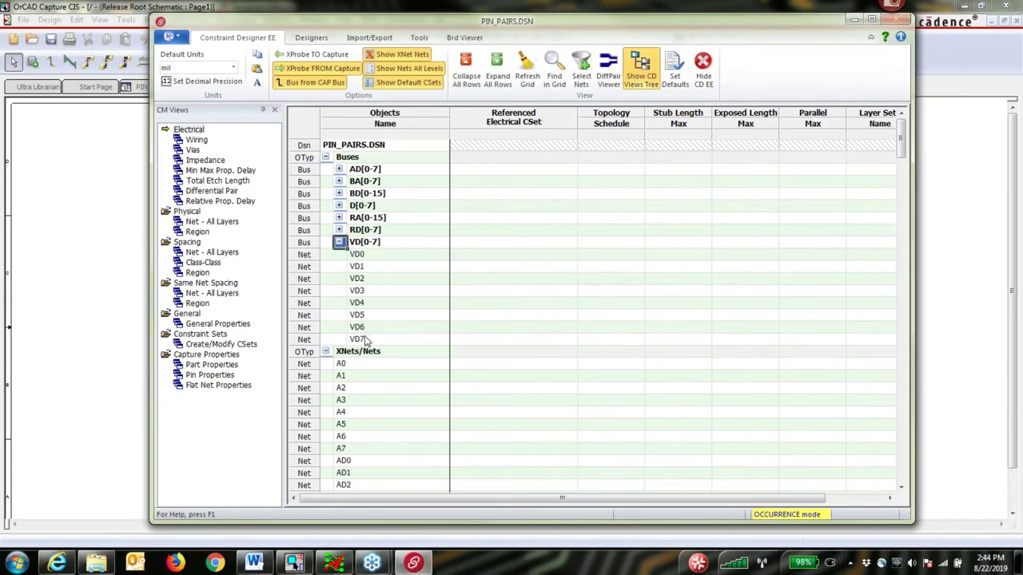
Step: Open the pin-pair definition and load nets VD0 through VD7 into it
click(311, 39)
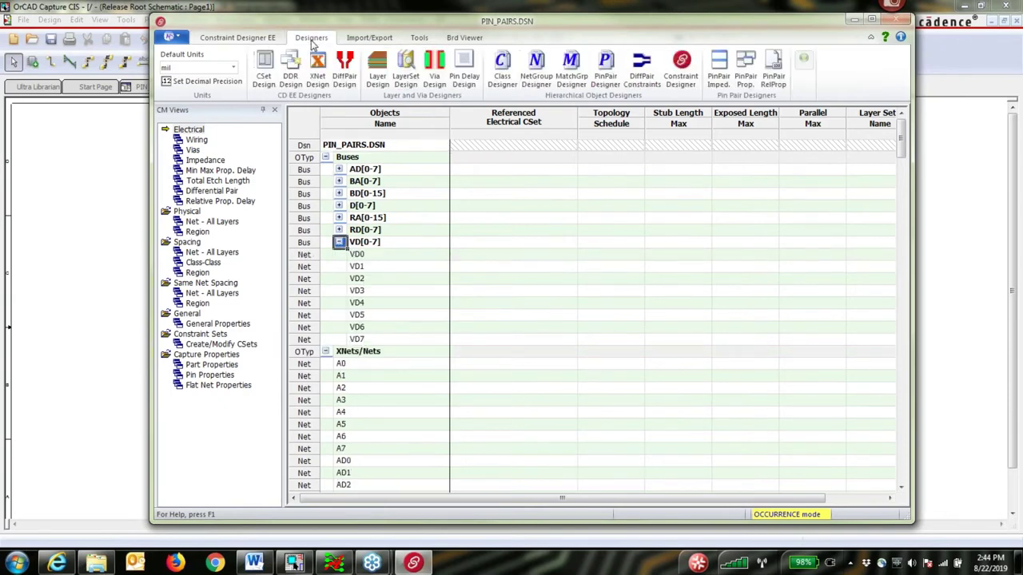
click(607, 67)
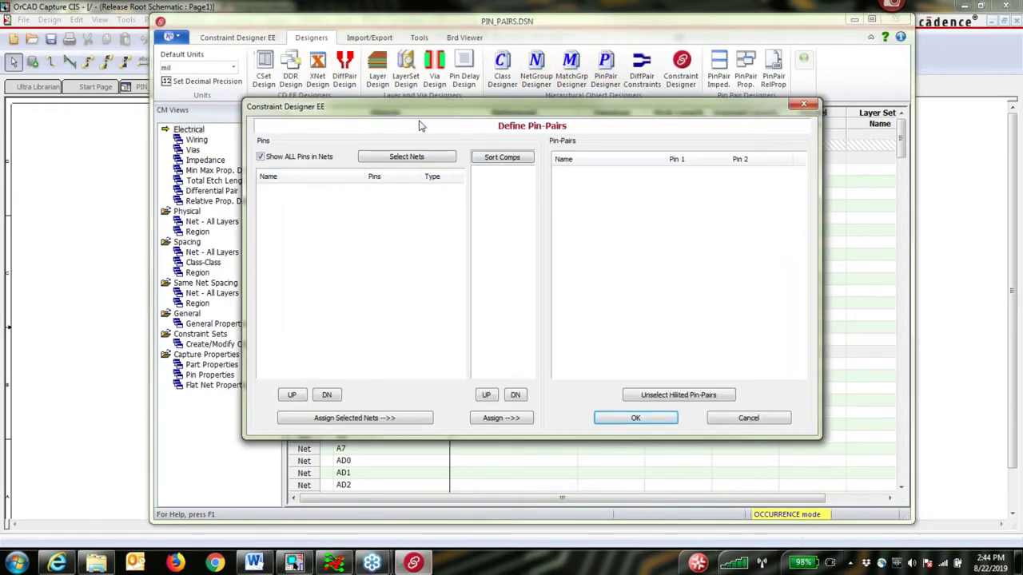
click(414, 158)
drag(514, 194, 516, 357)
drag(352, 292, 352, 352)
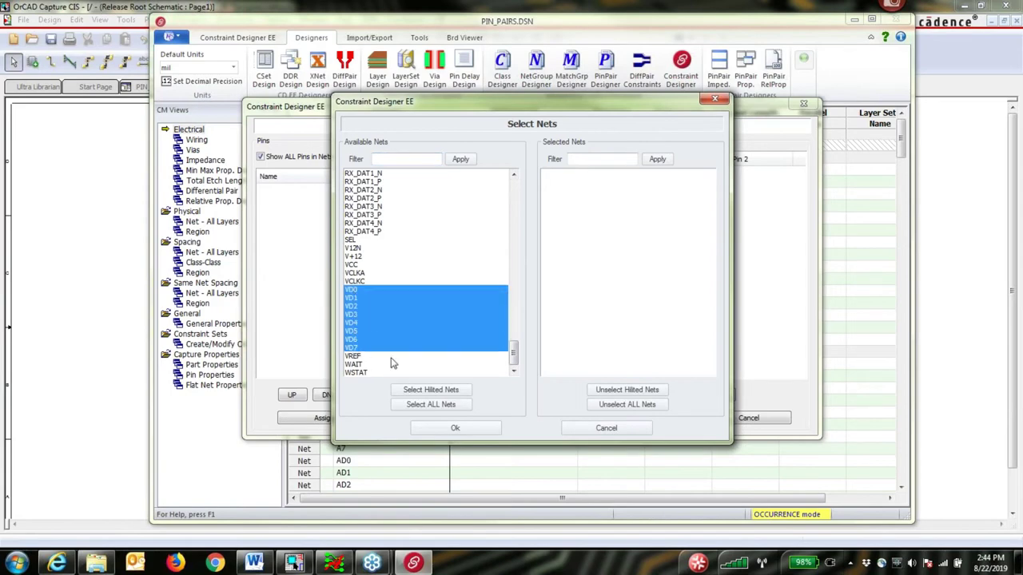
click(424, 390)
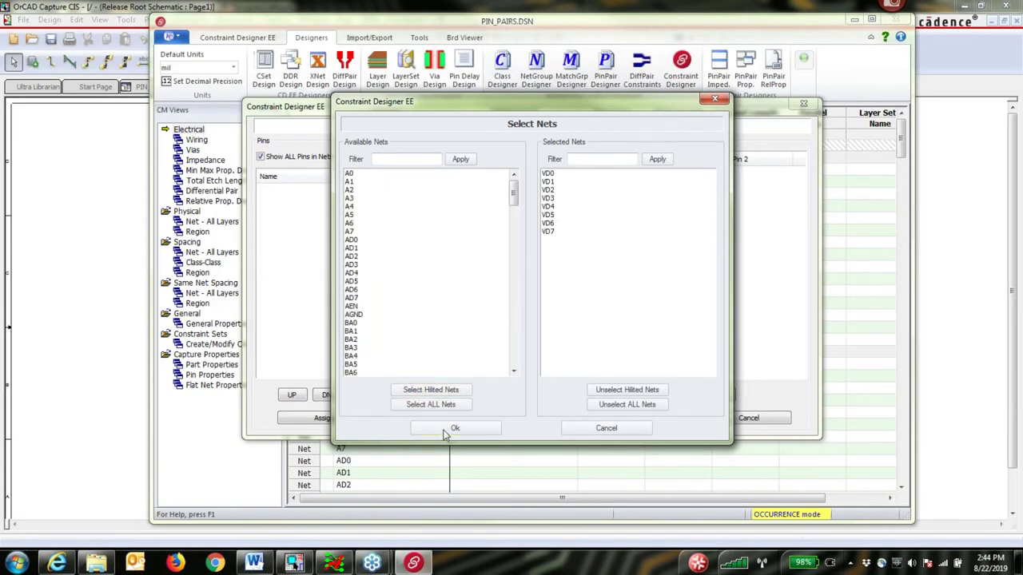
click(449, 429)
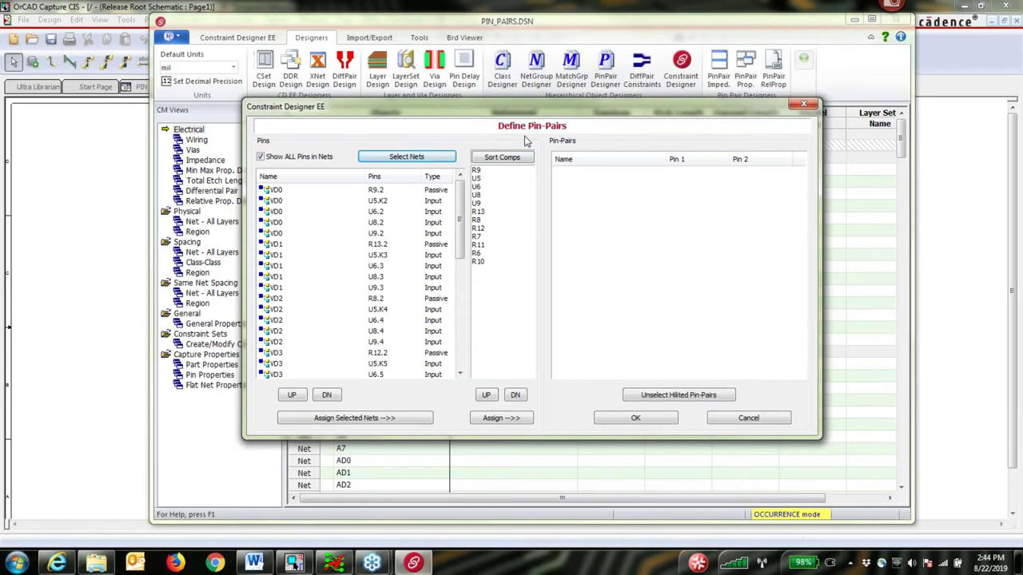
Step: Move R9 below U9 in the component order, assign the pin pairs for all VD nets and accept them
click(476, 171)
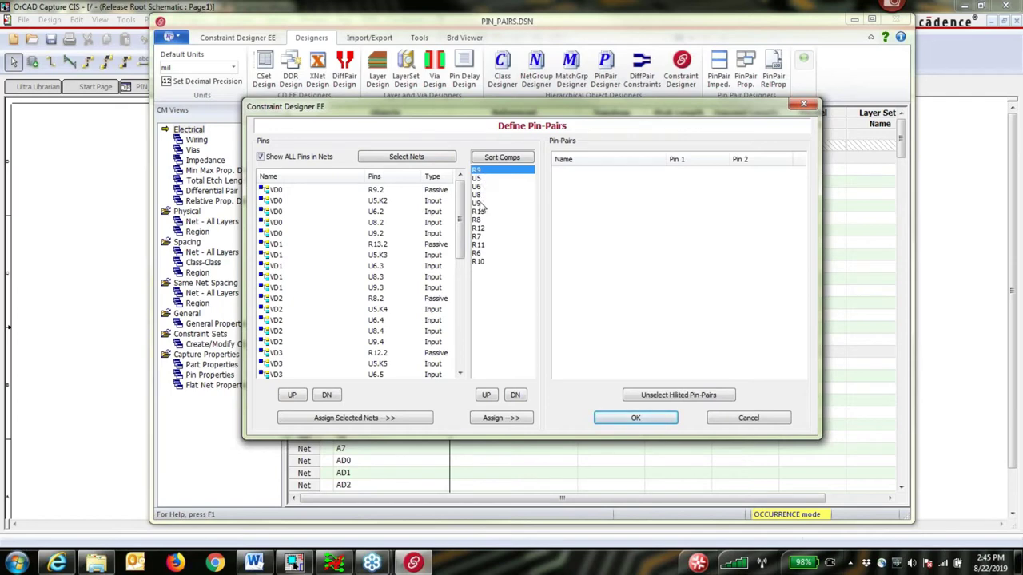
click(516, 395)
click(515, 396)
click(516, 395)
click(515, 396)
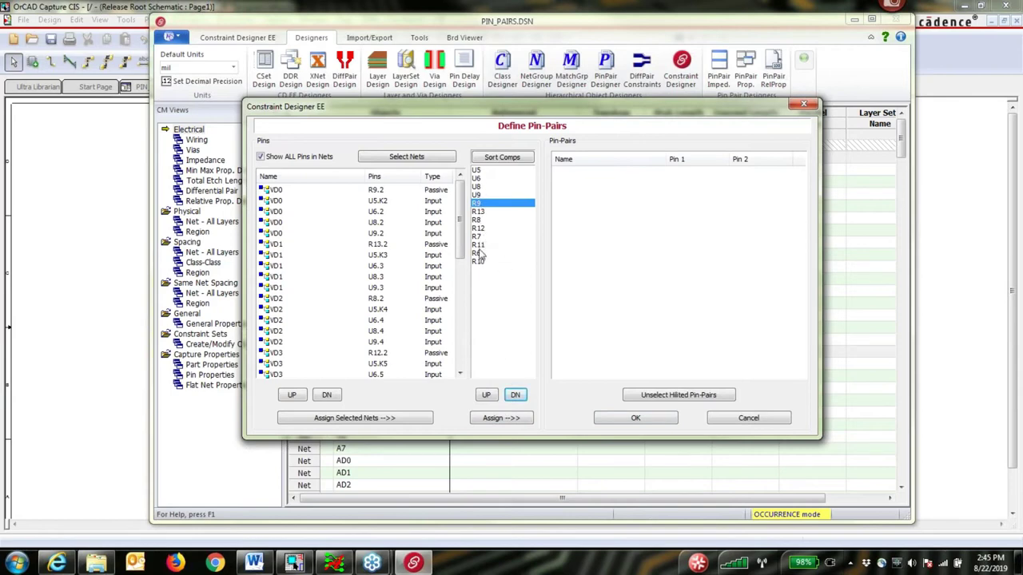
click(503, 422)
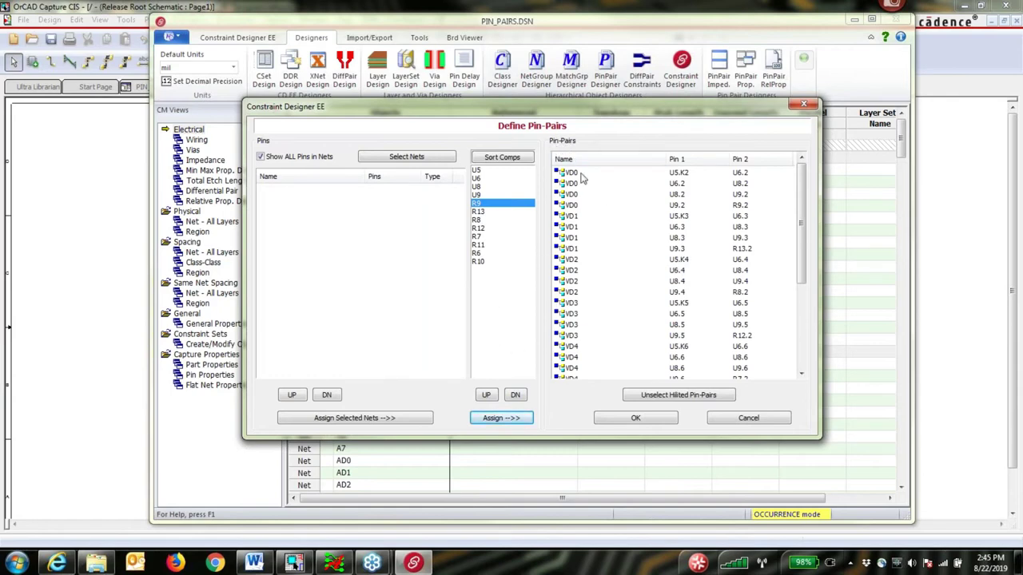
click(637, 420)
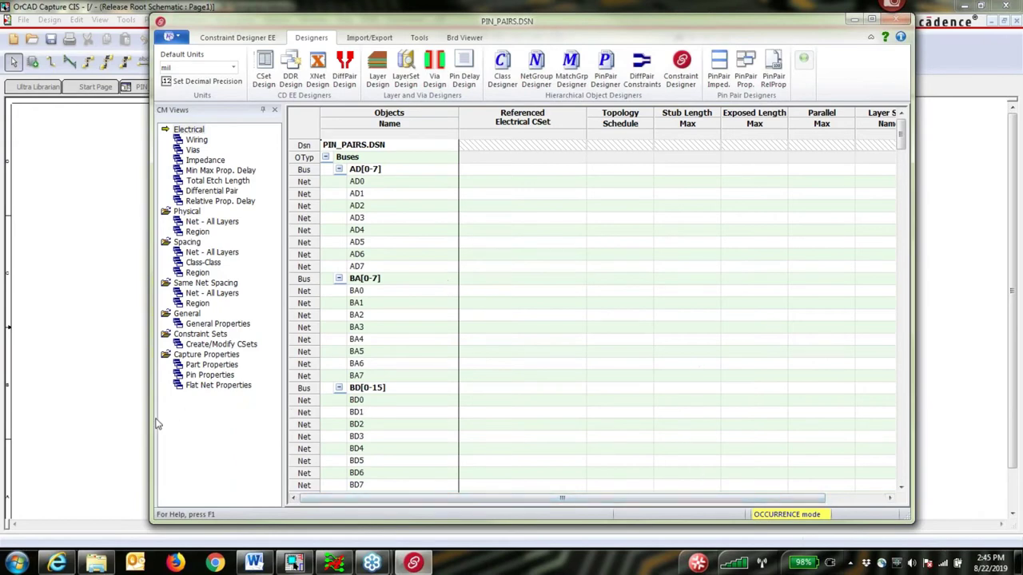
Step: Widen the constraint window and collapse every bus above VD[0-7] to examine the pin pairs of the VD nets
drag(150, 419, 69, 419)
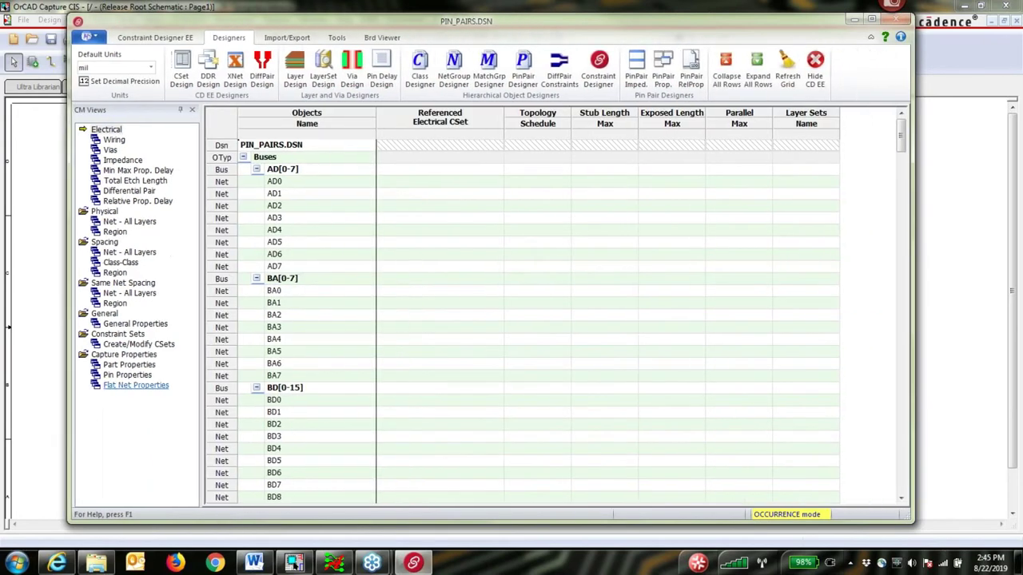
click(255, 170)
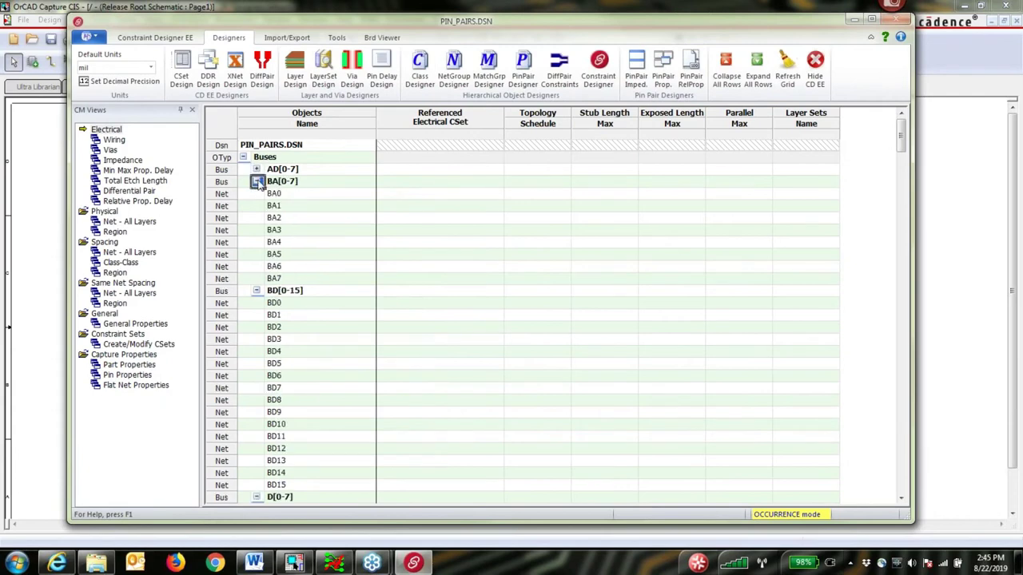
click(256, 181)
click(256, 194)
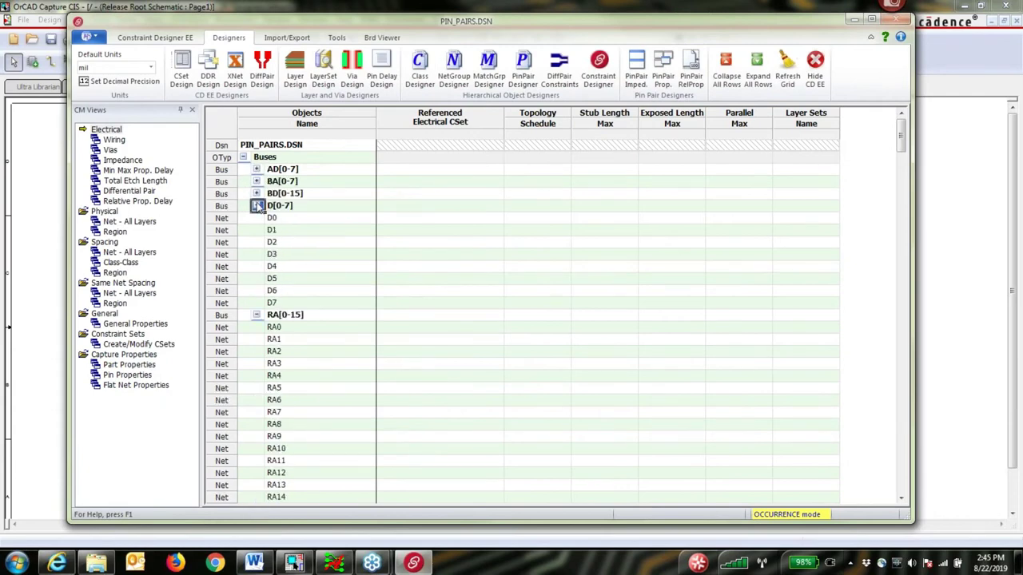
click(255, 205)
click(256, 217)
click(256, 229)
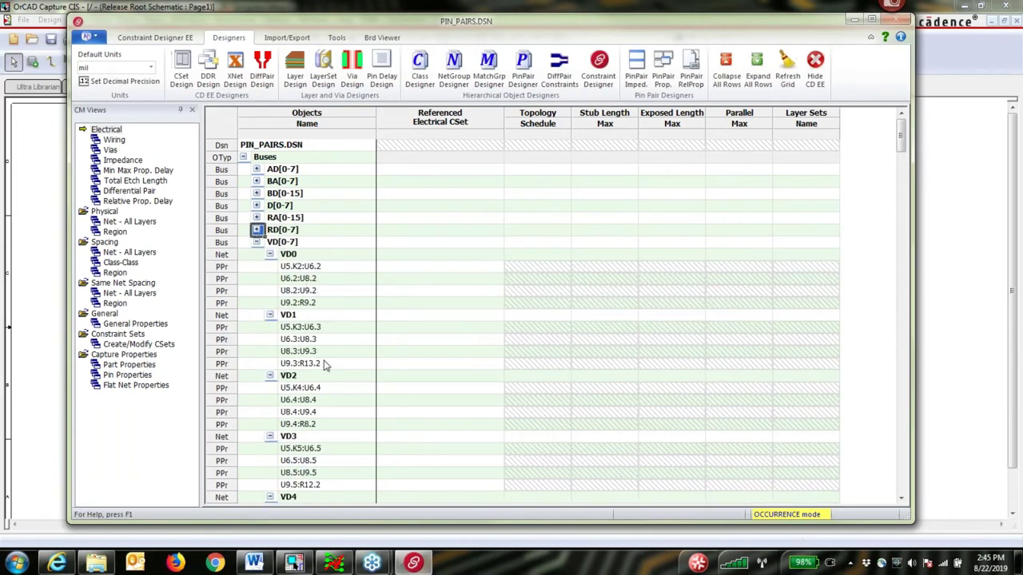
scroll(441, 378, down, 2)
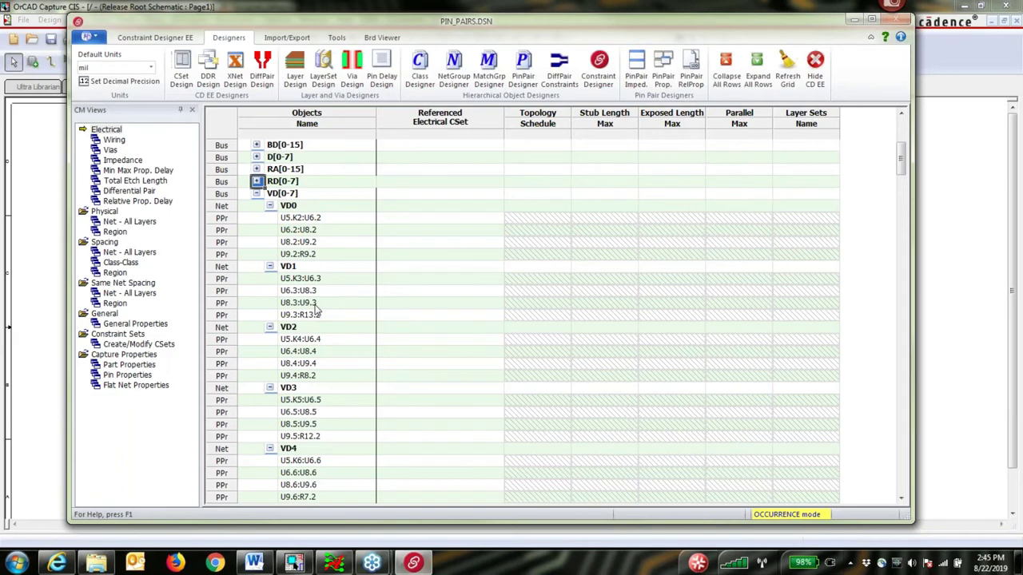
Step: Import the pin delays from U5_Pin_Delay.txt using the simple pin format
click(382, 72)
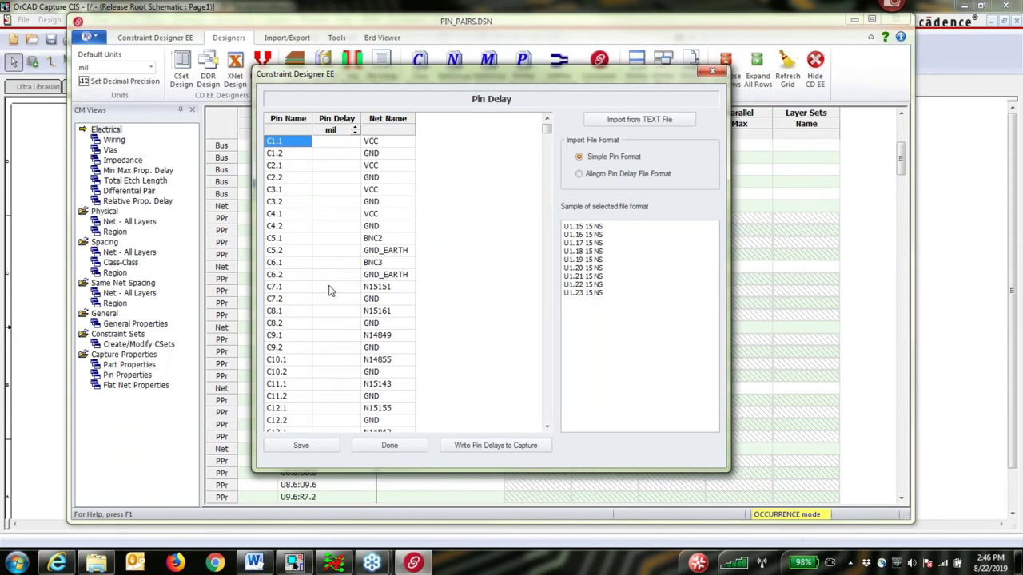
drag(549, 135, 557, 279)
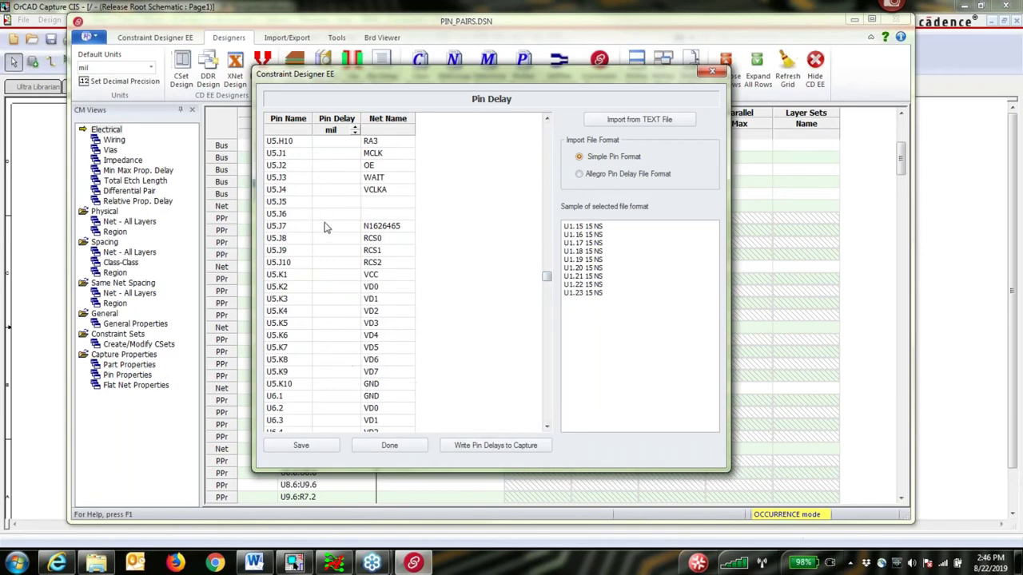
click(617, 121)
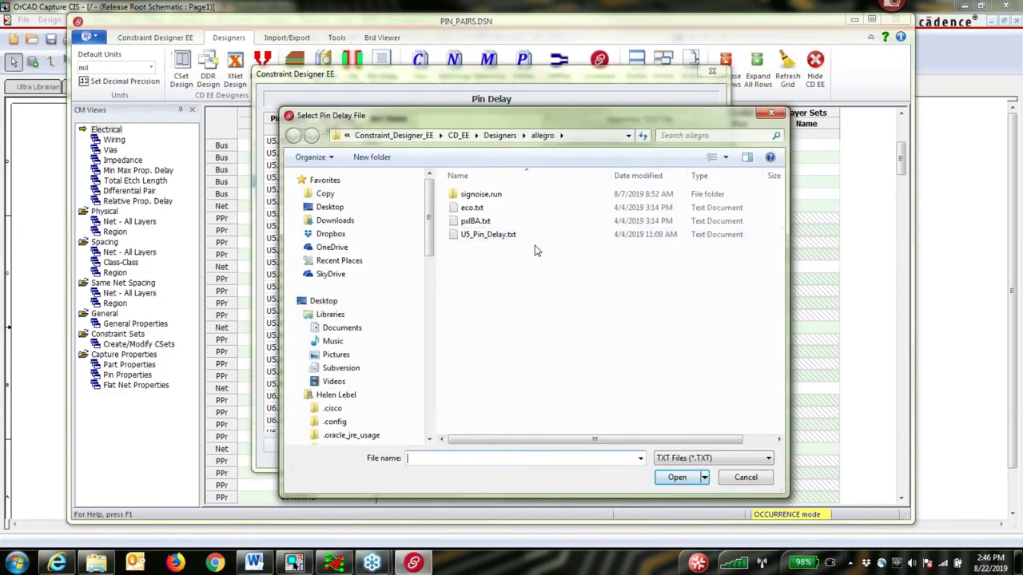
click(485, 235)
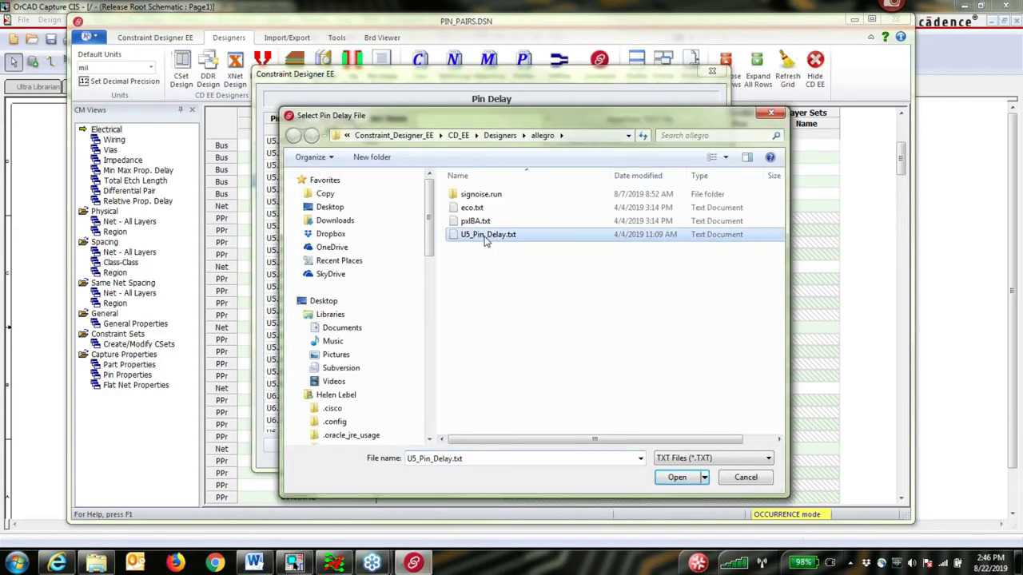
click(663, 478)
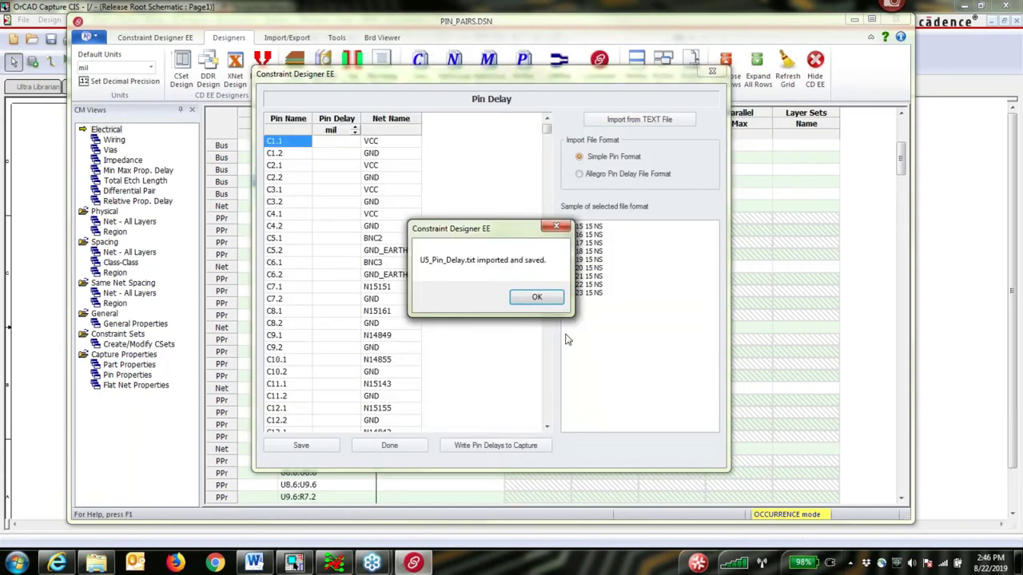
click(536, 298)
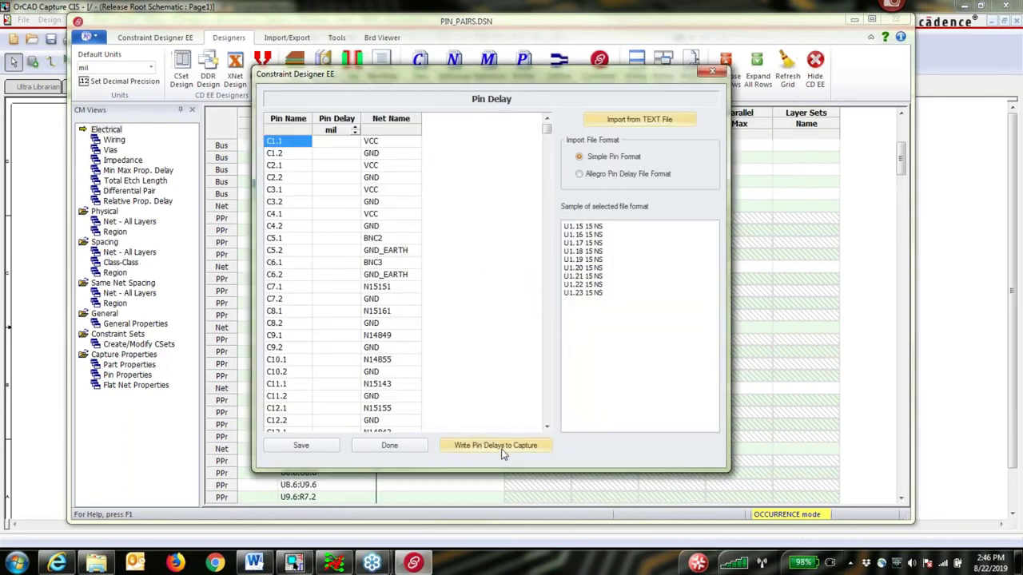
Step: Write the imported pin delays to Capture, check the U5 pins, then save the delays and close the pin delay designer
click(499, 448)
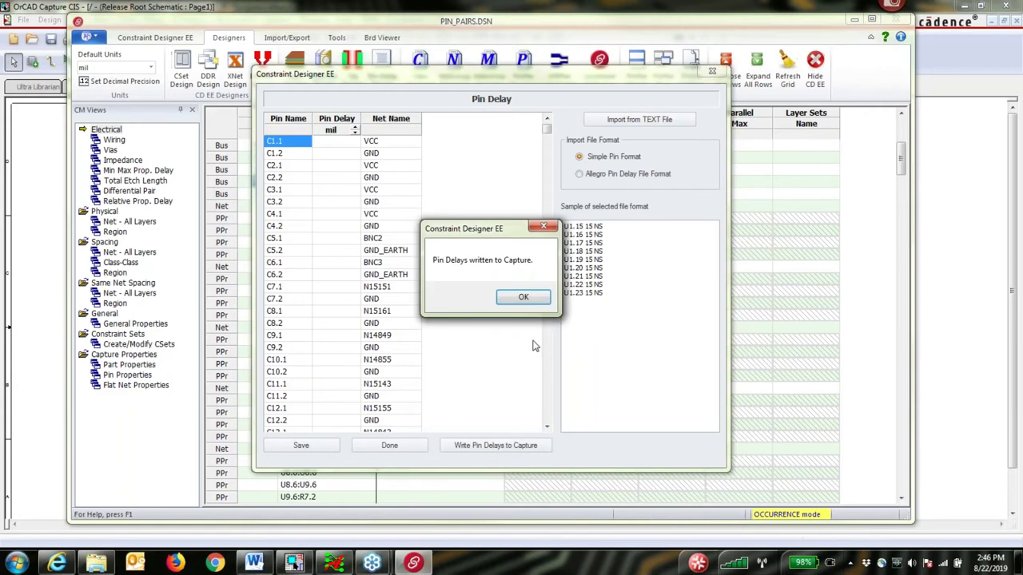
click(529, 298)
drag(548, 134, 559, 285)
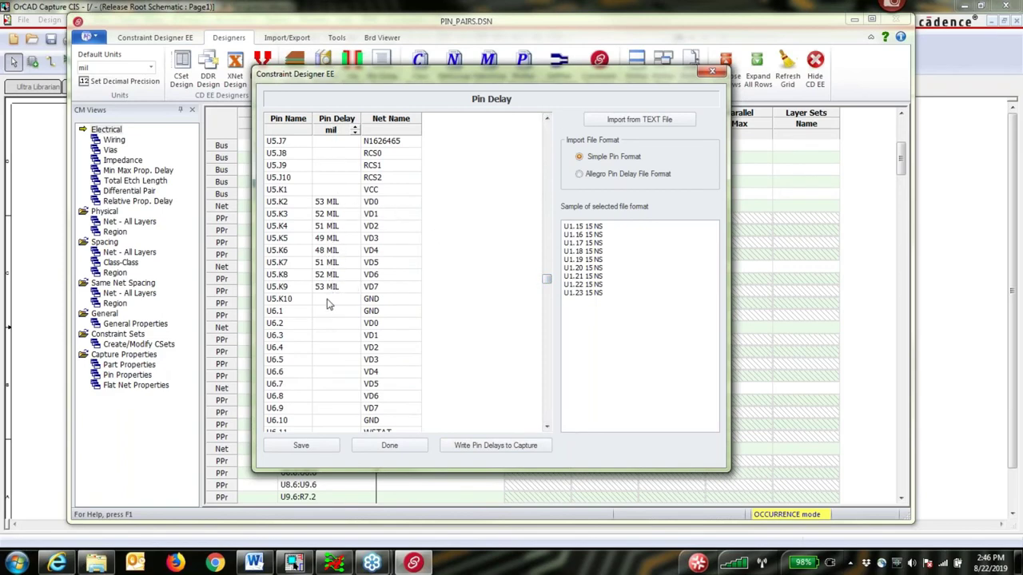
click(321, 445)
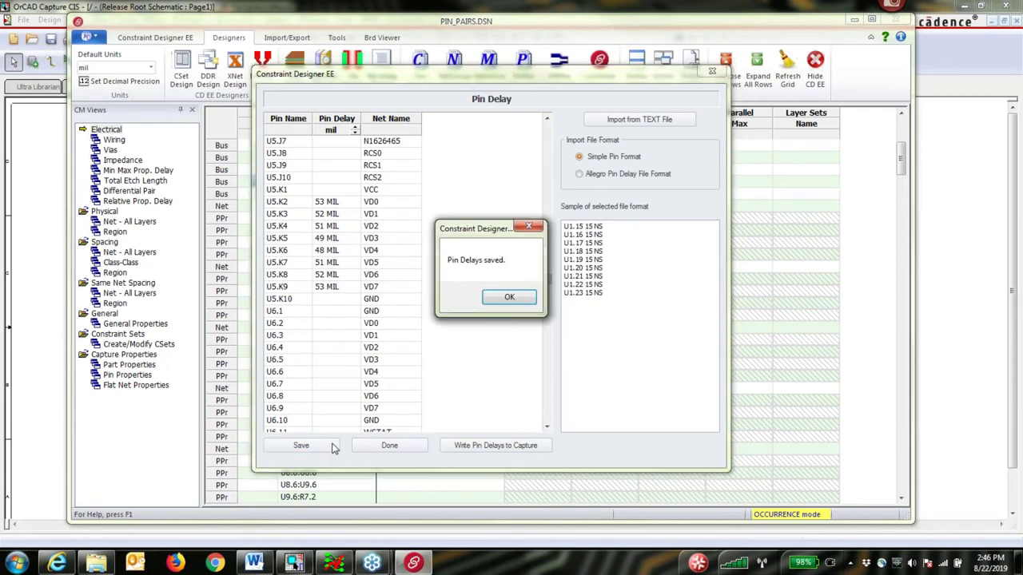
click(512, 297)
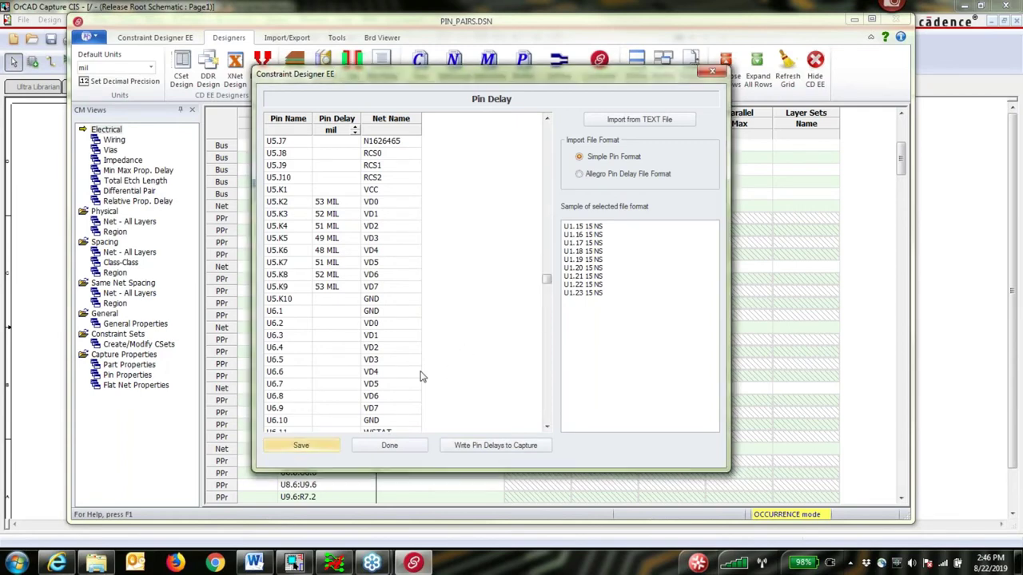
click(390, 446)
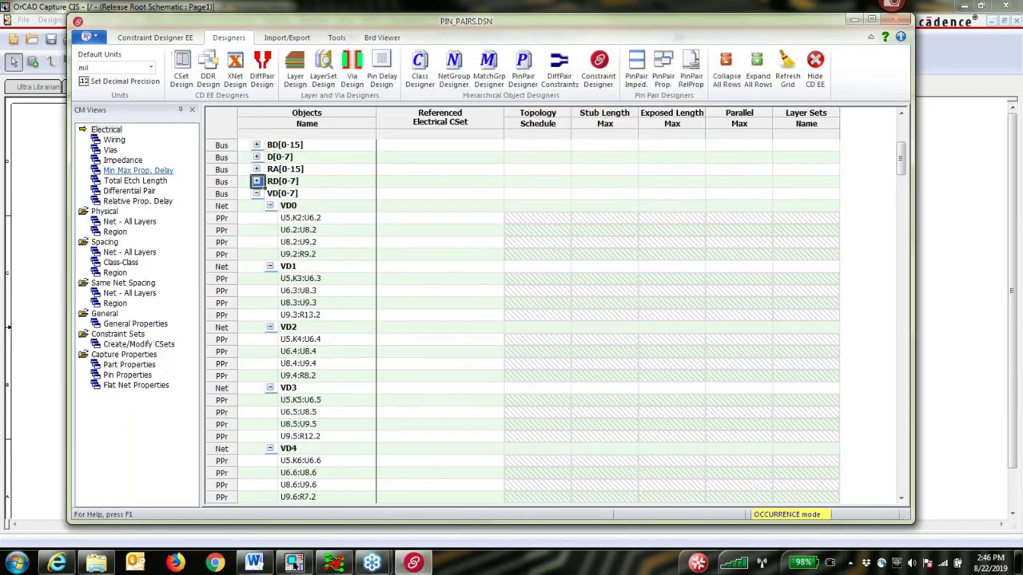
Step: Examine the pin delays of the VD pin pairs in the min/max propagation delay constraints
click(138, 170)
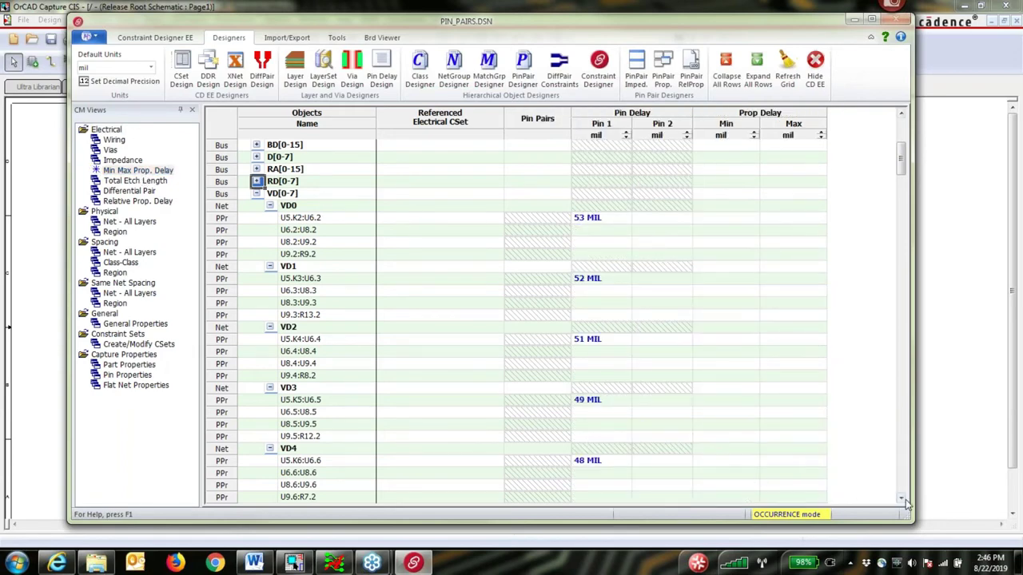
drag(913, 523, 933, 527)
scroll(742, 262, down, 1)
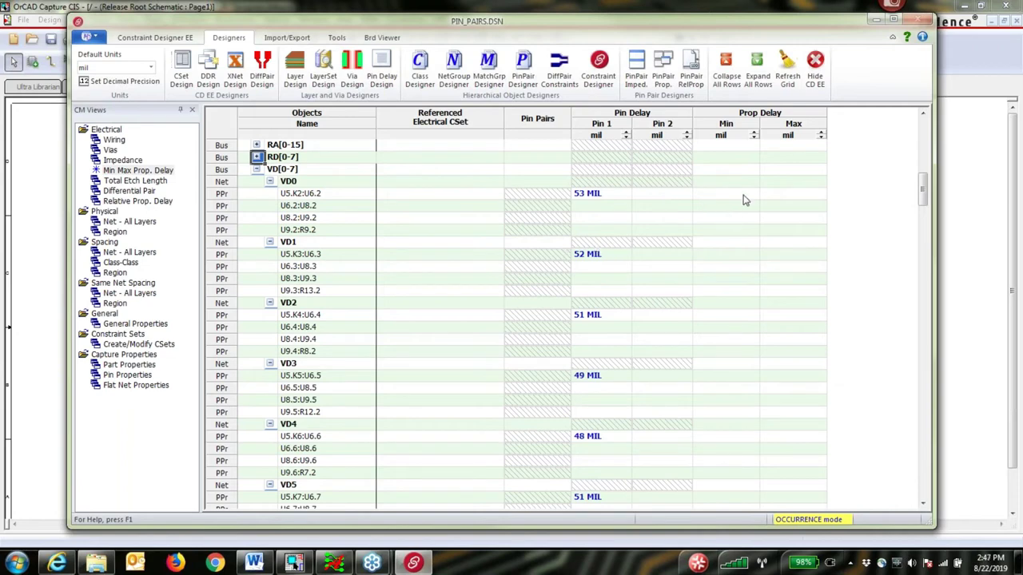
Step: Set the minimum propagation delay to 750 mil and the maximum to 3000 mil for all pin pairs of nets VD0 through VD4
drag(743, 199, 729, 474)
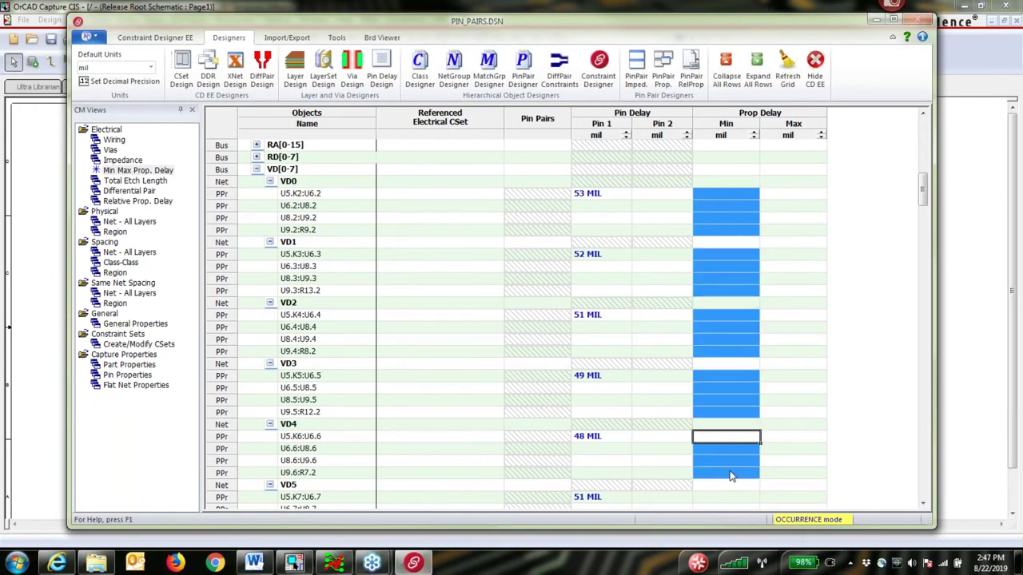
text(750)
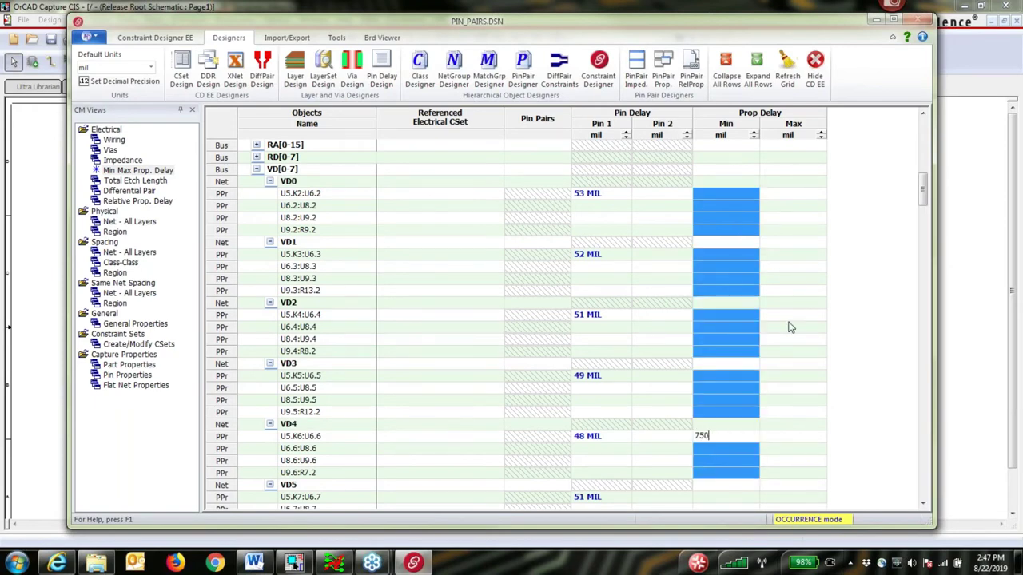
drag(790, 199, 783, 475)
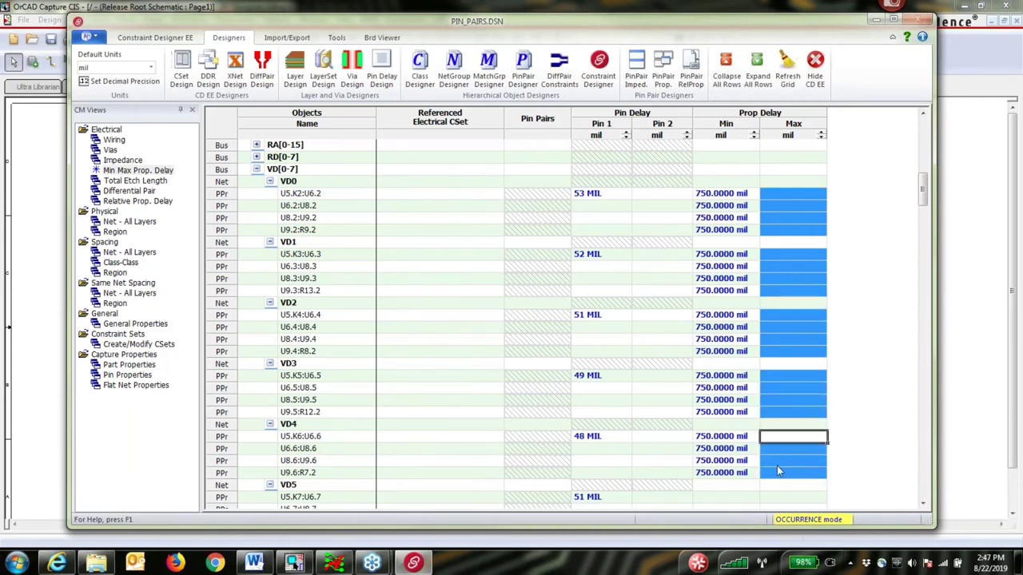
text(300)
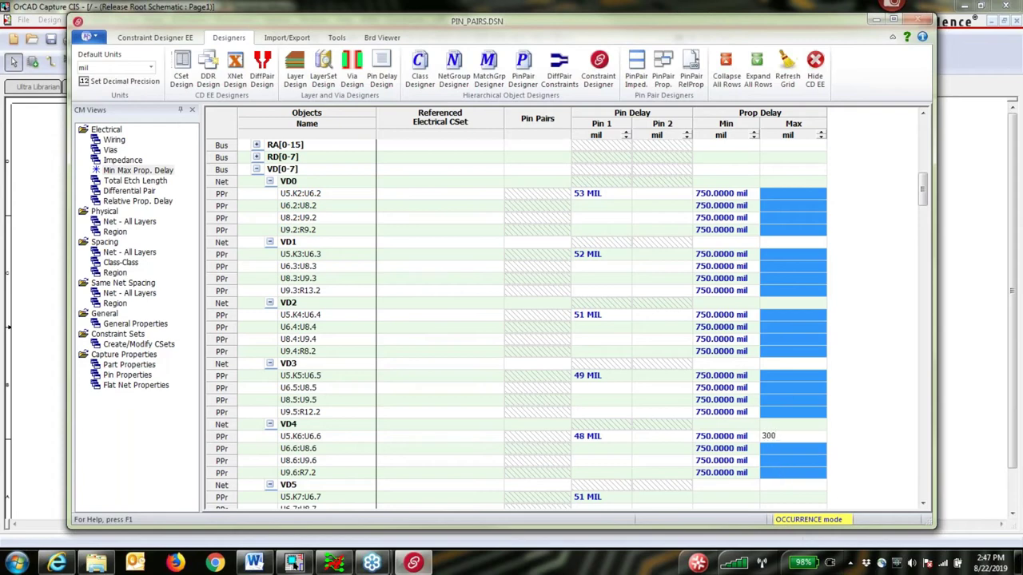
text(0)
key(Return)
Step: Set the minimum propagation delay to 750 mil and the maximum to 3000 mil for all pin pairs of nets VD5 through VD7
scroll(915, 251, down, 5)
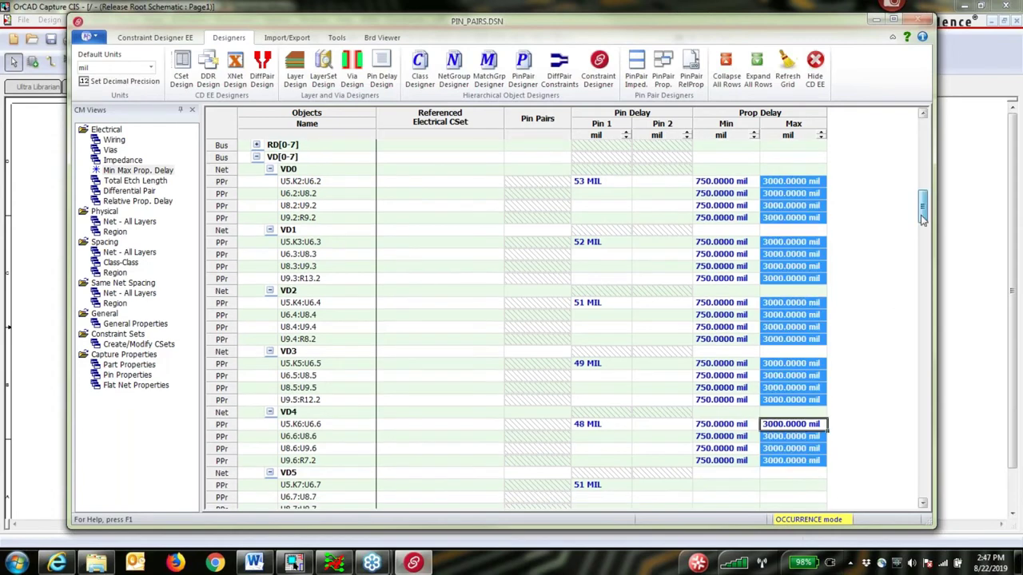
drag(751, 302, 727, 399)
ctrl+drag(727, 424, 728, 462)
text(7)
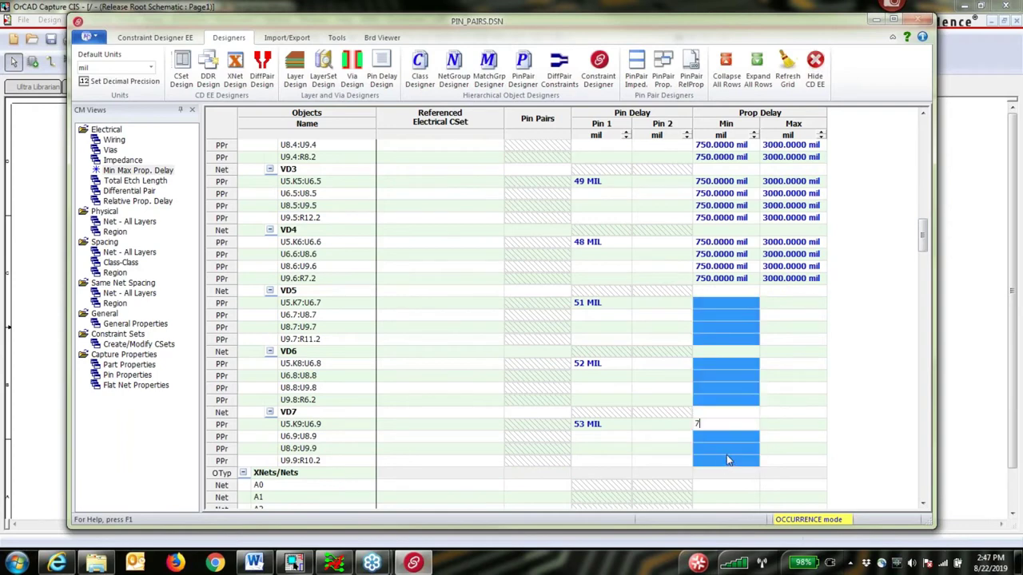
key(Return)
drag(793, 307, 791, 400)
ctrl+drag(791, 424, 787, 460)
text(3000)
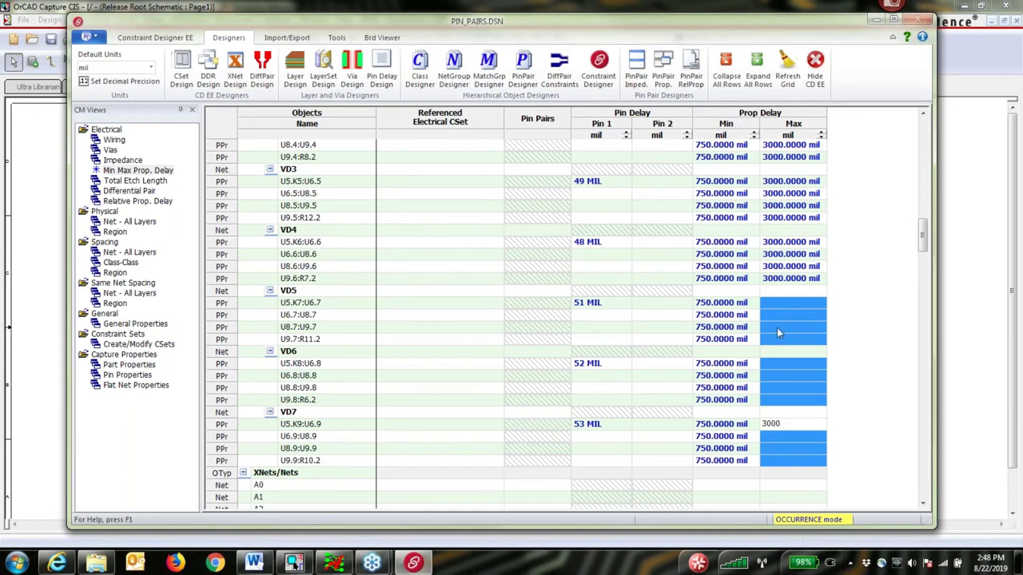
click(656, 475)
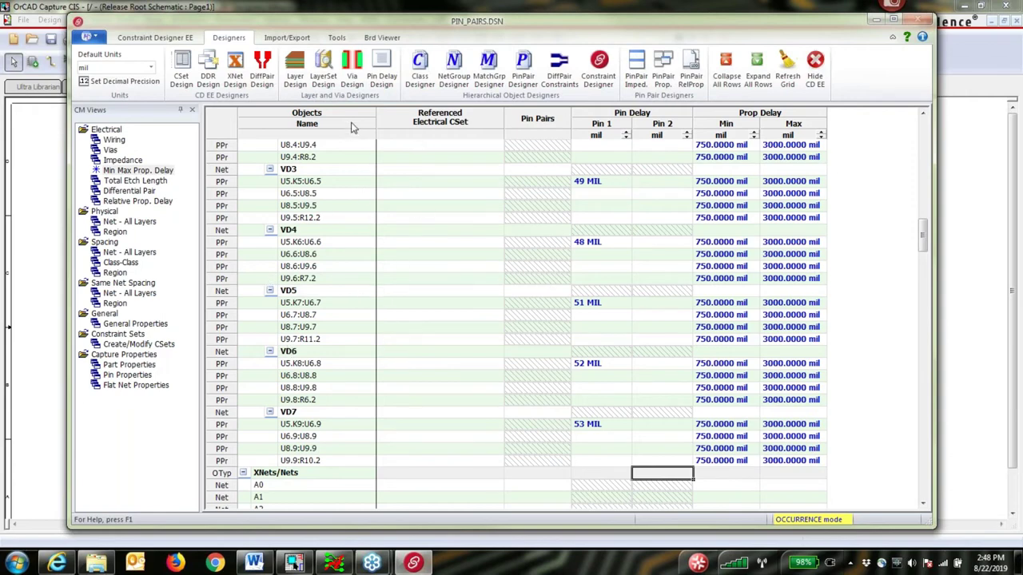
Step: Update the PCB Editor board with the constraints, using CLOVER1011897.brd as both the input and output file
click(289, 38)
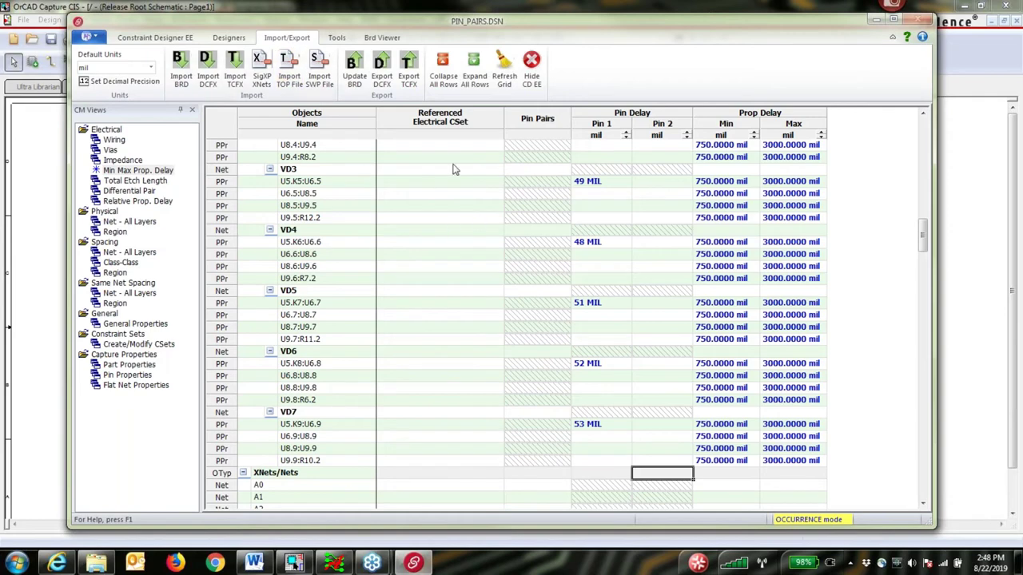
click(355, 68)
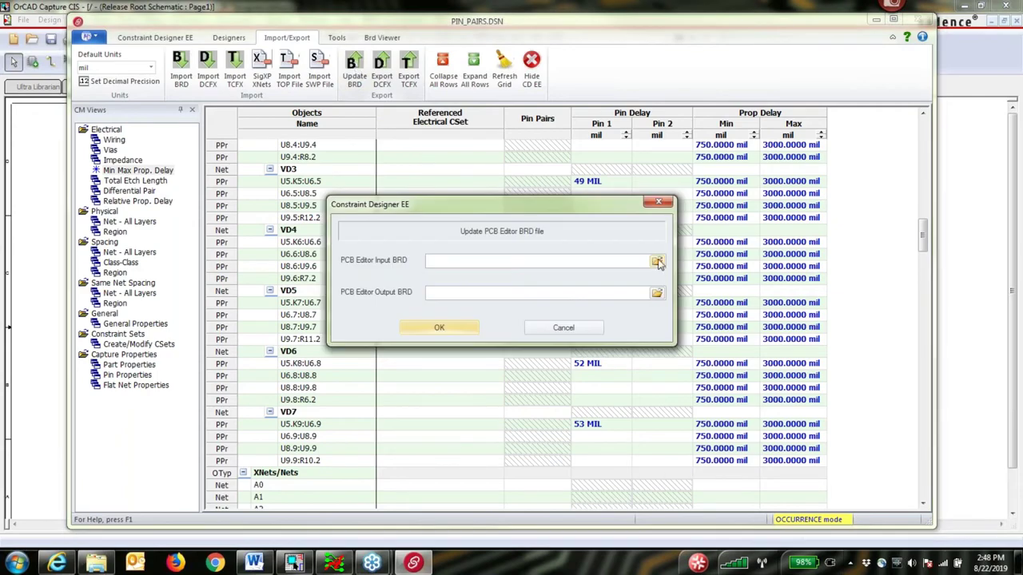
click(657, 262)
click(504, 224)
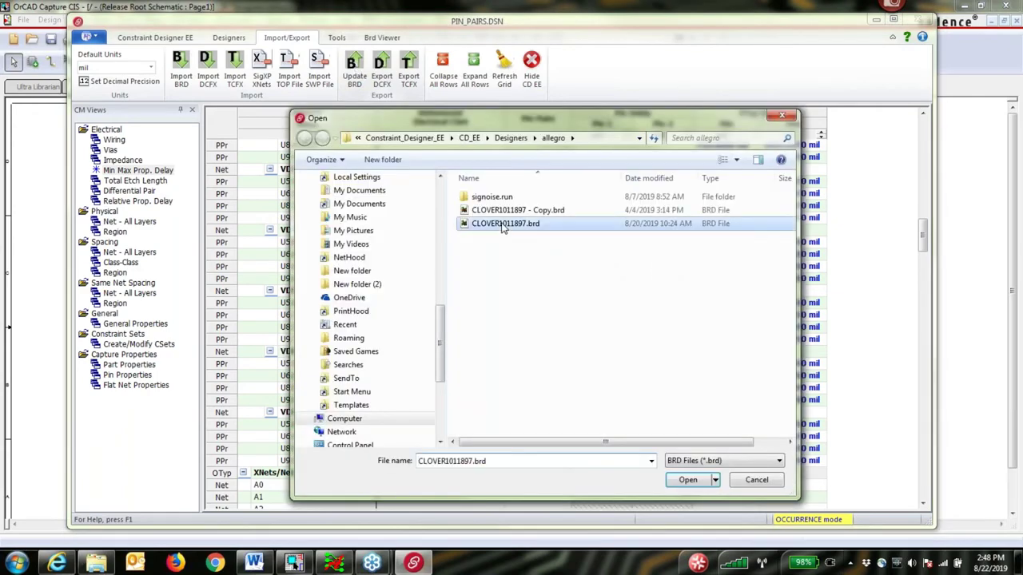
click(687, 480)
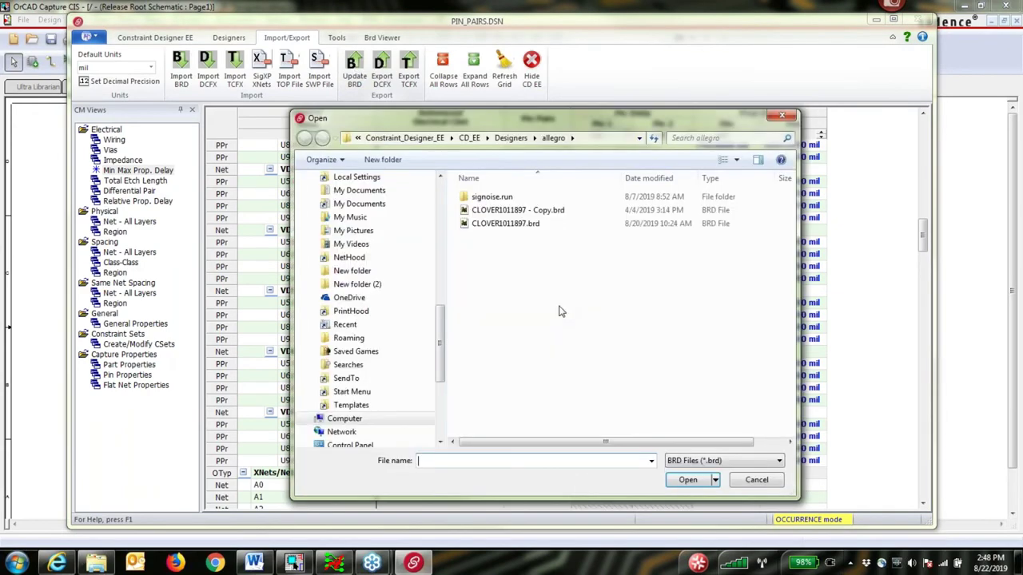
click(498, 226)
click(688, 480)
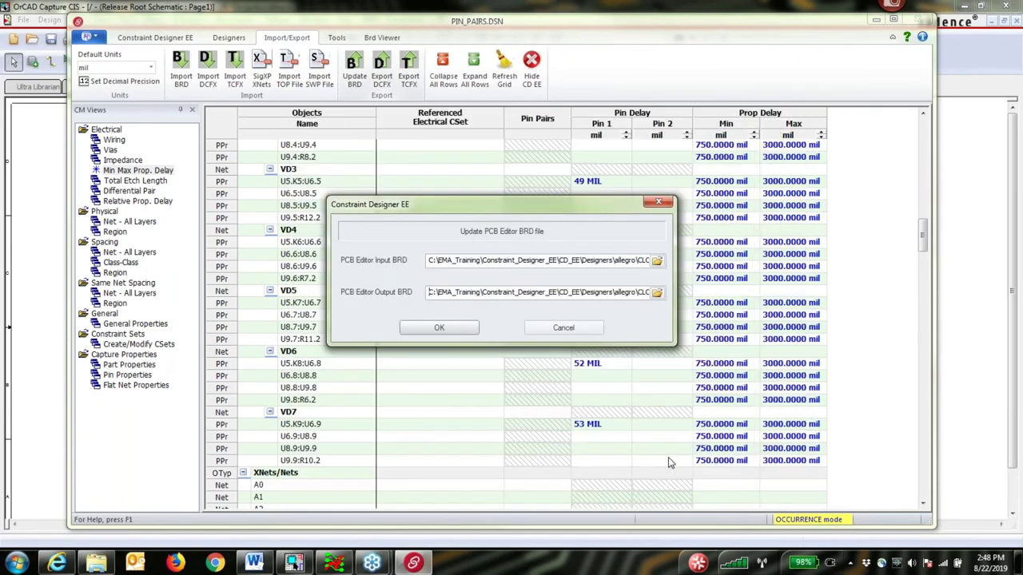
click(441, 328)
click(559, 306)
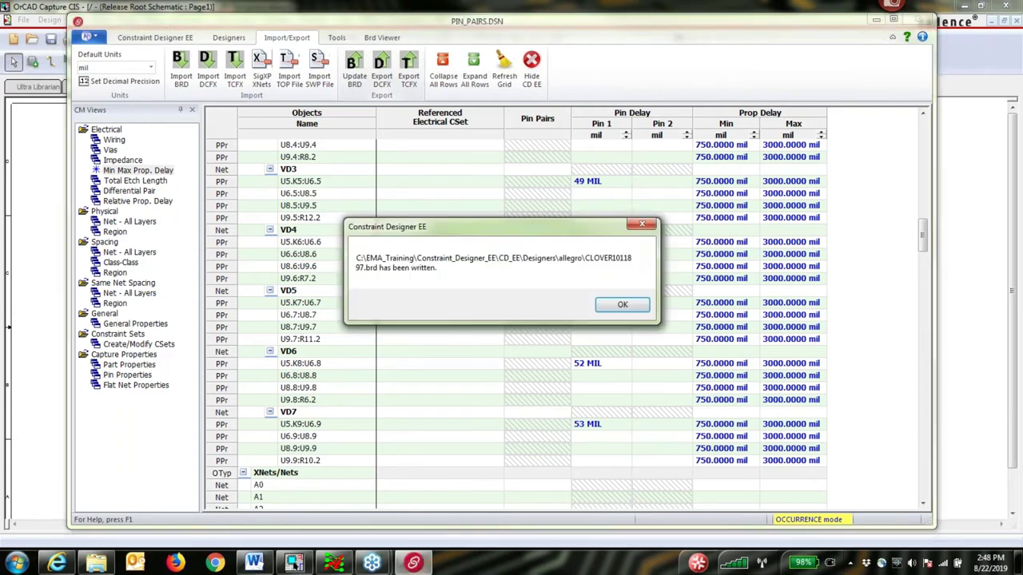
click(620, 305)
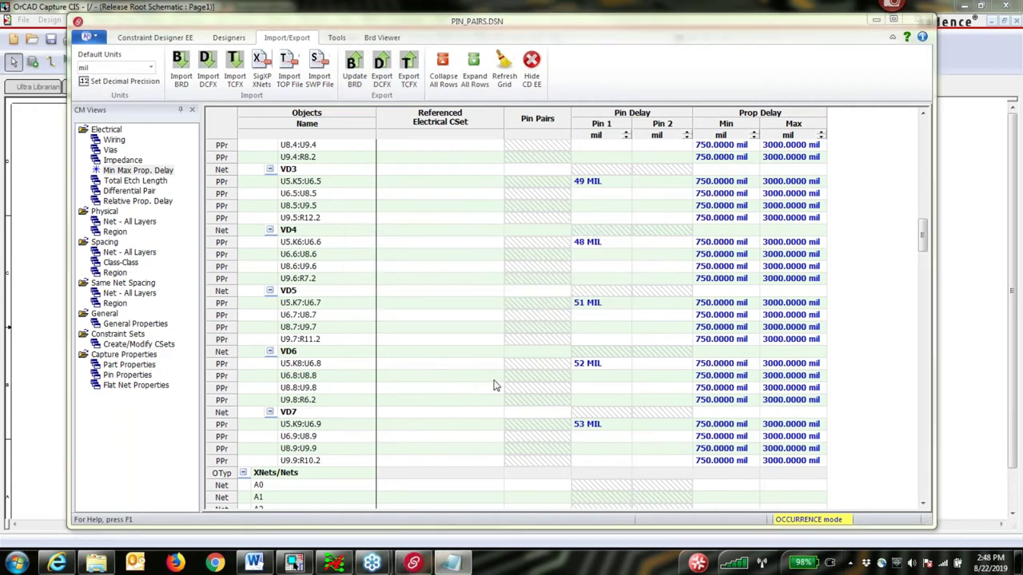
Step: Switch to Allegro PCB Designer and open the updated CLOVER1011897.brd board
mouse_move(334, 563)
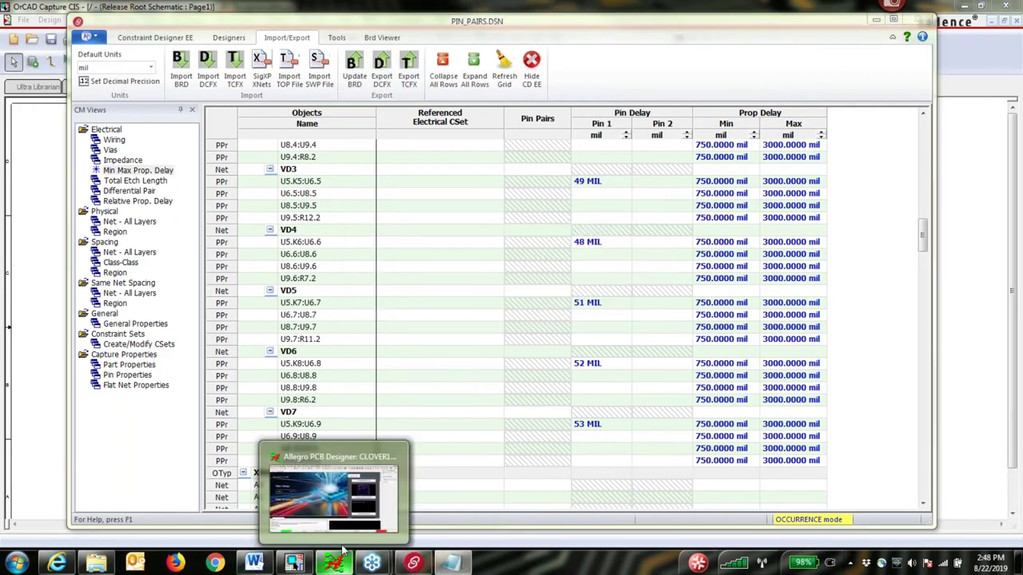
click(328, 504)
click(751, 139)
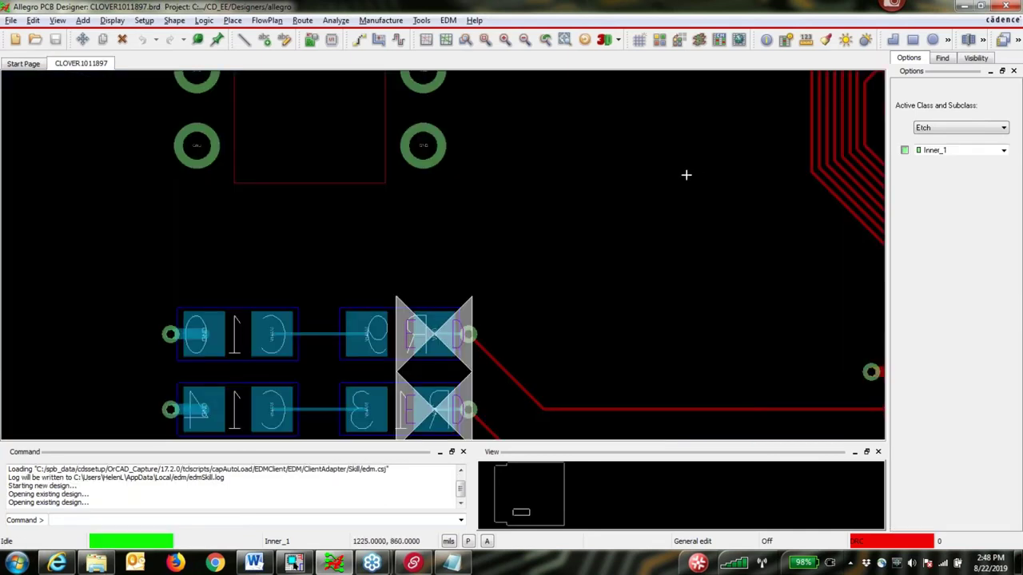
Step: Examine the VD0 and VD1 traces and the DRC markers on the resistor pads of the VD nets
key(Down)
key(Right)
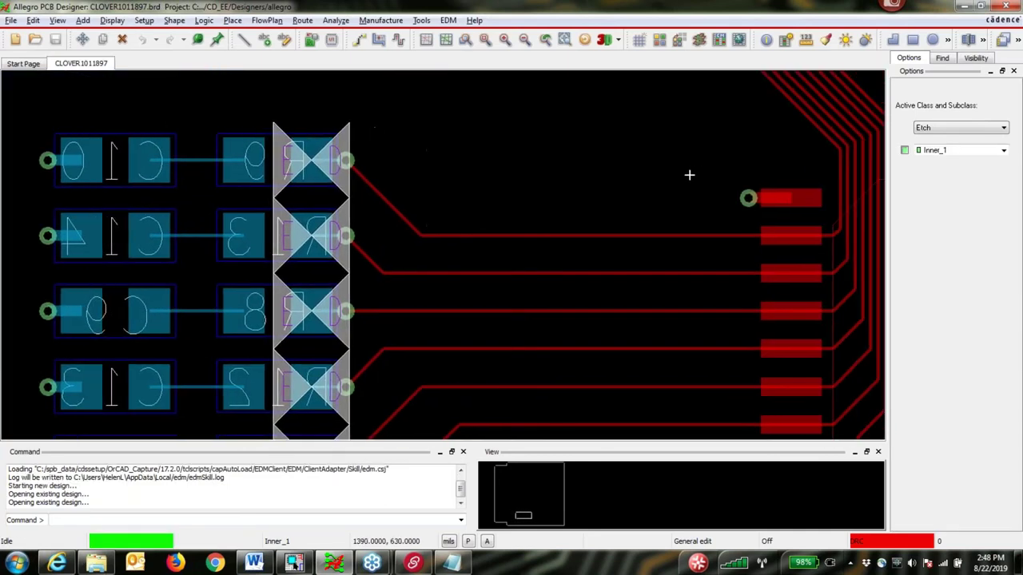
key(Left)
key(Down)
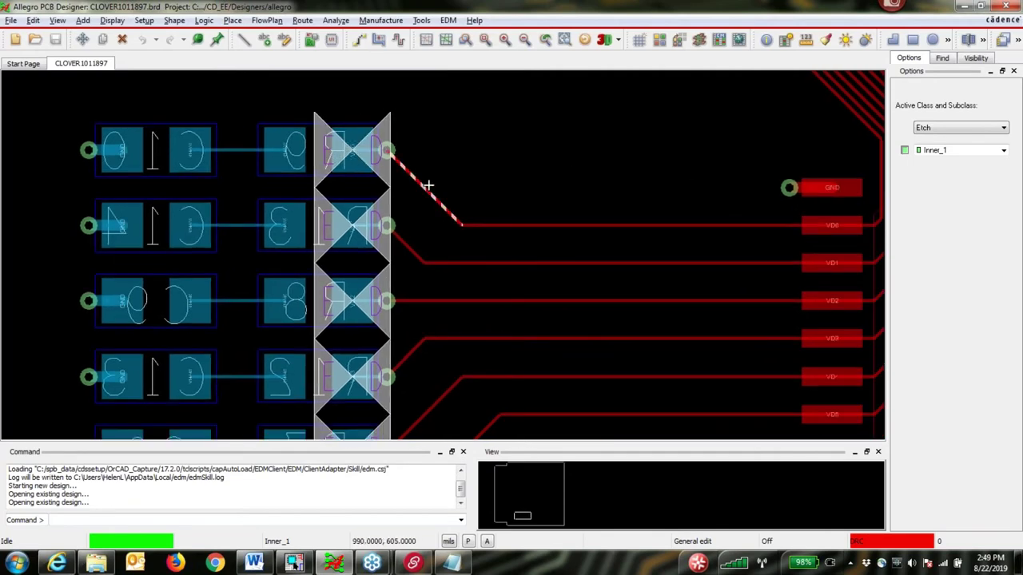
scroll(428, 185, up, 3)
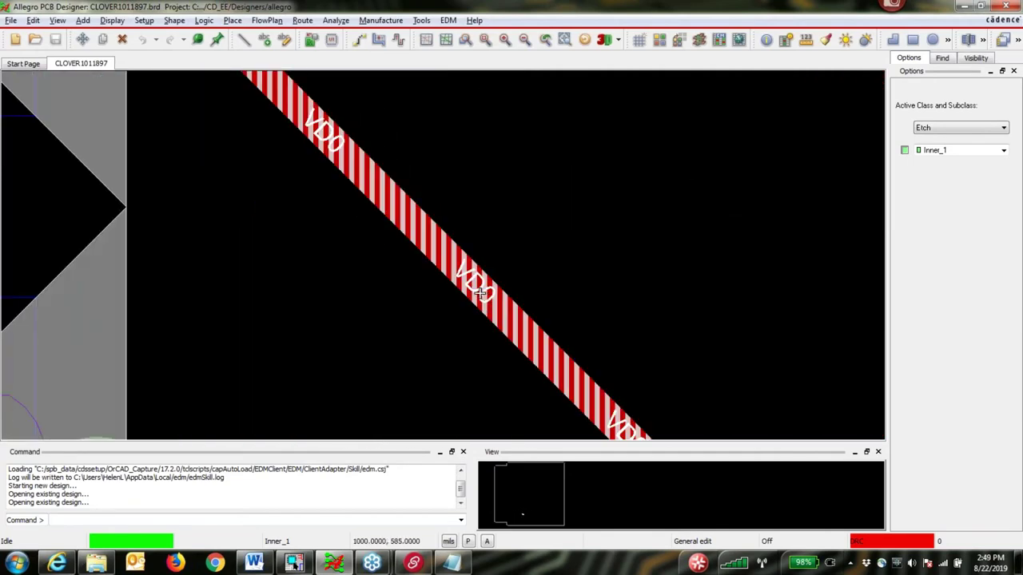
scroll(480, 293, down, 3)
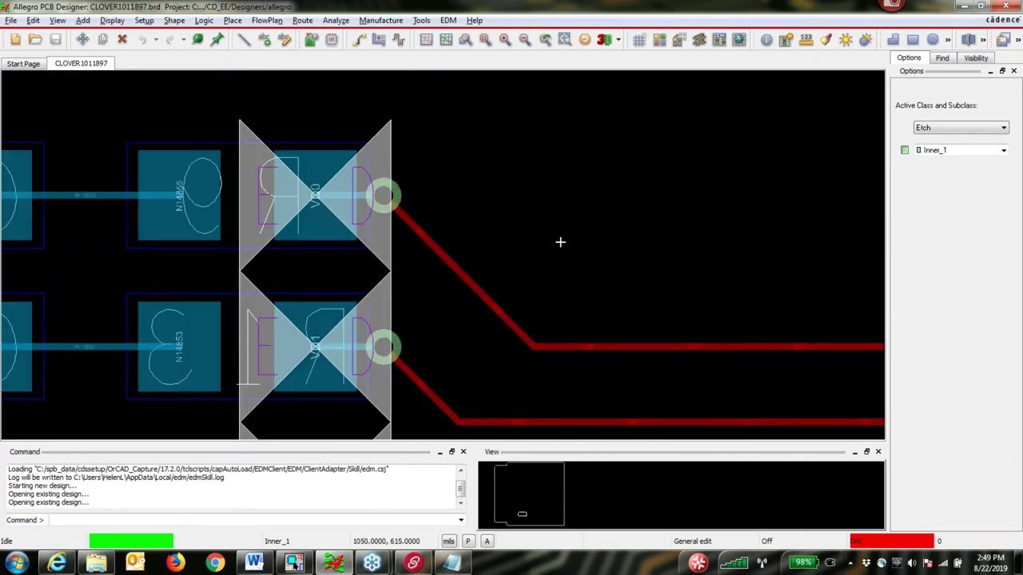
key(Down)
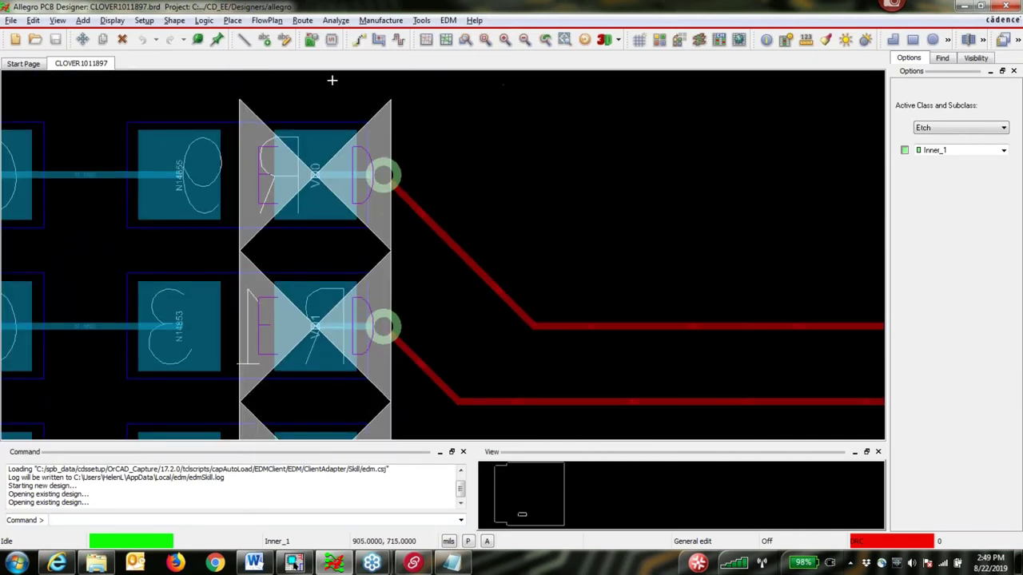
click(290, 113)
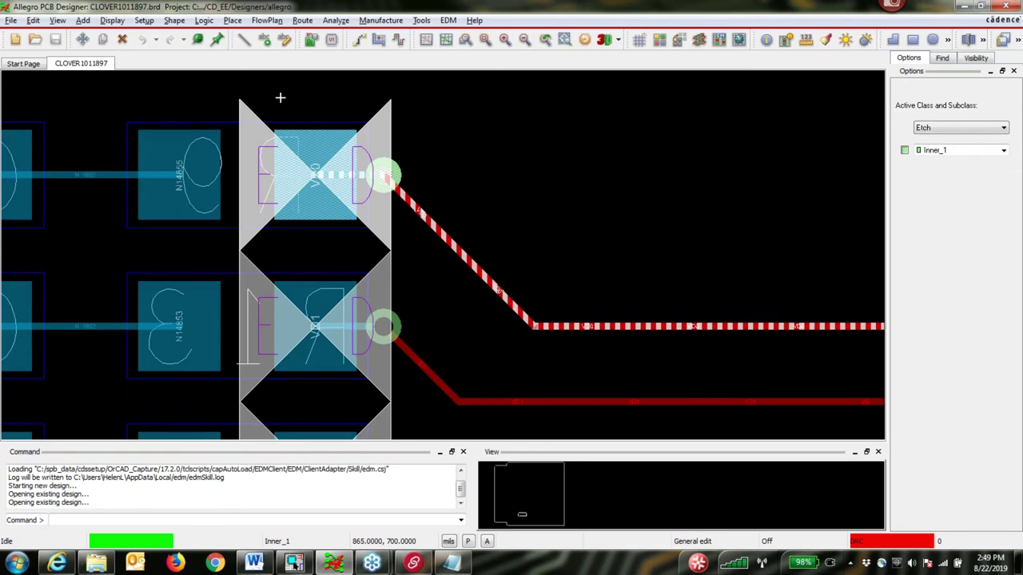
mouse_move(280, 97)
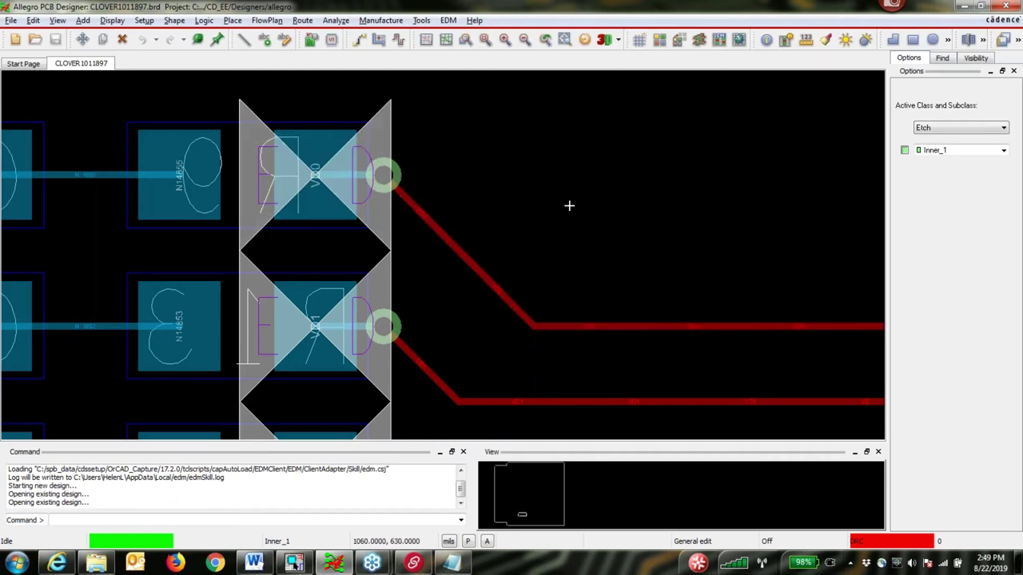
scroll(569, 205, down, 2)
scroll(569, 206, left, 5)
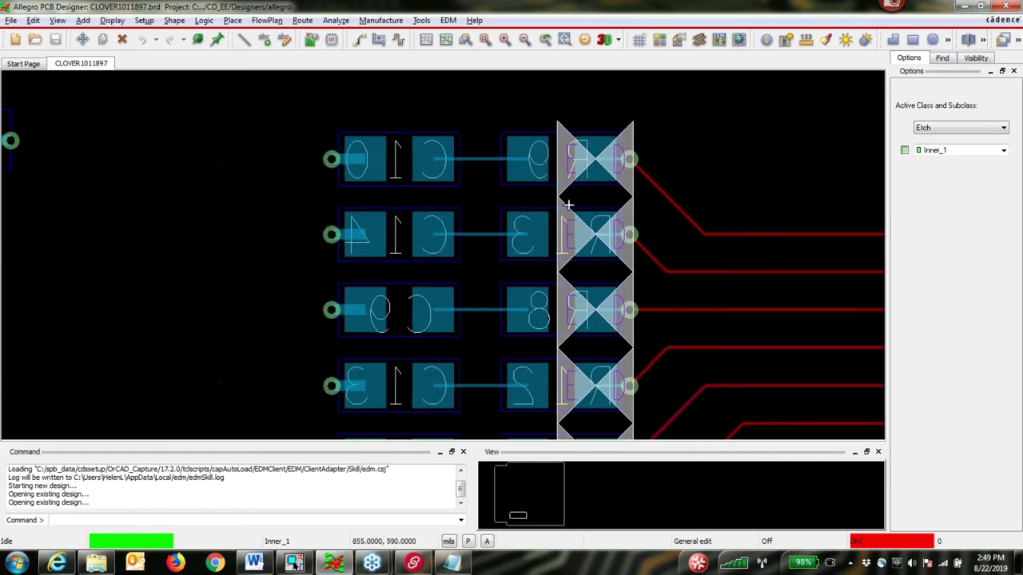
scroll(569, 205, right, 3)
scroll(568, 205, down, 2)
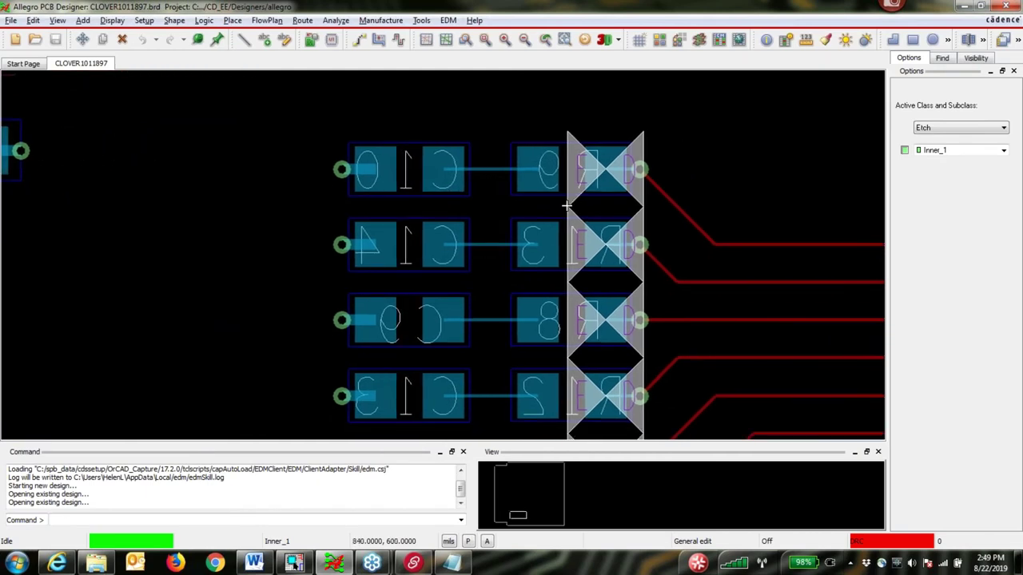
Step: Open Constraint Manager and analyze the actual minimum propagation delays of the VD[0-7] pin pairs
click(719, 39)
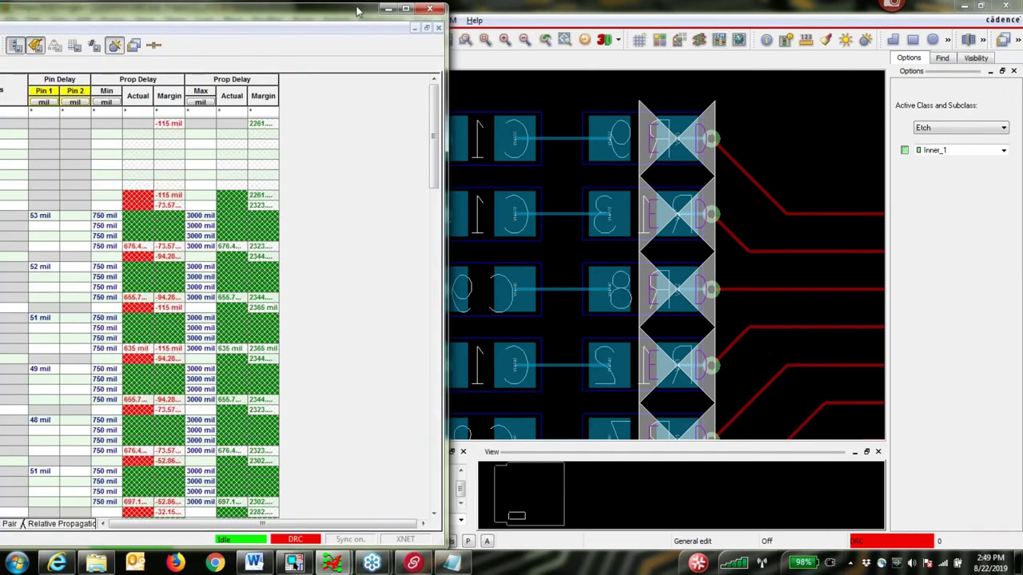
drag(357, 9, 665, 10)
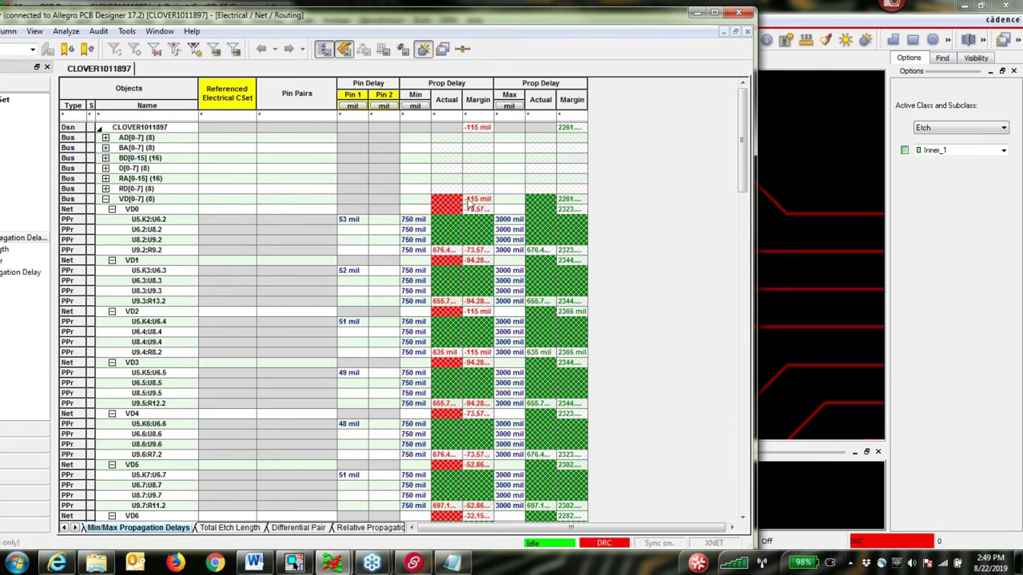
right_click(448, 99)
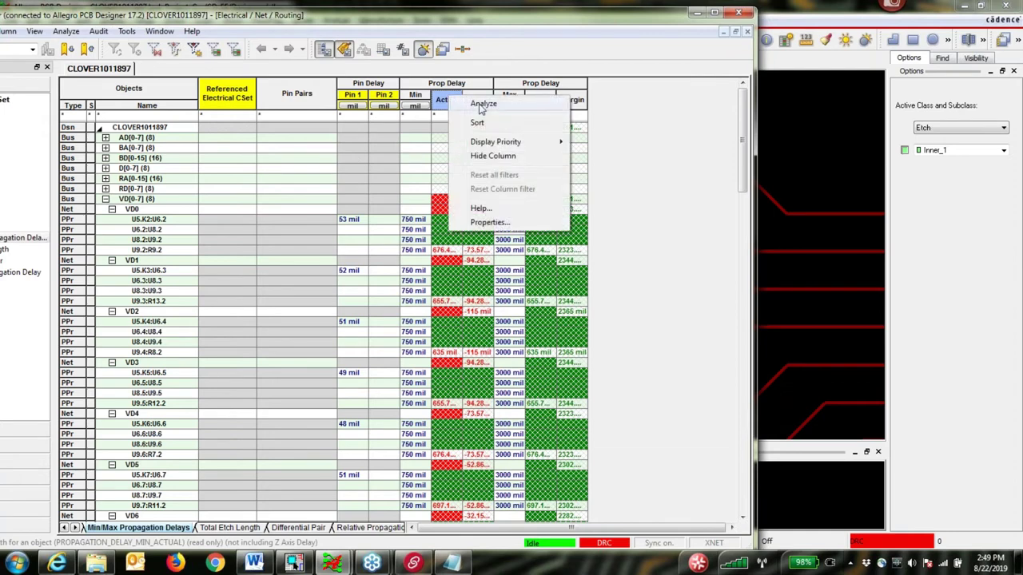
click(482, 105)
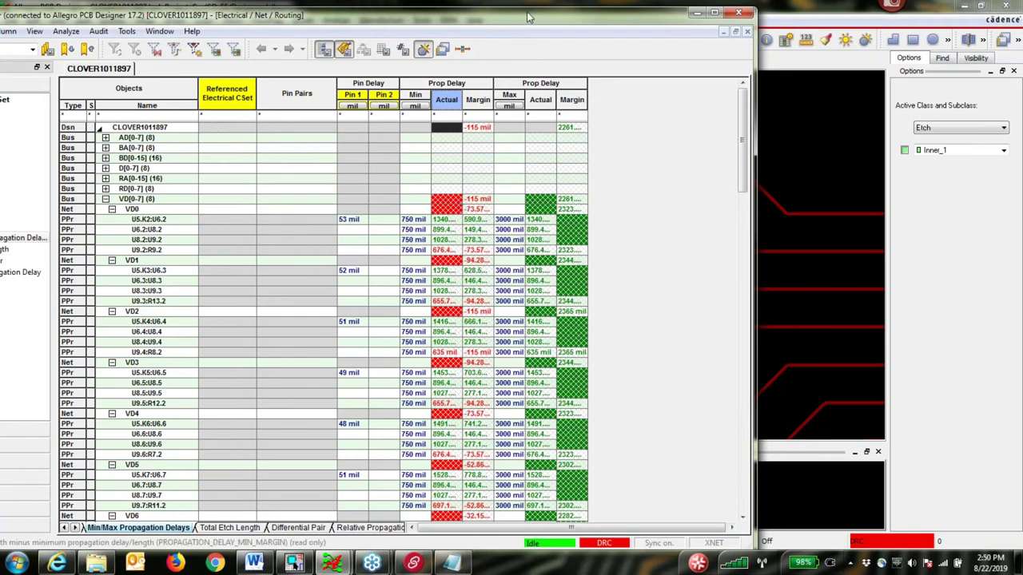
Step: Arrange Constraint Manager and the PCB layout side by side, with the resistors and DRC markers of the VD nets in view
drag(527, 16, 337, 11)
drag(462, 12, 365, 10)
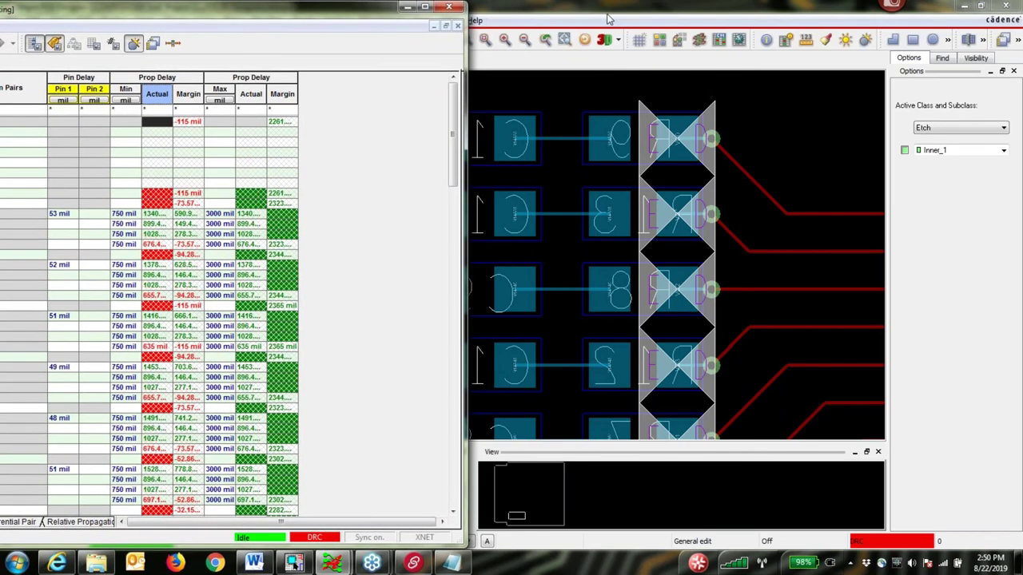
click(692, 11)
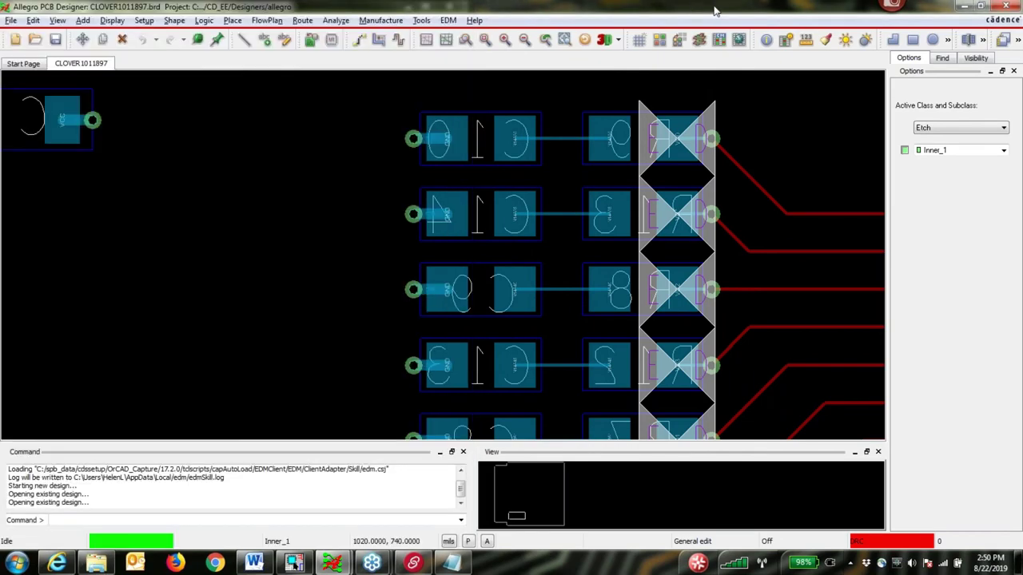
click(981, 8)
drag(383, 10, 635, 12)
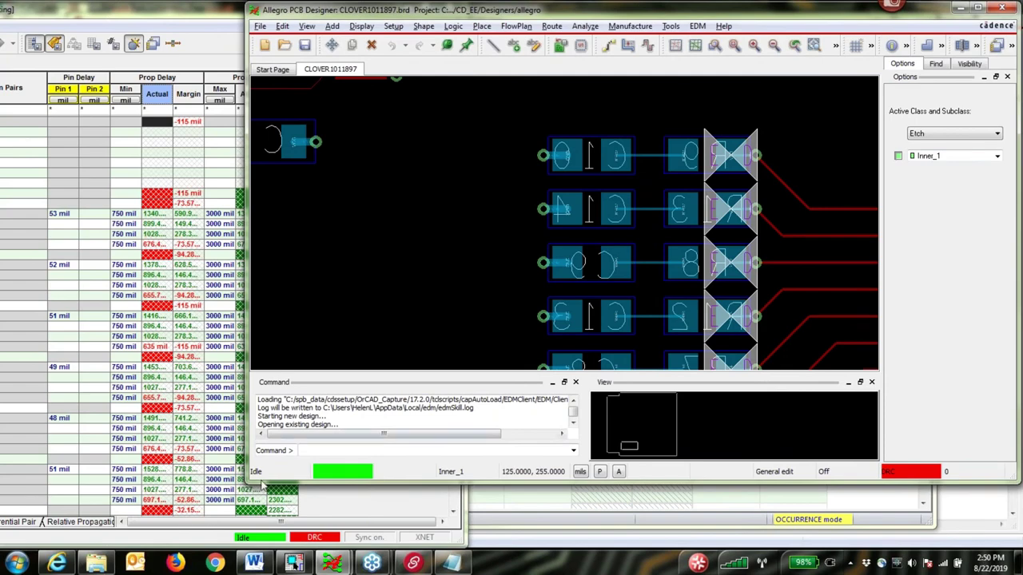
drag(247, 477, 328, 478)
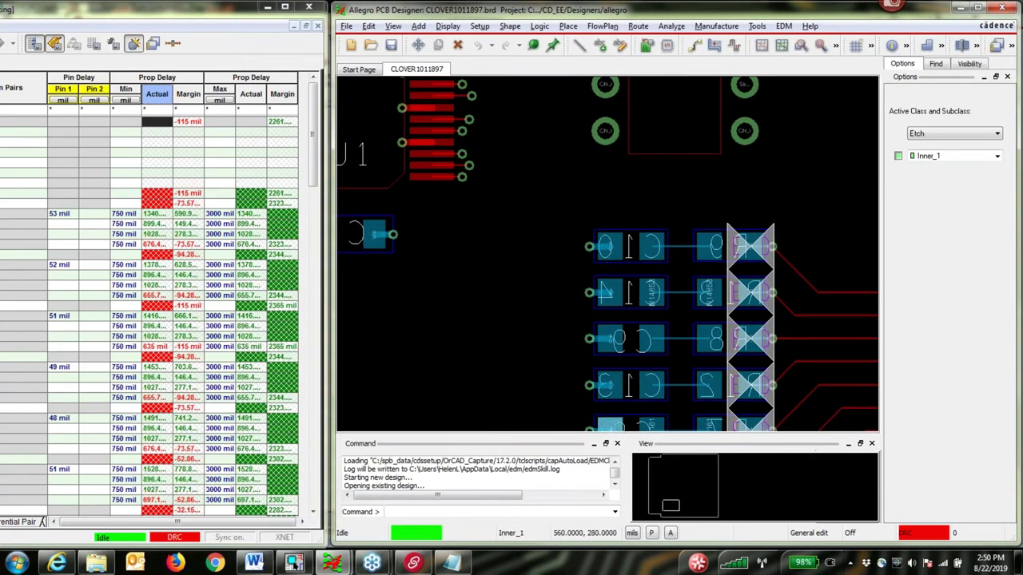
key(Right)
key(Right)
key(Right)
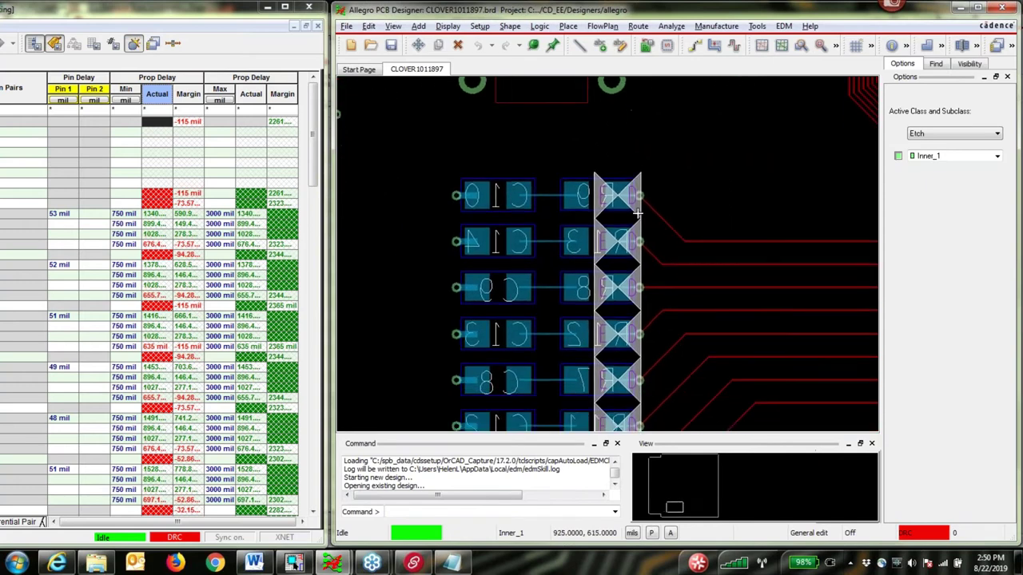
Step: Add Trombone-style delay tuning to the diagonal segment of the VD0 trace beside its resistor pad, about 60 mil across
key(Down)
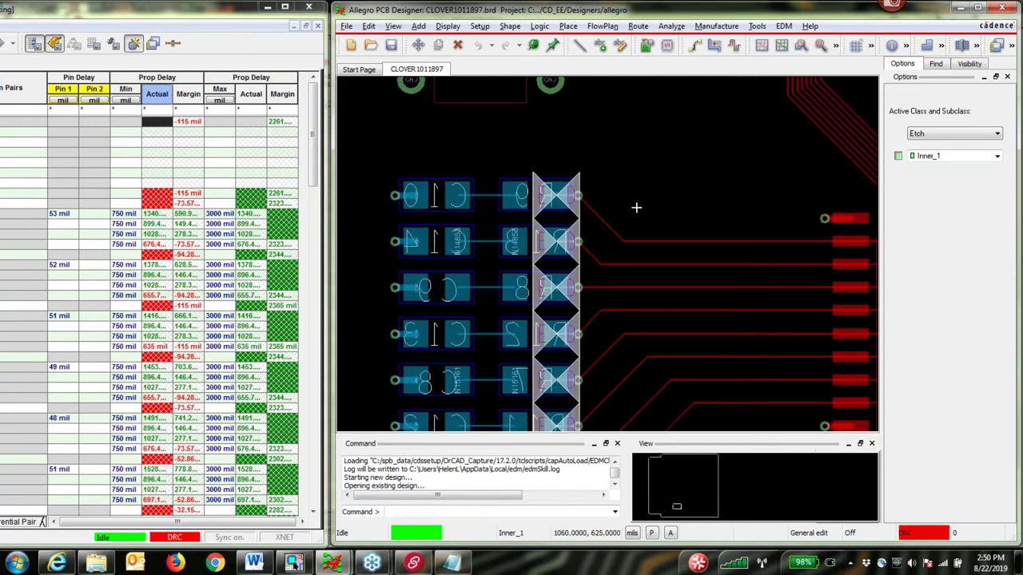
scroll(644, 208, up, 2)
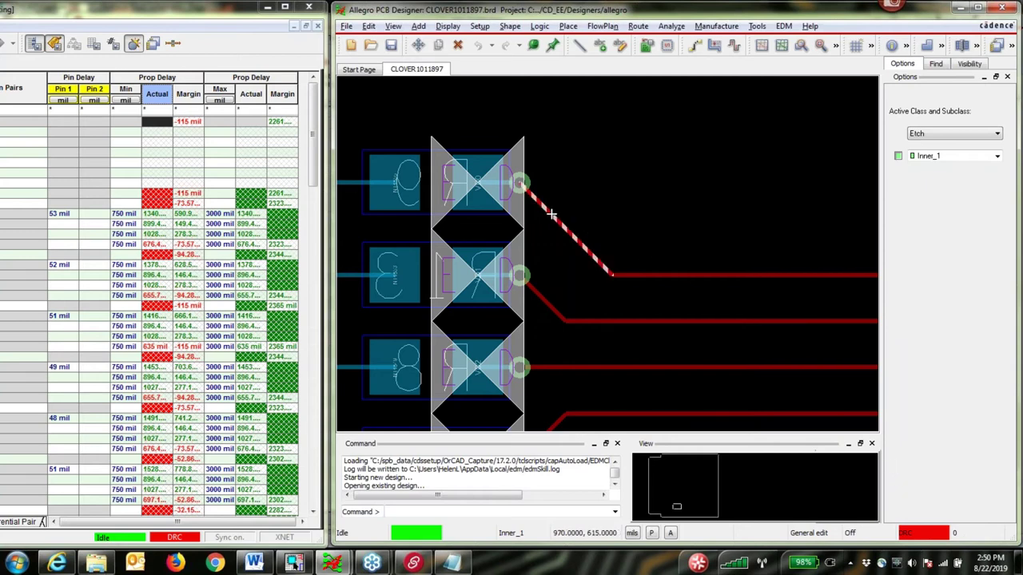
mouse_move(551, 214)
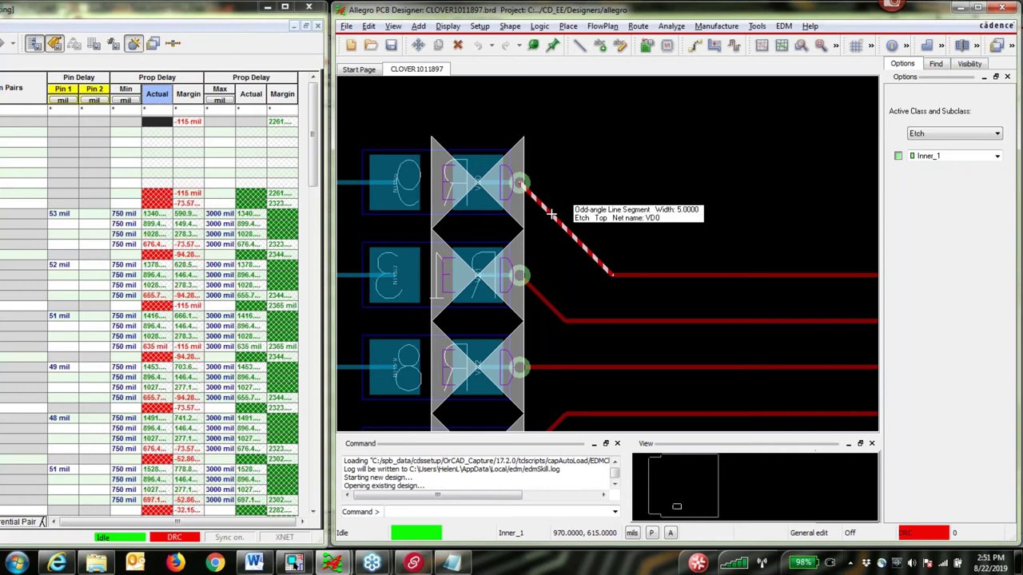
click(599, 44)
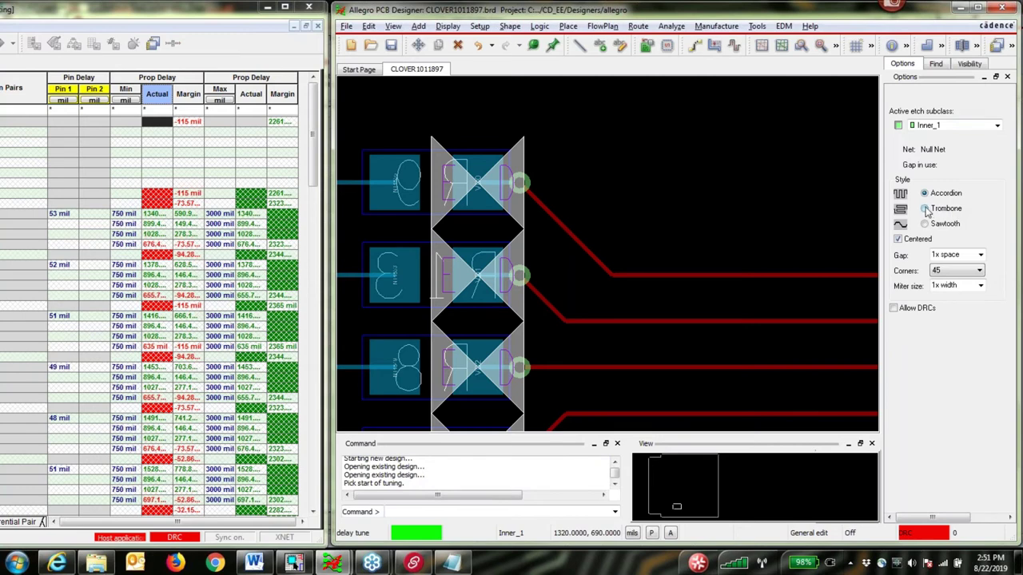
click(925, 209)
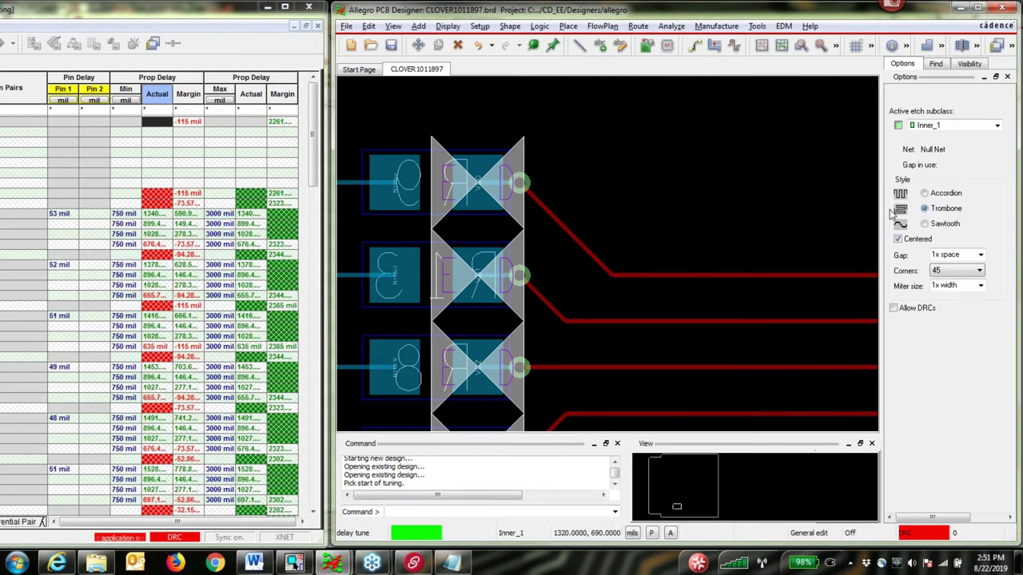
click(551, 214)
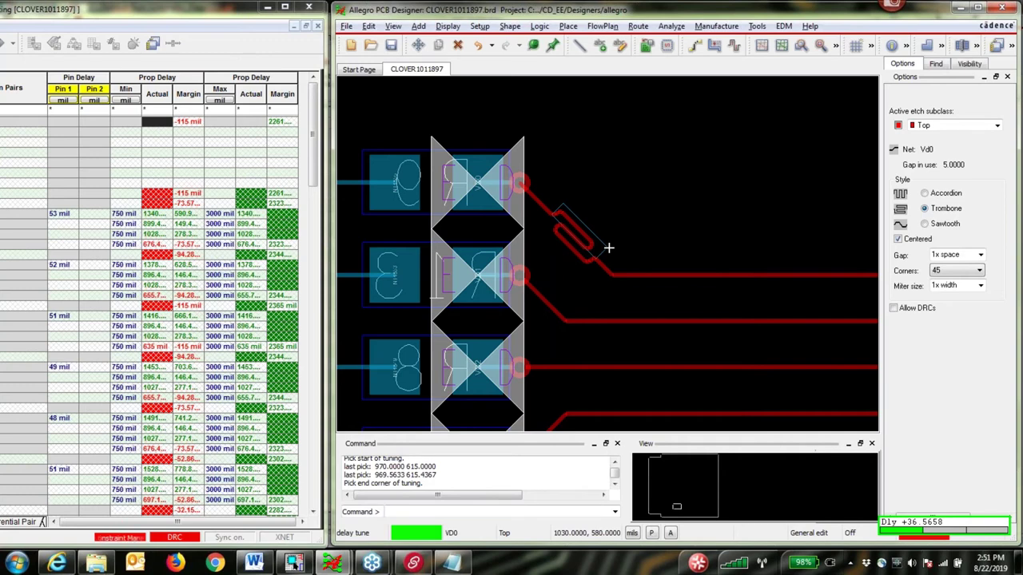
click(609, 249)
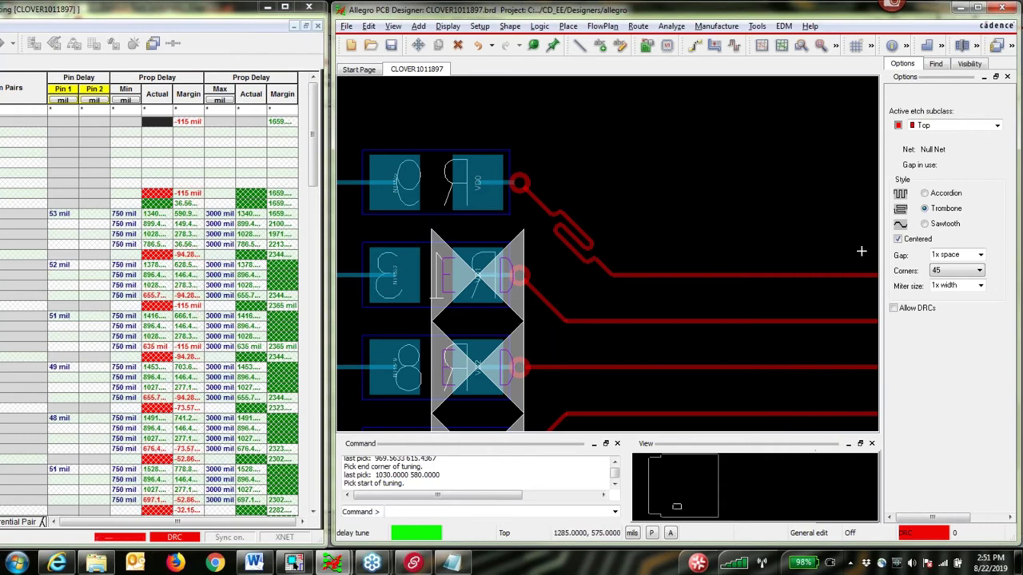
Step: Add Accordion-style delay tuning about 80 mil long to the VD1 trace and about 90 mil long to the VD2 trace
click(924, 193)
click(592, 321)
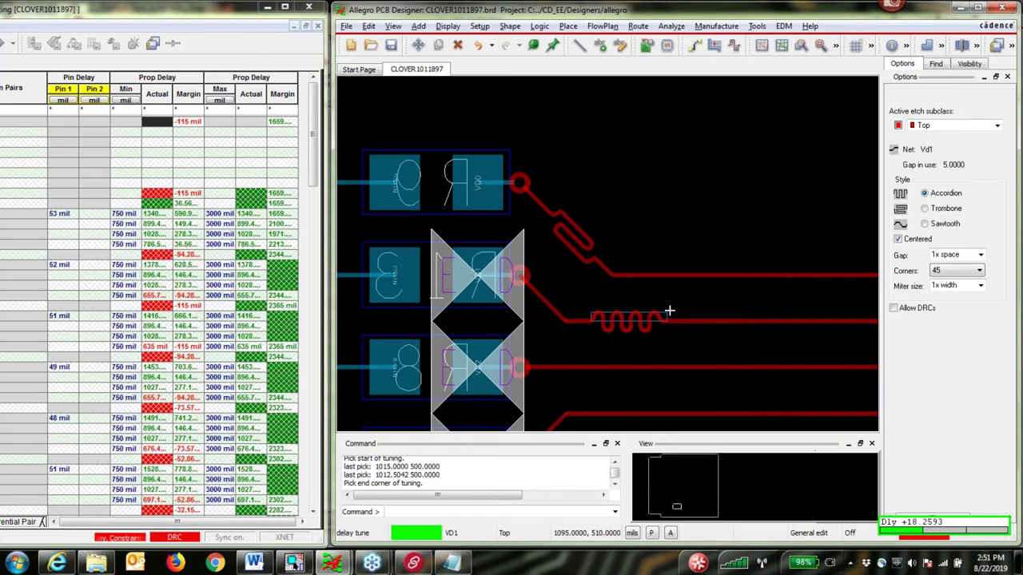
click(669, 311)
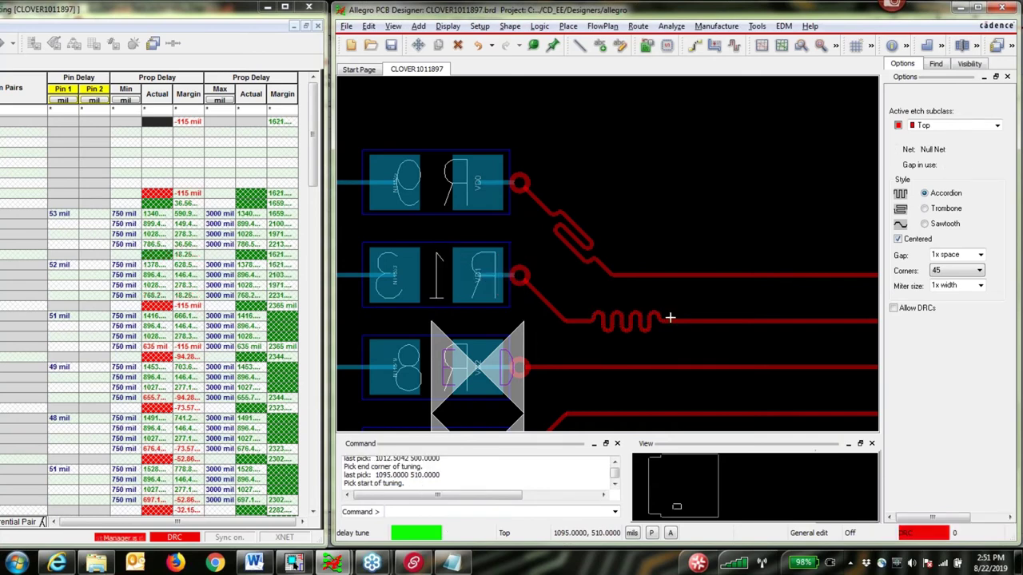
click(666, 367)
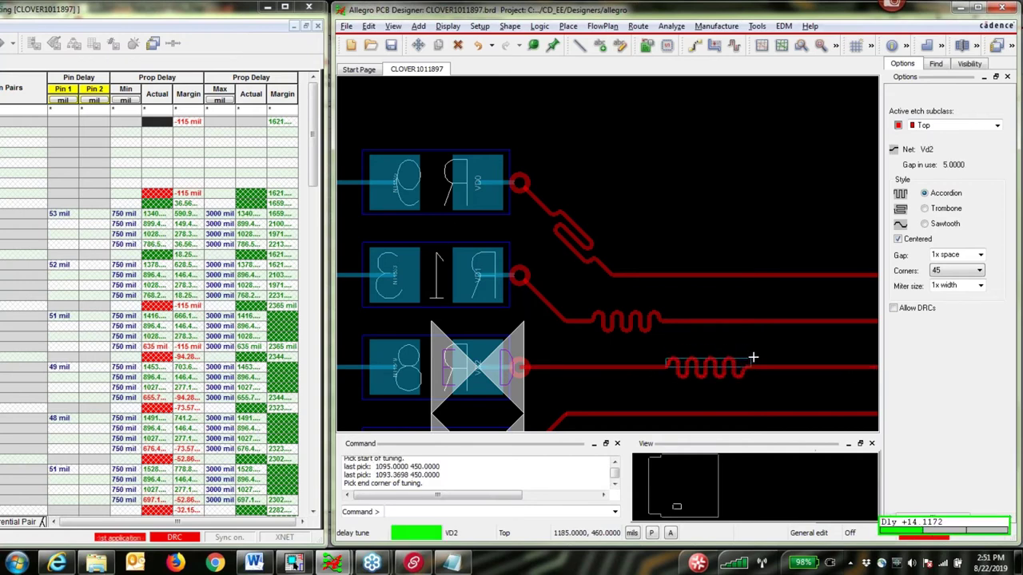
click(478, 367)
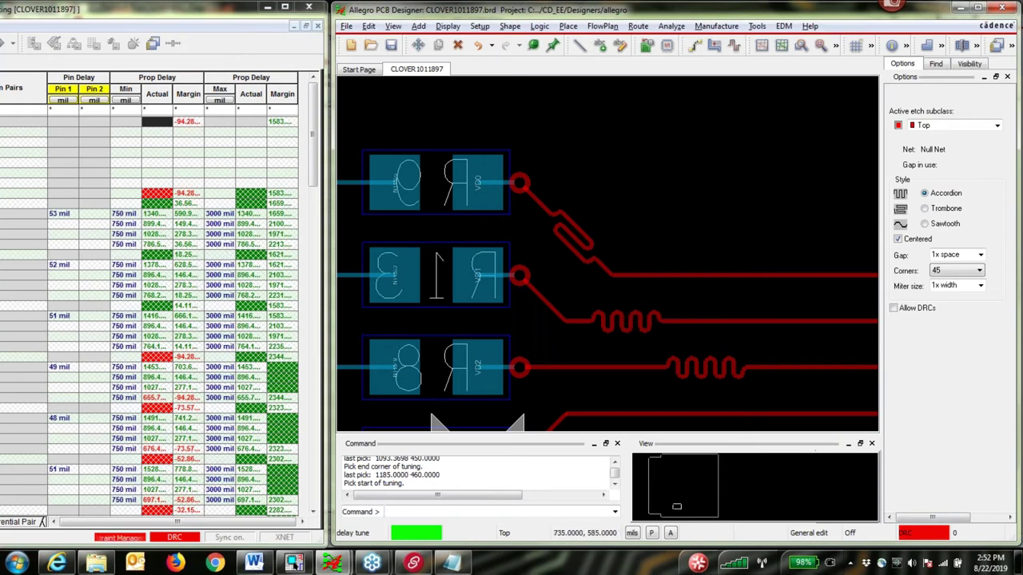
Step: Close Constraint Manager, maximize the PCB layout window and open the recent design Allegro_Timing_Vision.brd
click(311, 9)
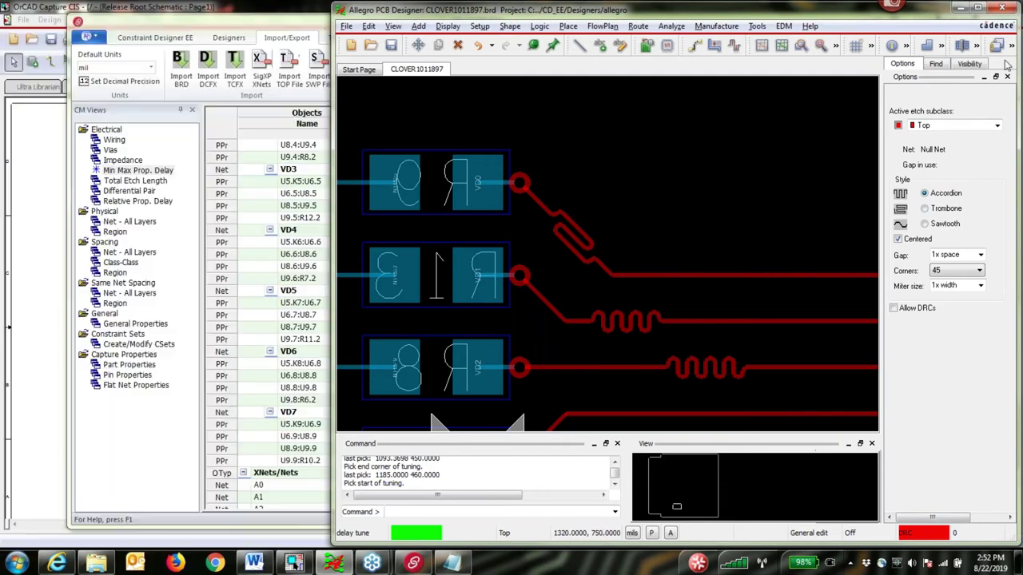
click(977, 8)
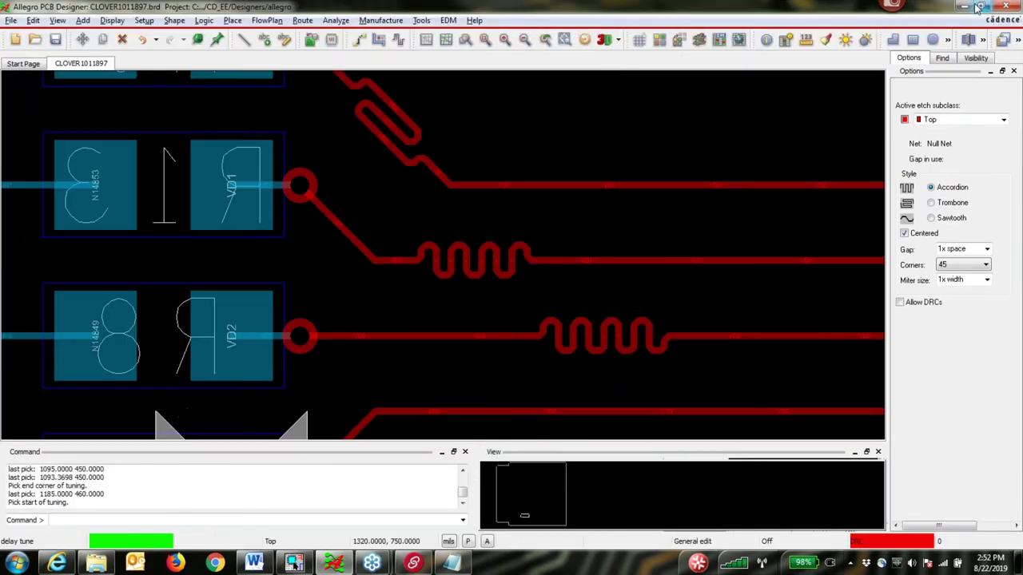
click(24, 64)
click(749, 271)
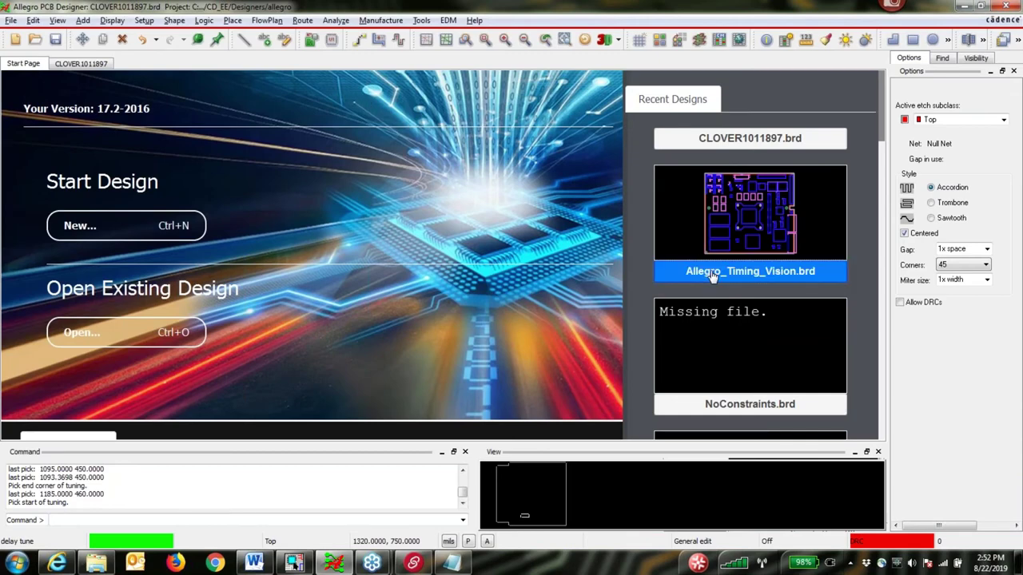
click(564, 299)
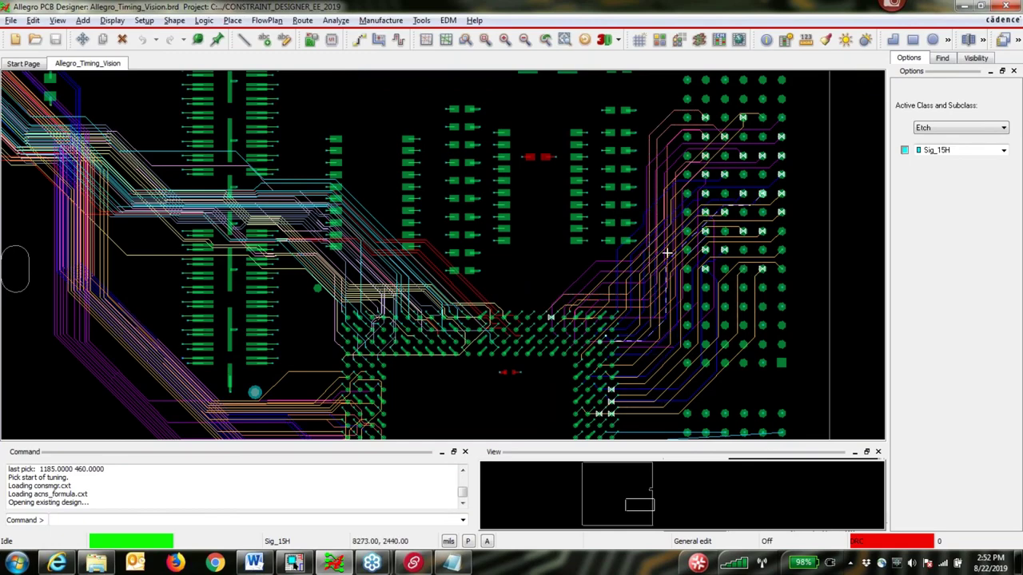
Step: Run Timing Vision on the bundle of H_Pci_Ad traces running up to the pin field near the board edge
scroll(662, 348, down, 2)
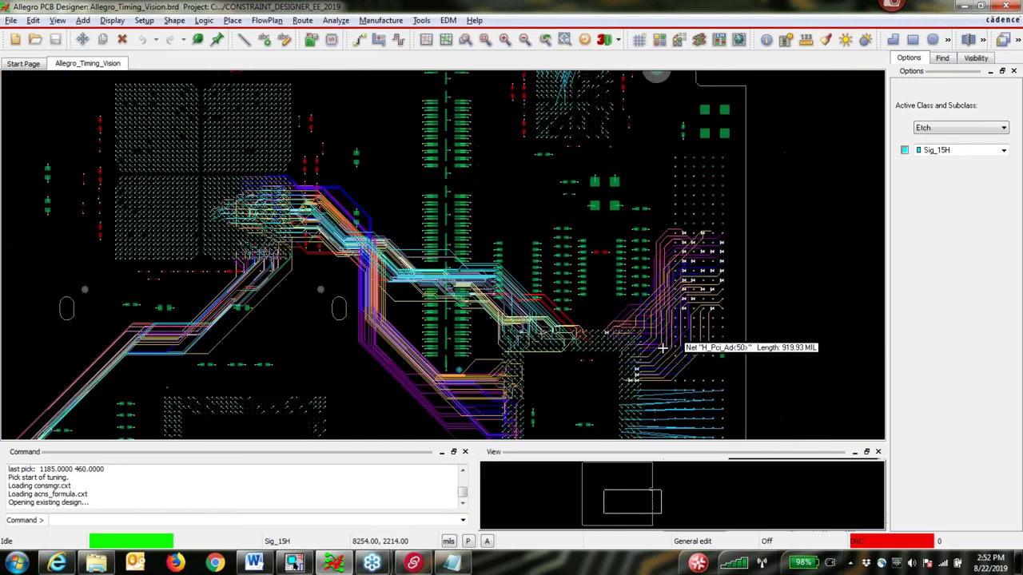
scroll(663, 326, up, 2)
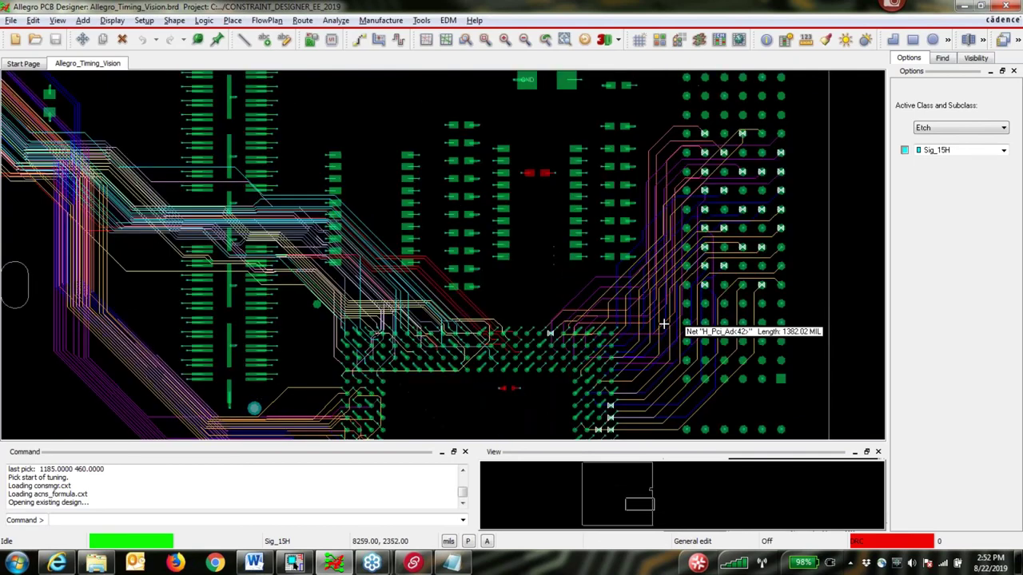
middle_drag(674, 287, 677, 285)
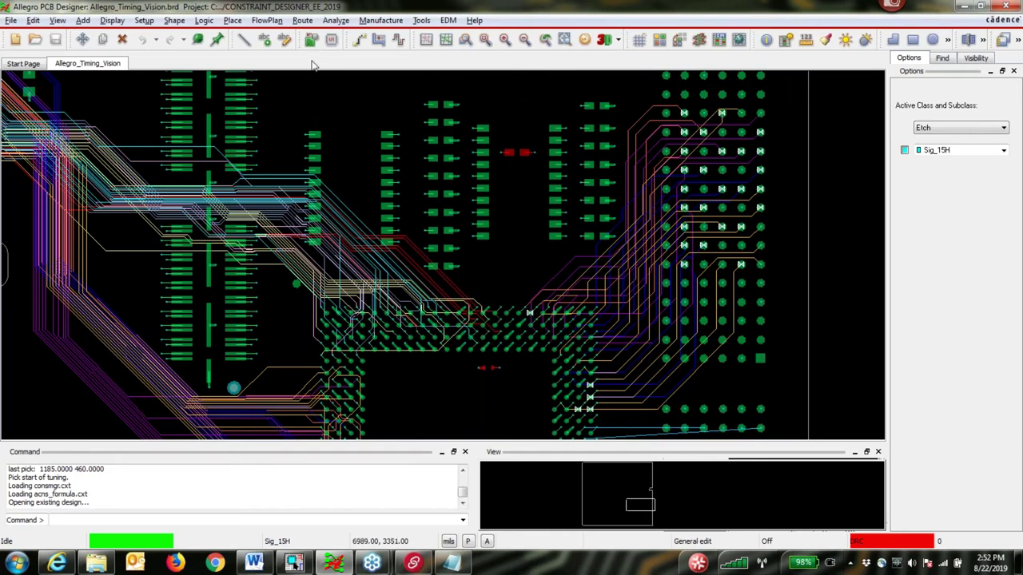
click(304, 22)
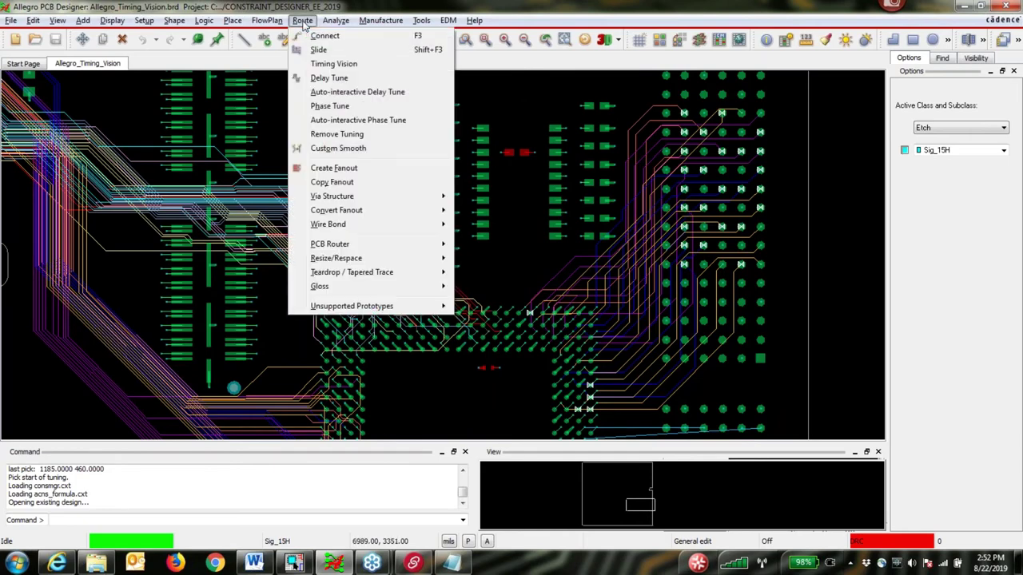
click(327, 64)
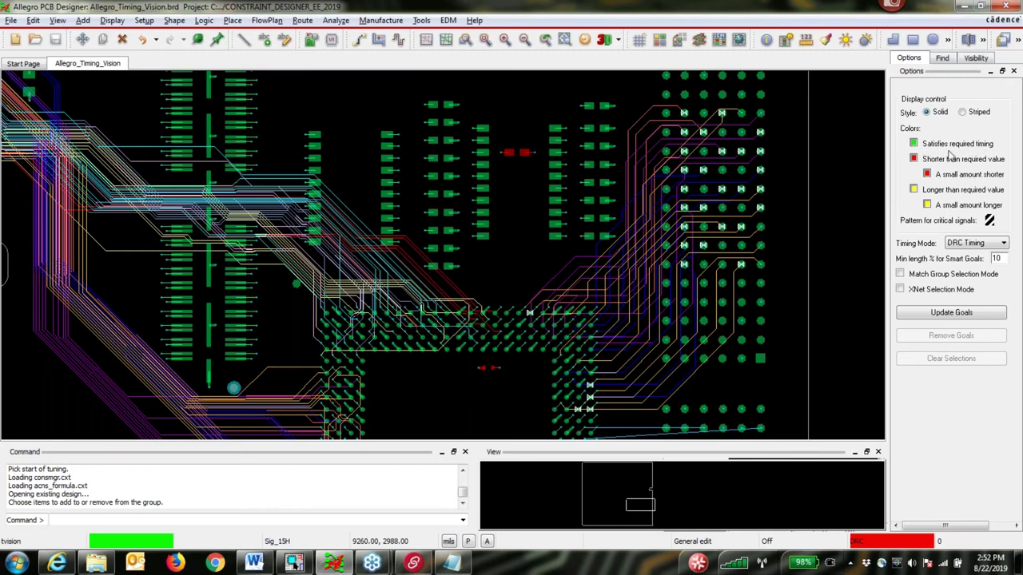
middle_drag(621, 129, 631, 99)
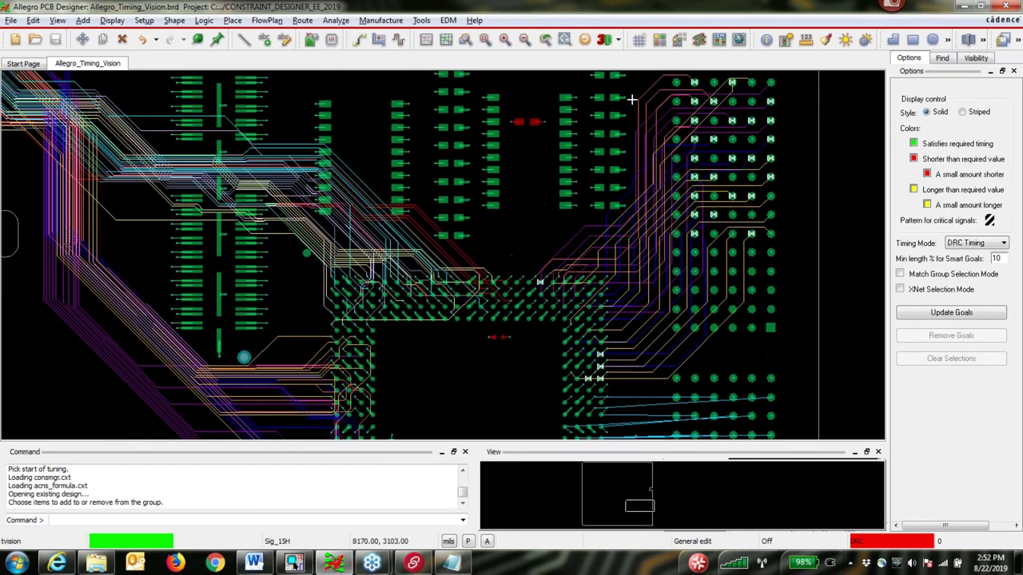
drag(650, 126, 661, 413)
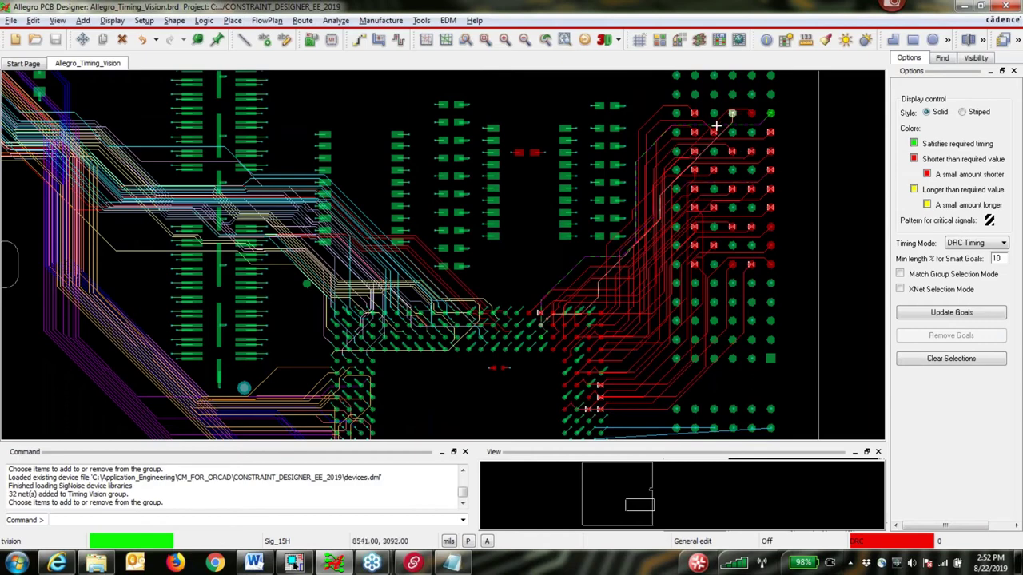
Step: Examine the striped critical trace and the timing colors of the H_Pci_Ad traces around its end pin
scroll(714, 122, up, 1)
scroll(714, 122, up, 2)
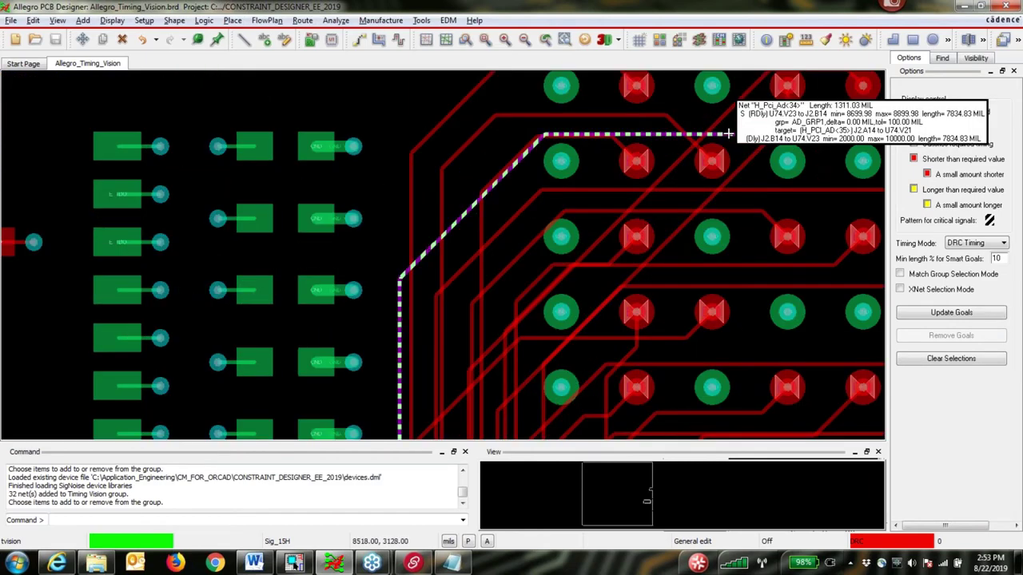
scroll(719, 124, up, 2)
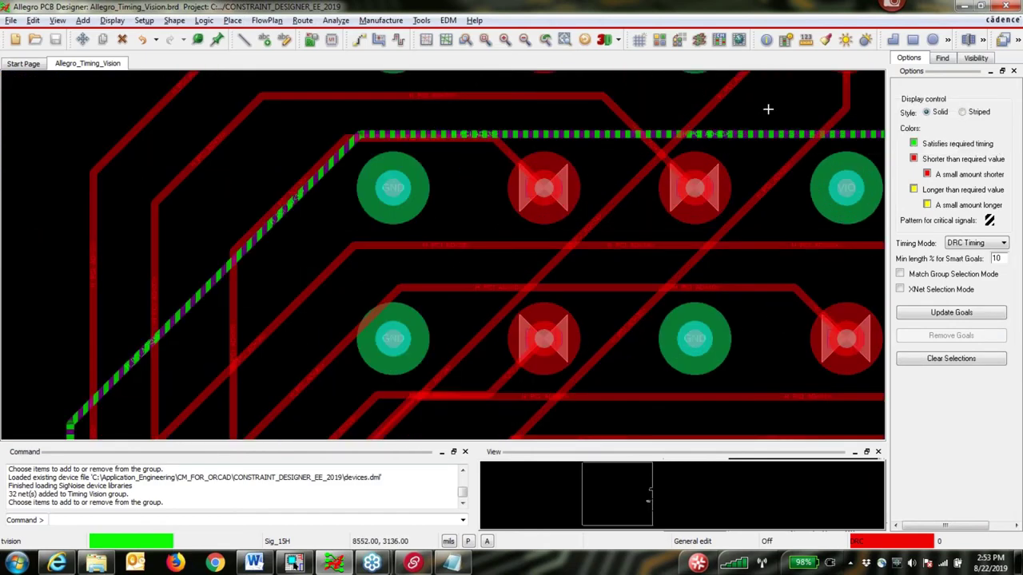
key(Right)
key(Up)
key(Right)
key(Up)
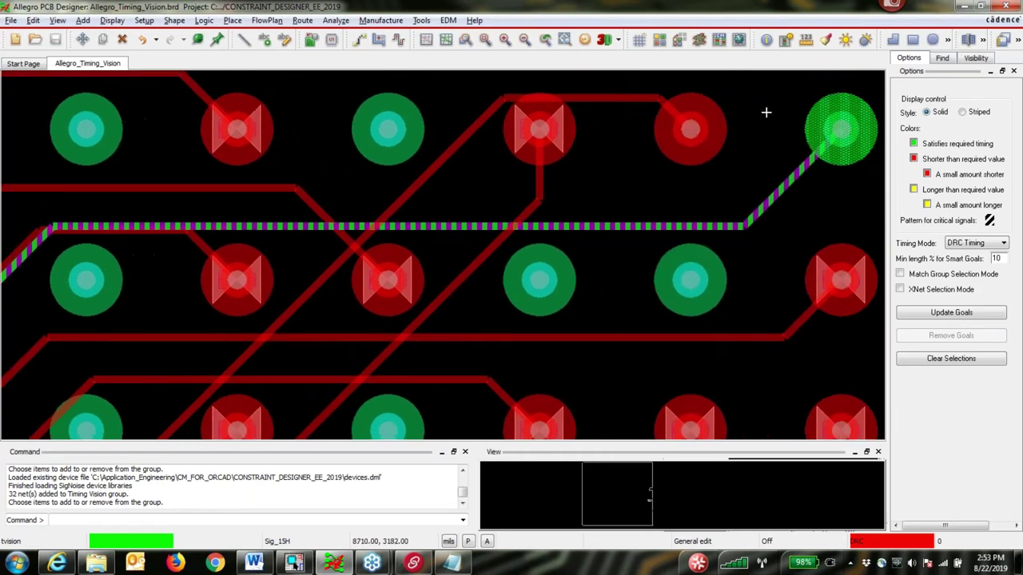
key(Right)
key(Up)
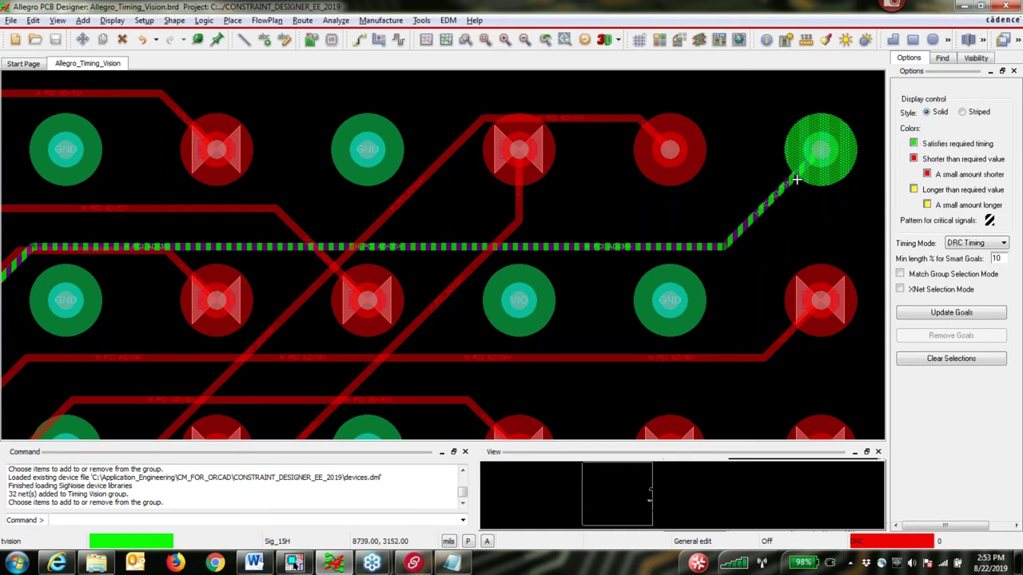
Step: Open Constraint Manager and show the Relative Propagation Delay worksheet for net routing
click(718, 39)
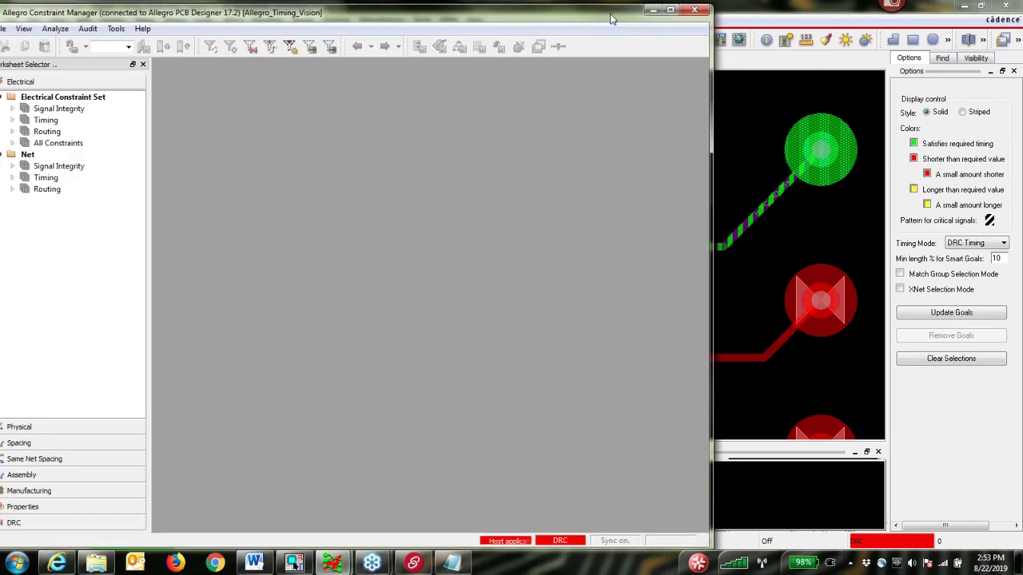
drag(611, 18, 724, 19)
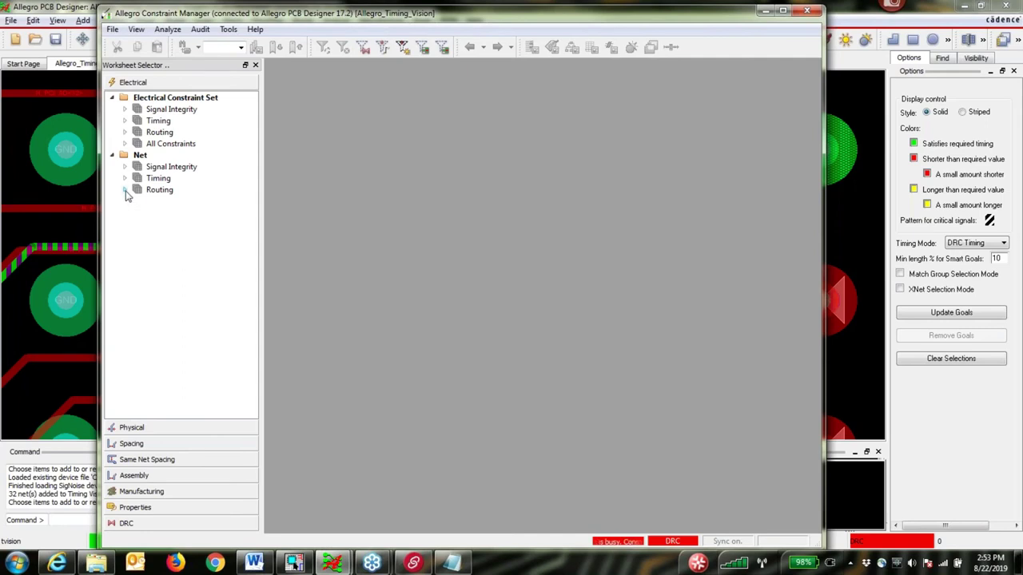
click(125, 189)
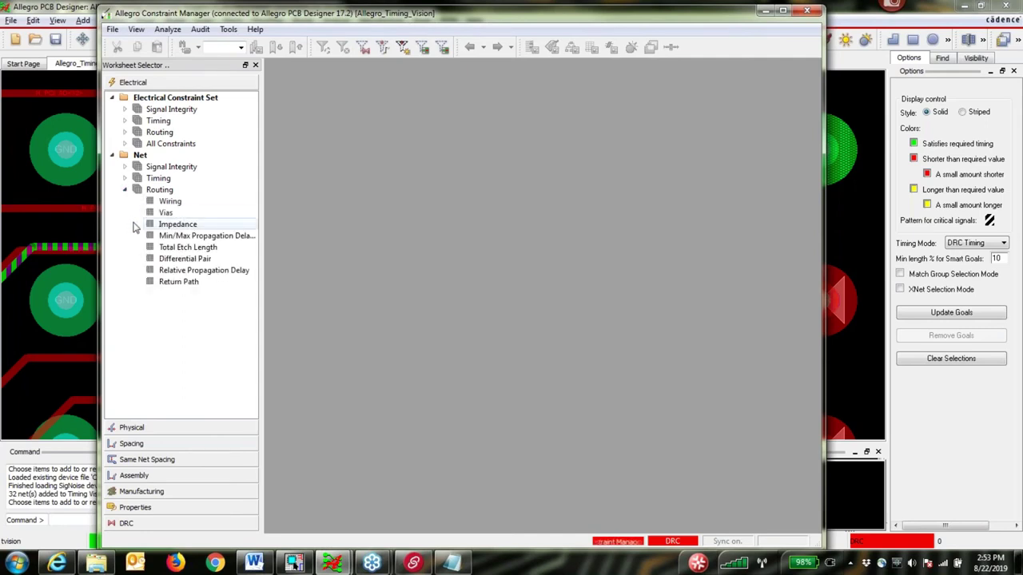
click(200, 270)
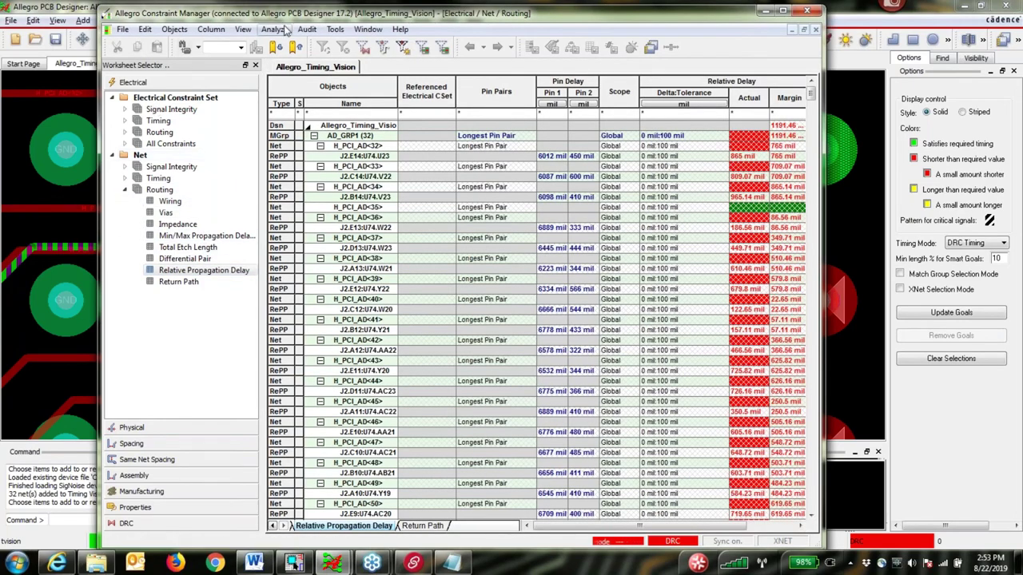
Step: Widen Constraint Manager and place it so the AD_GRP1 relative delay columns show beside the PCB layout
drag(304, 13, 197, 13)
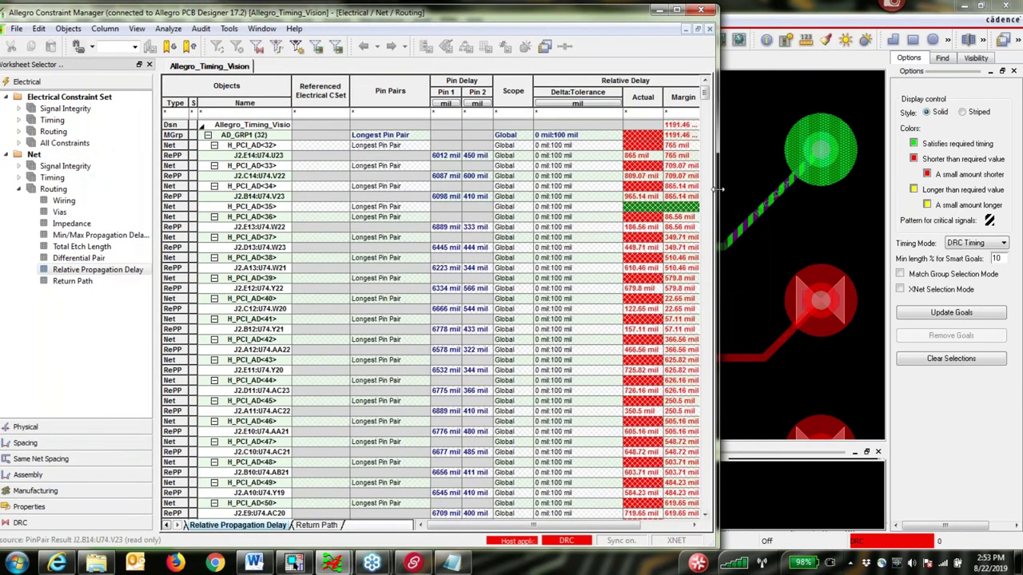
drag(717, 190, 866, 184)
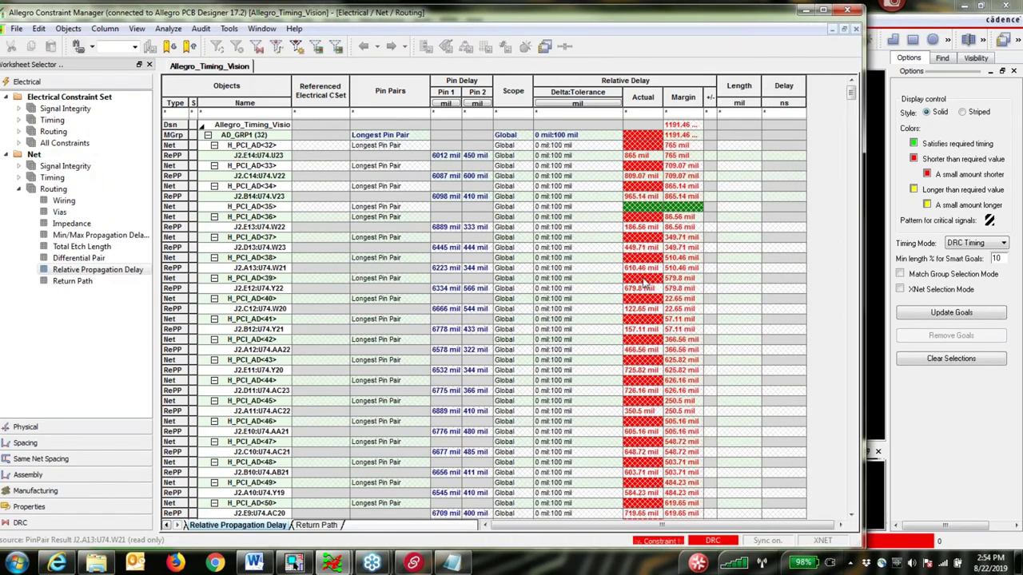
drag(704, 19, 282, 16)
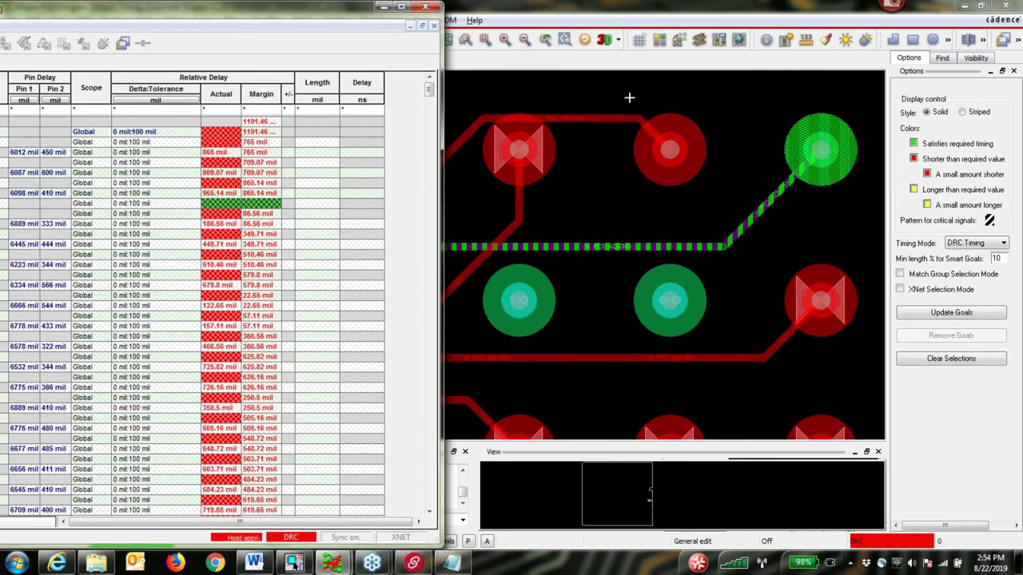
Step: Return to the PCB layout and finish the Timing Vision command on the H_Pci_Ad nets
click(714, 9)
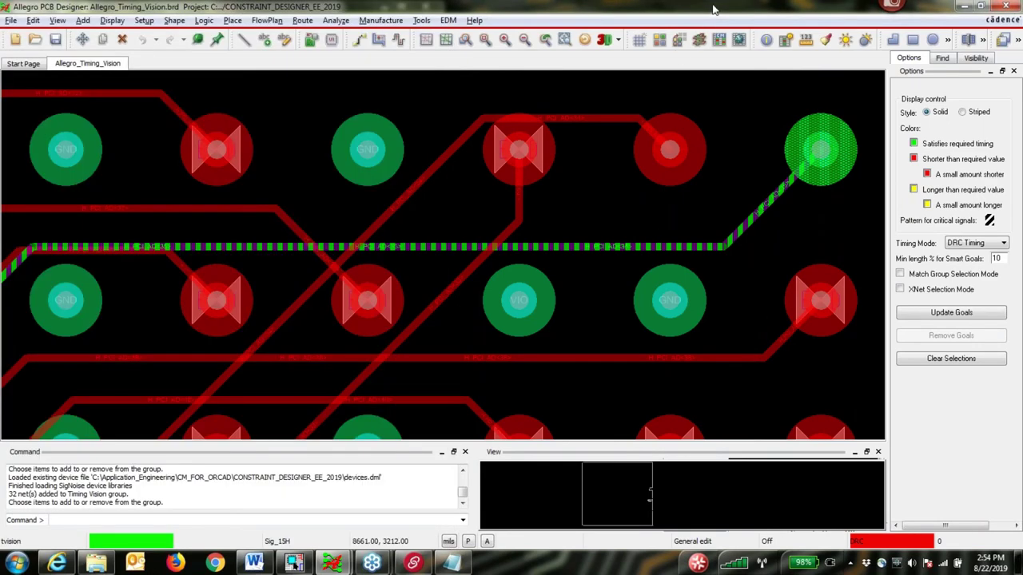
scroll(741, 126, down, 1)
right_click(741, 126)
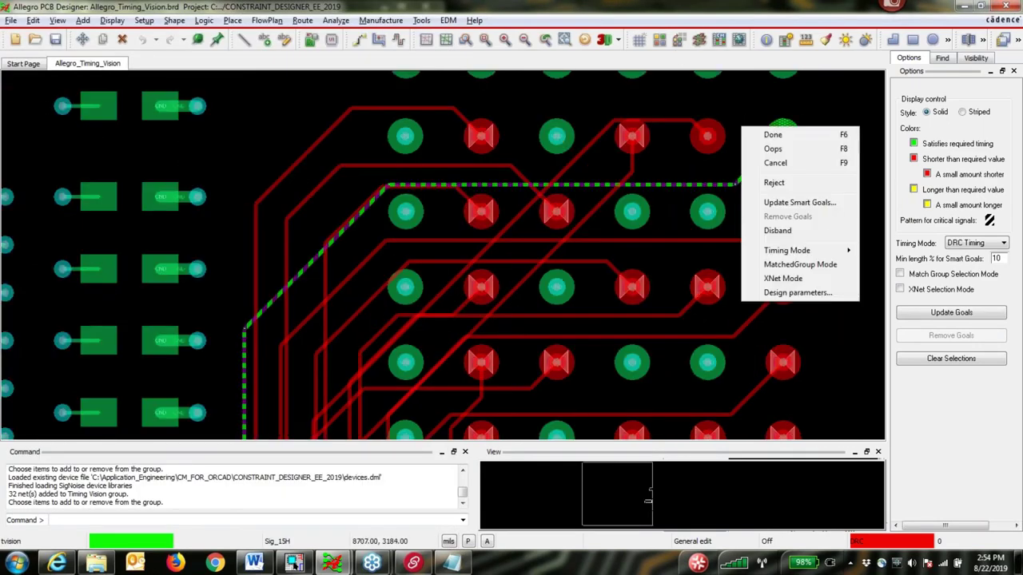
click(765, 134)
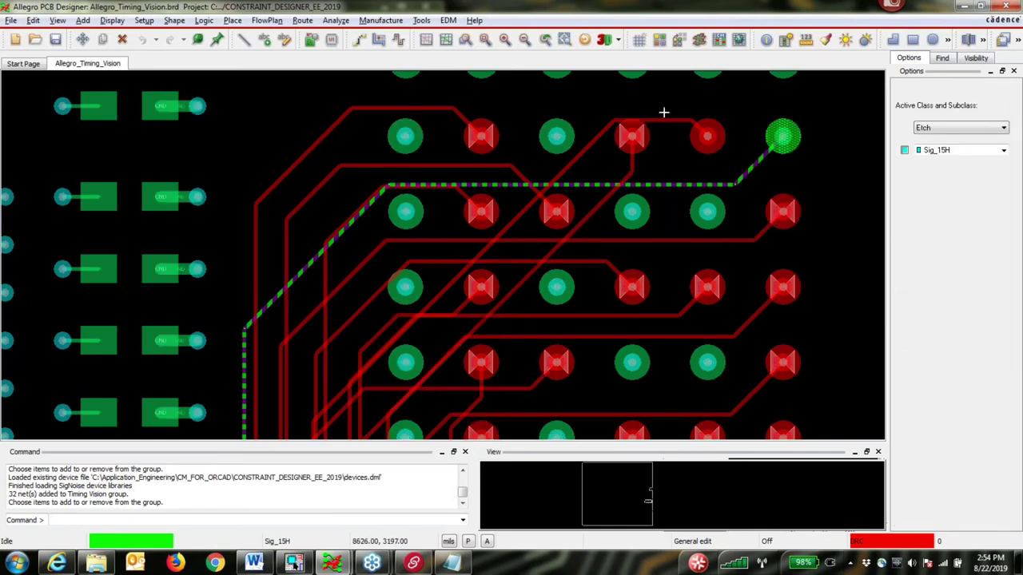
Step: Switch to Constraint Manager and analyze the Actual column of the relative delays for the AD_GRP1 match group
key(alt+Tab)
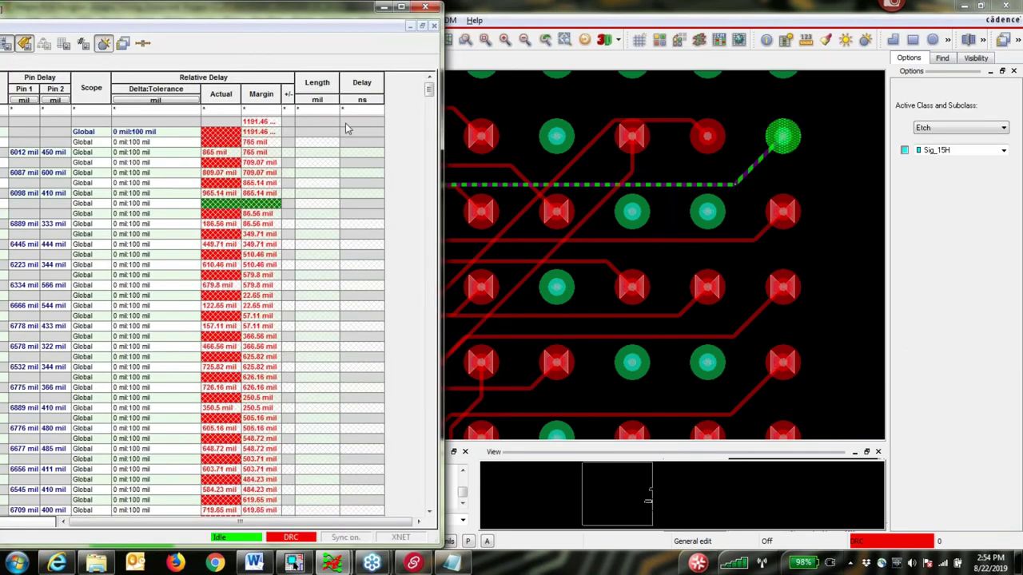
right_click(223, 93)
click(262, 101)
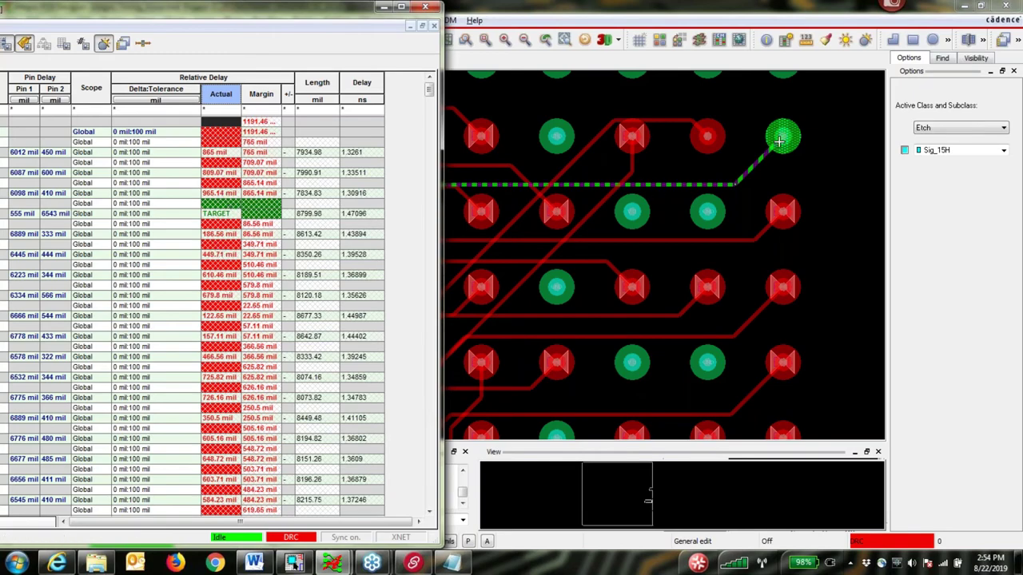
Step: In the PCB layout, select the whole H_Pci_Ad trace bundle up to the pin field and run Auto-interactive Delay Tune on it
click(783, 10)
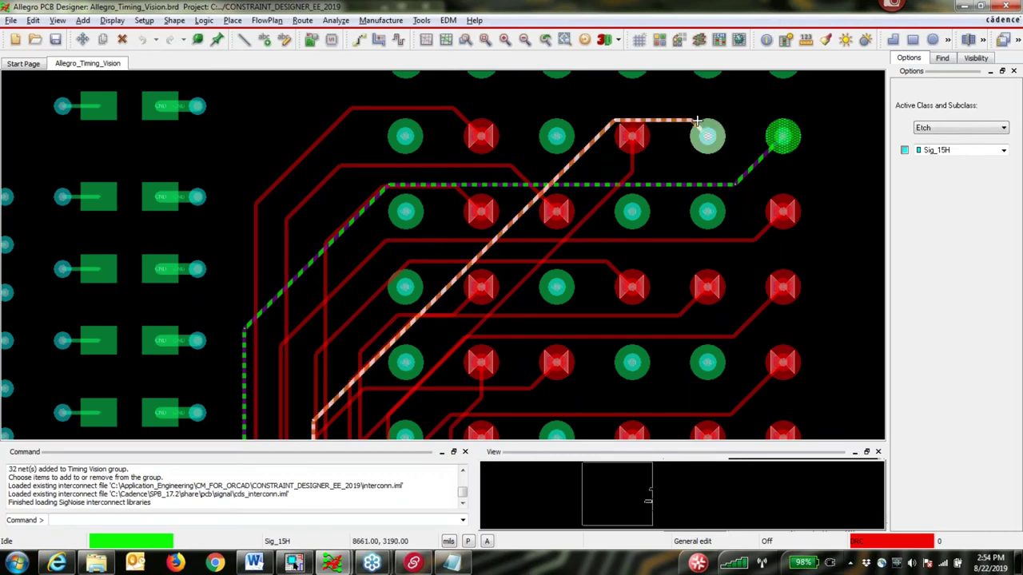
scroll(702, 124, down, 3)
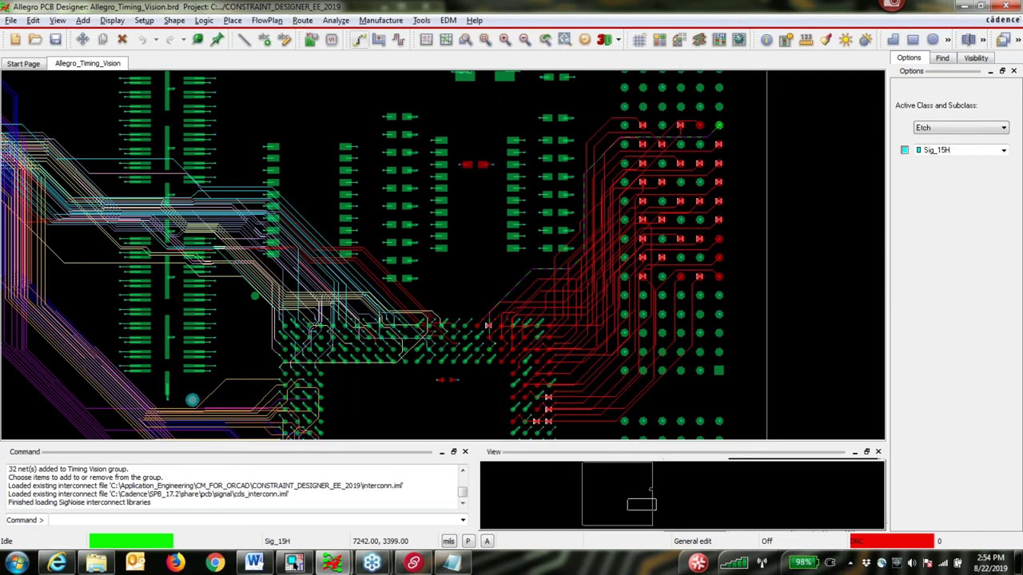
drag(592, 109, 607, 432)
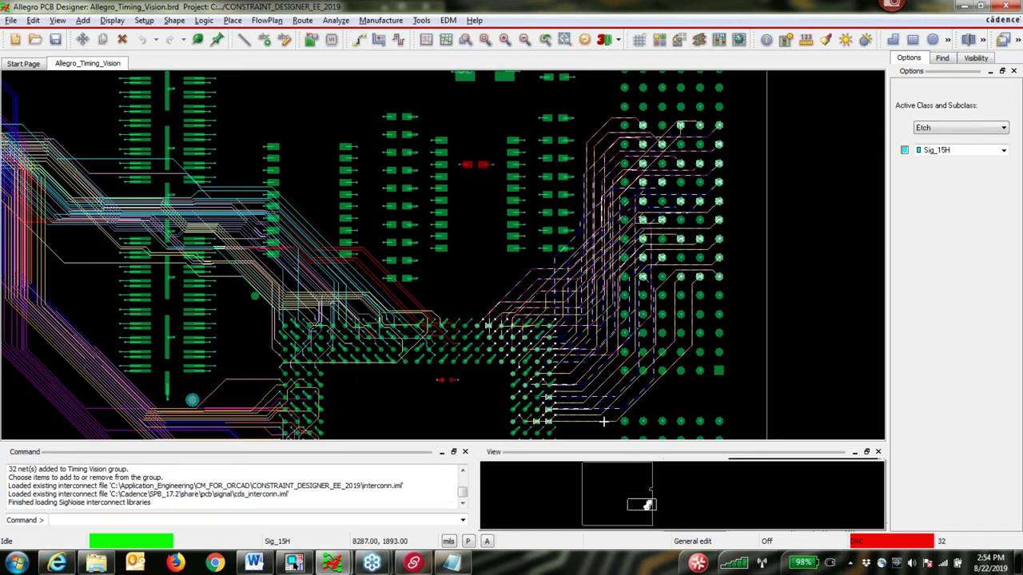
click(302, 20)
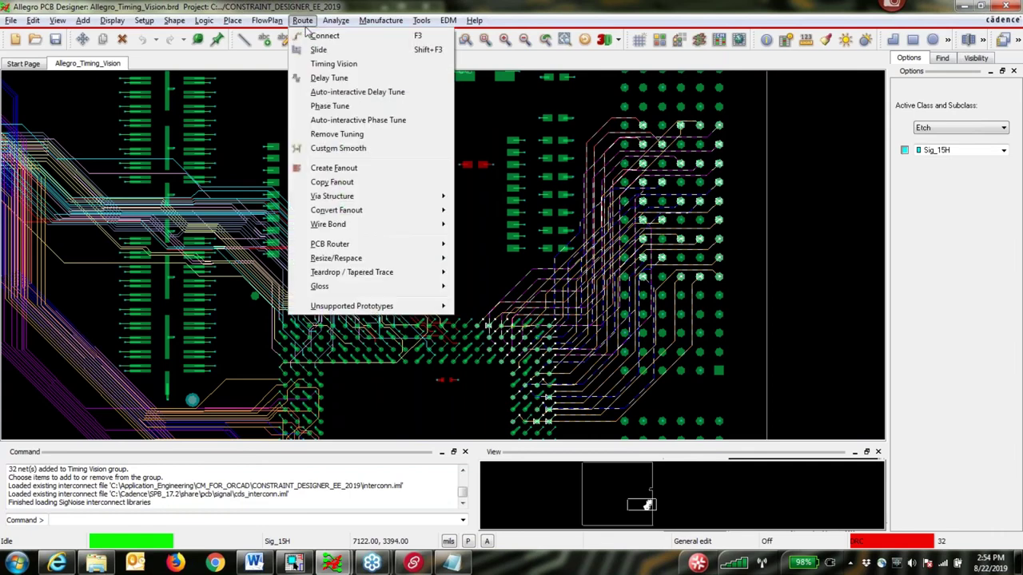
click(355, 92)
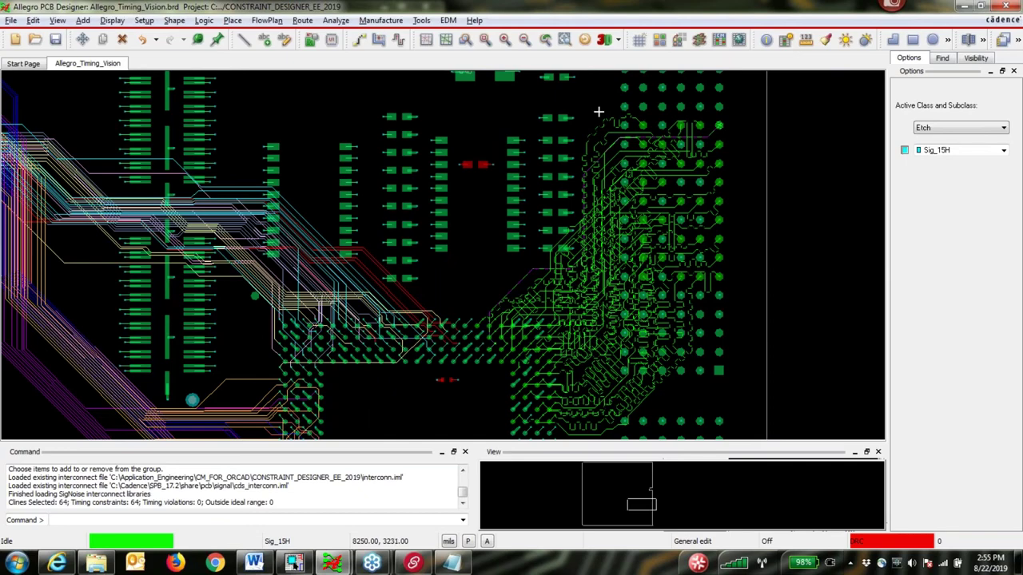
Step: Examine the timing colors and added tuning patterns of the H_Pci_Ad traces around the pin field
scroll(599, 111, up, 2)
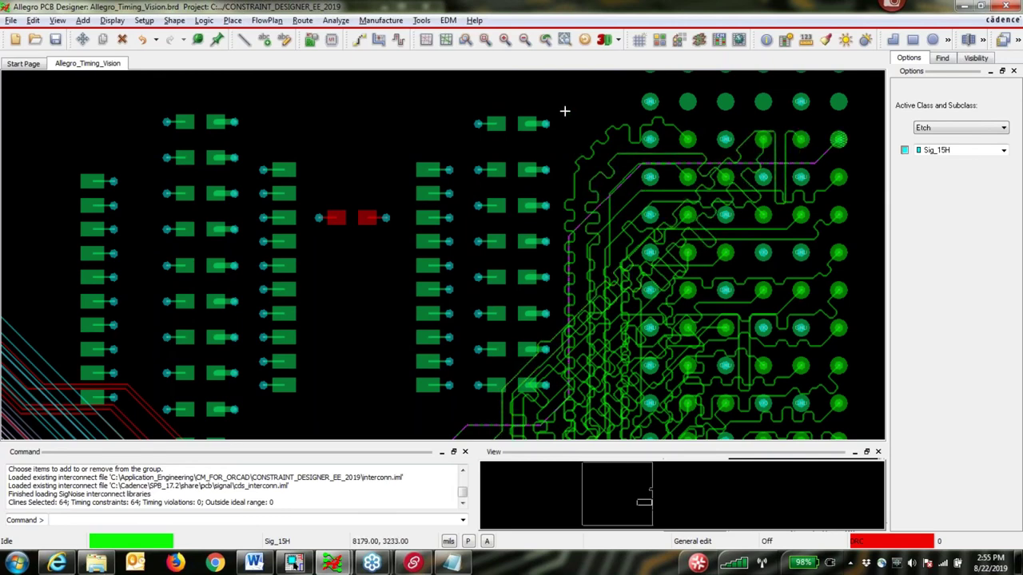
key(Right)
key(Down)
key(Right)
key(Down)
key(Right)
key(Down)
key(Left)
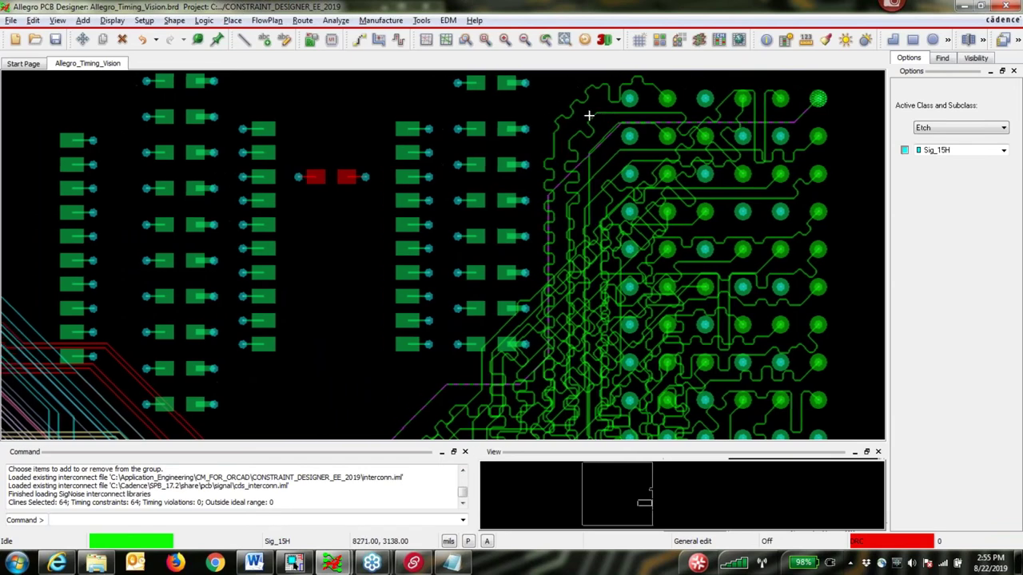
click(588, 116)
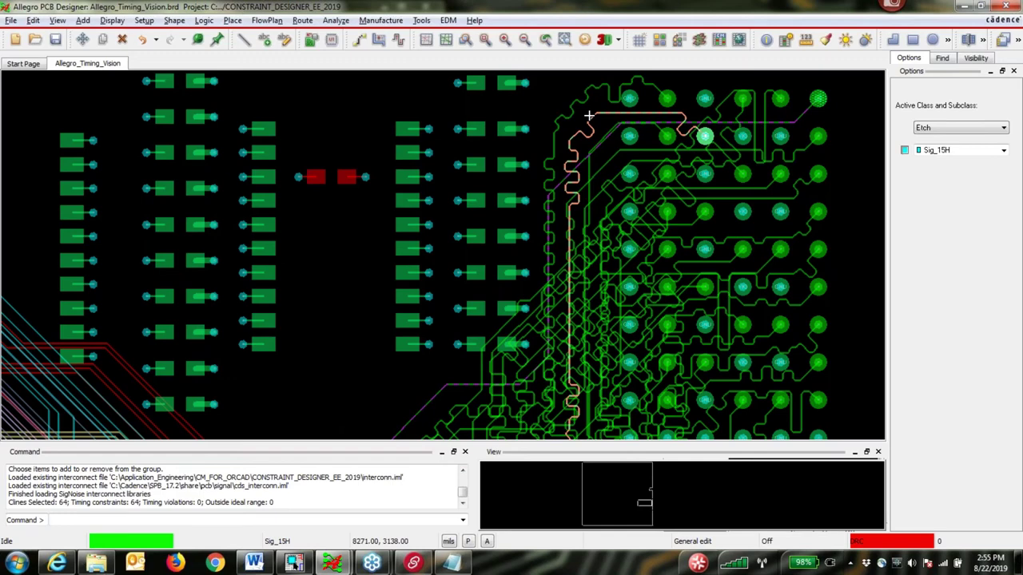
mouse_move(629, 203)
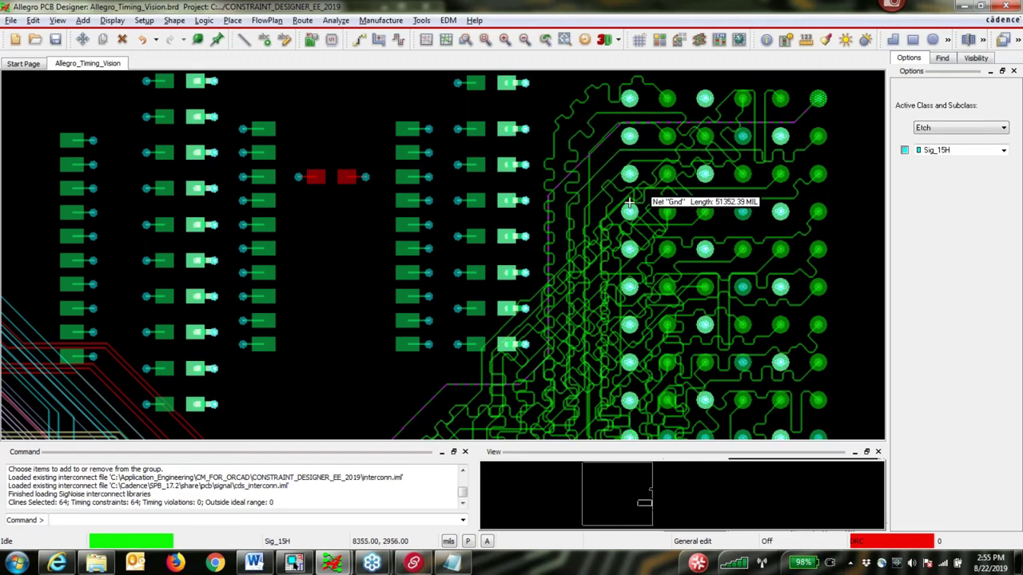
click(719, 40)
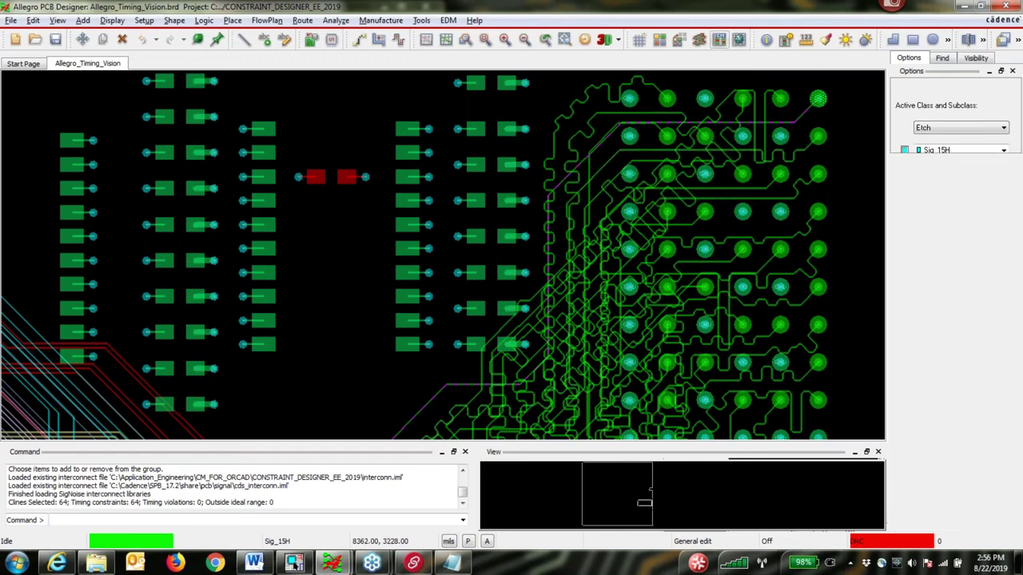
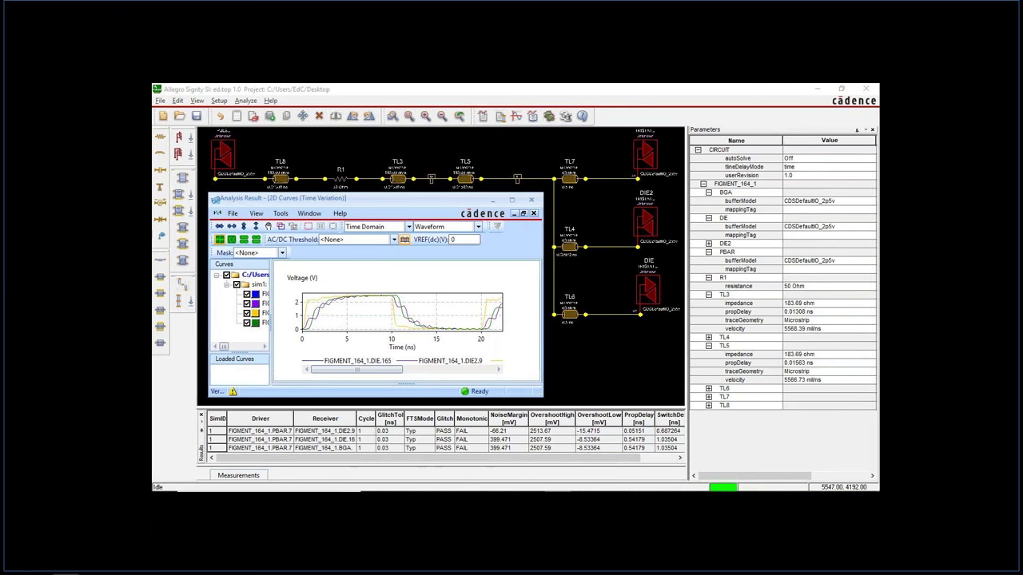
Step: Close the constraint_development.jpg picture in Photos and bring the picture up again
mouse_move(1008, 11)
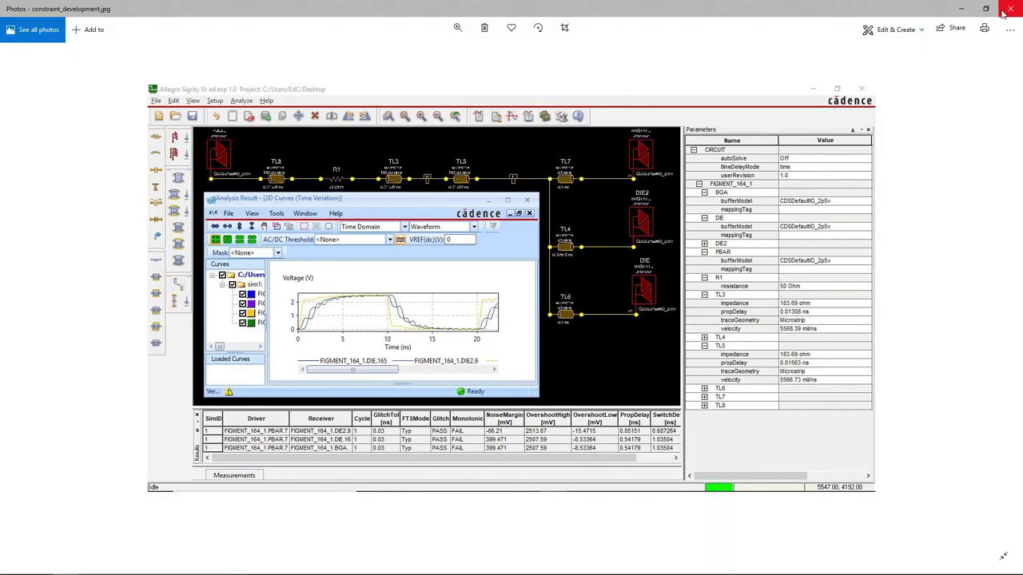
click(1009, 11)
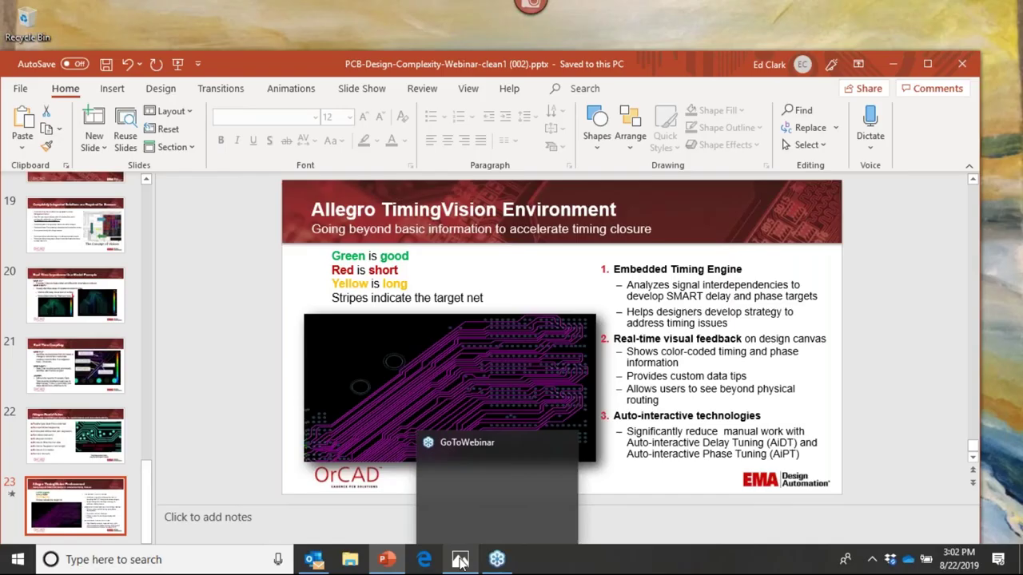
mouse_move(459, 562)
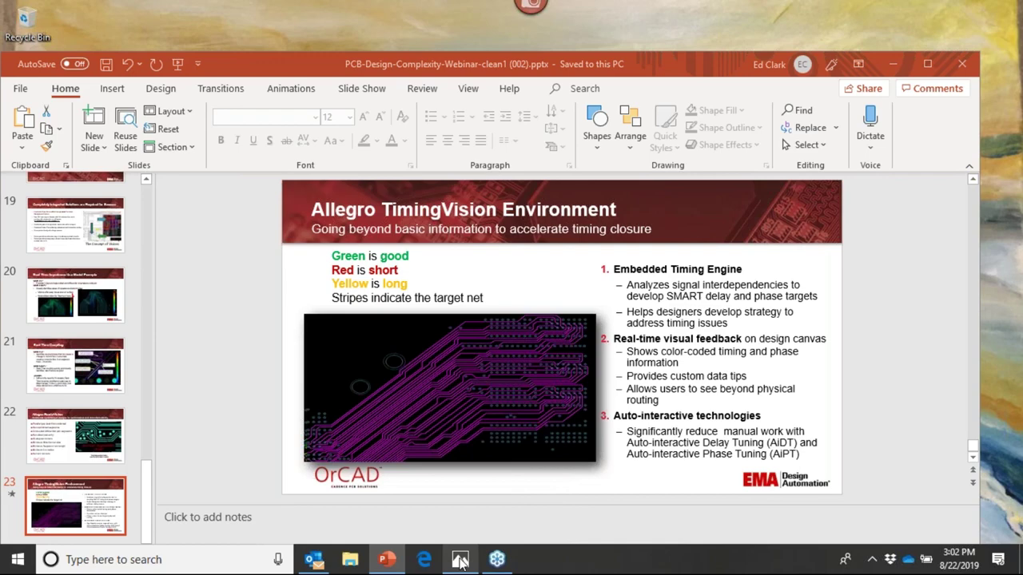
click(460, 561)
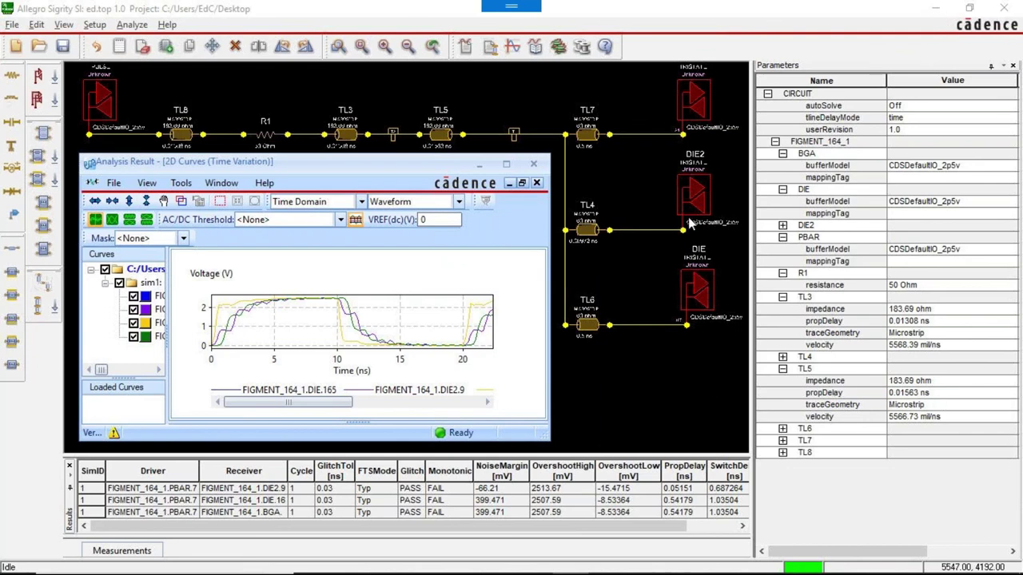
Step: Take constraint_development.jpg out of full size, minimize it, and bring it back up over the TimingVision slide
click(939, 11)
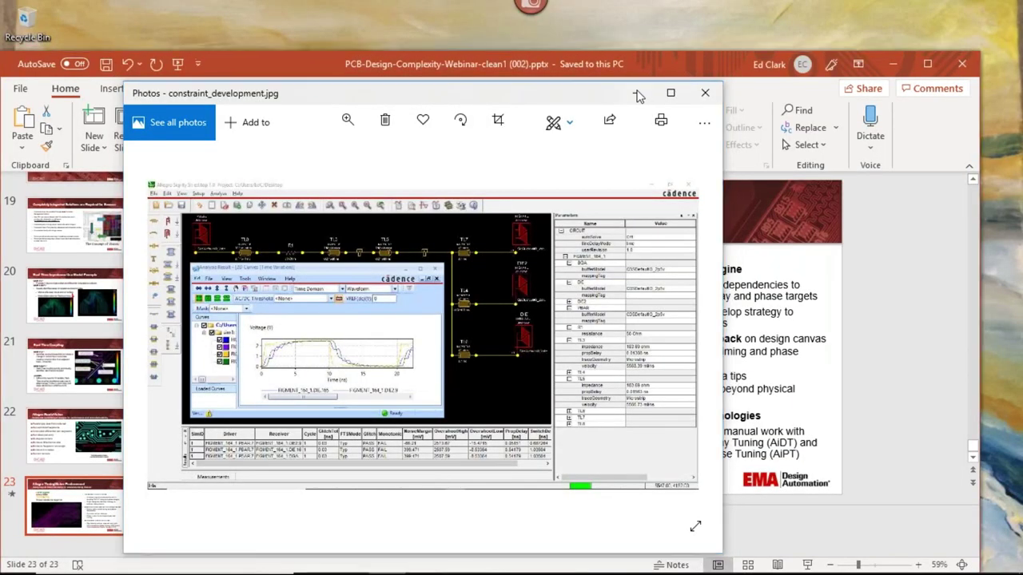
click(639, 96)
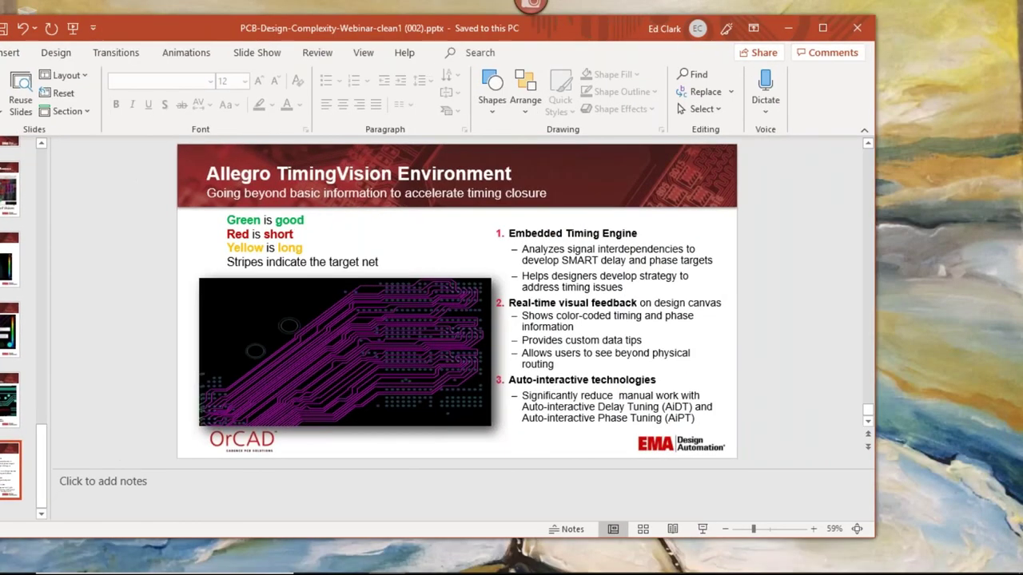
mouse_move(580, 569)
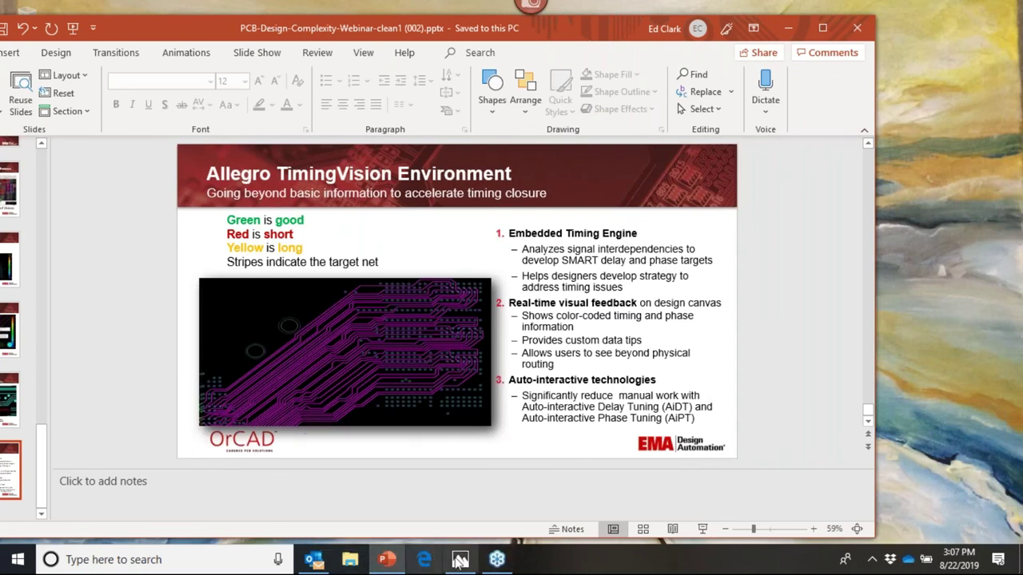
mouse_move(459, 562)
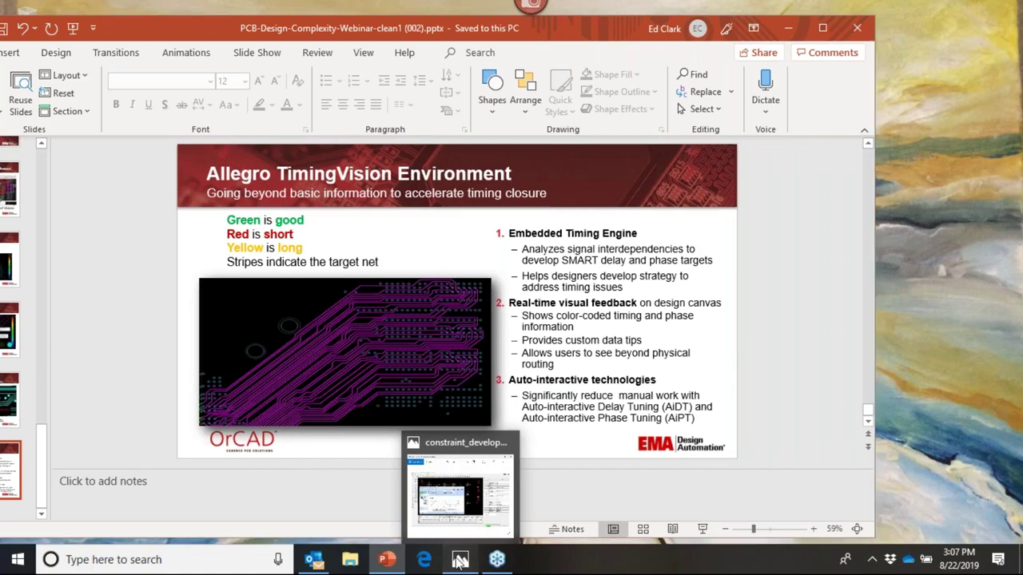
click(502, 499)
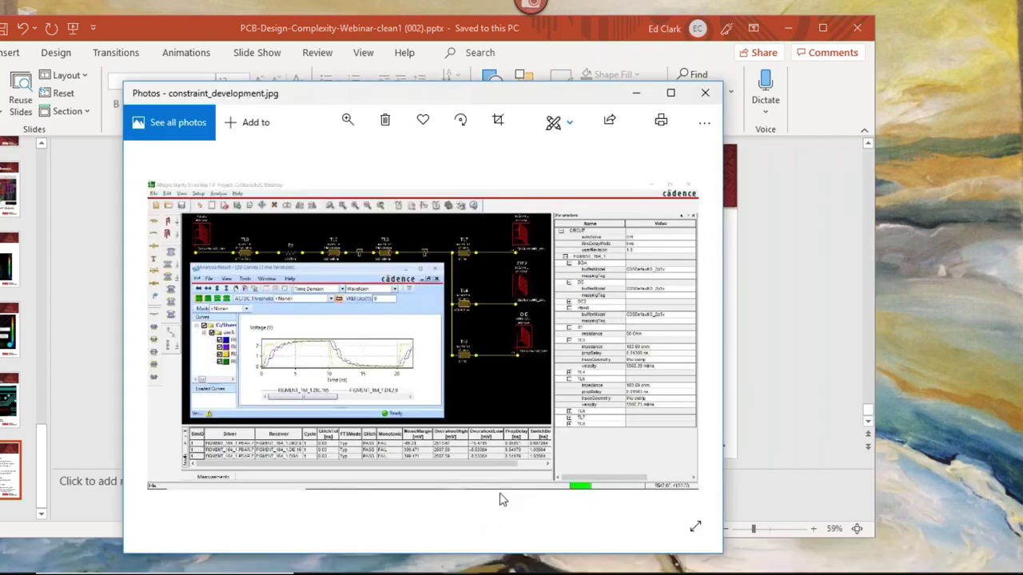